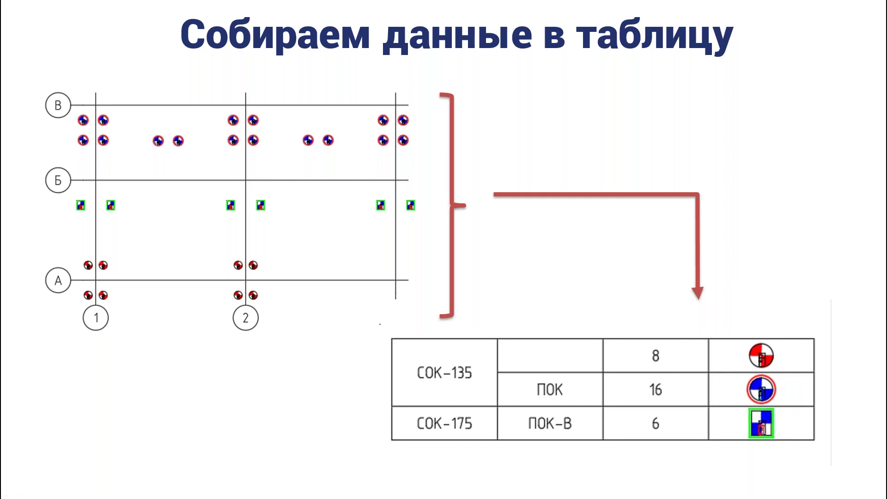
- Leave the slide show and select the «Демонстрация» slide
key("Escape")
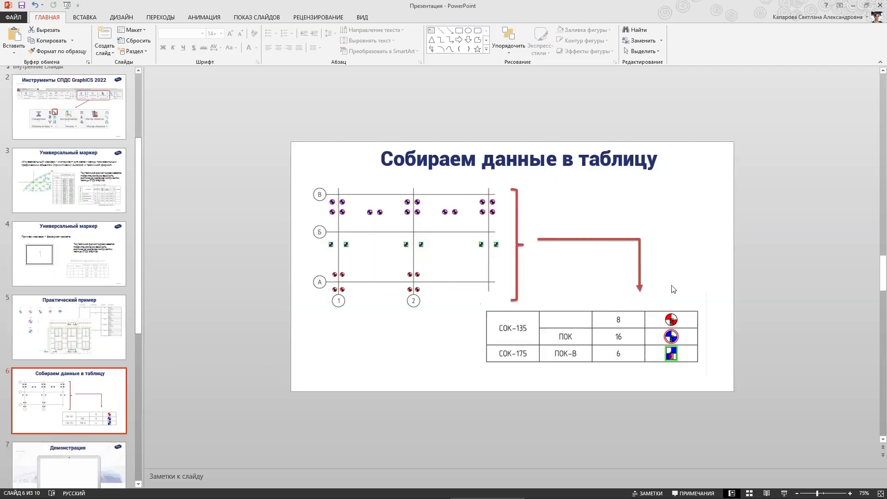
left_click(77, 394)
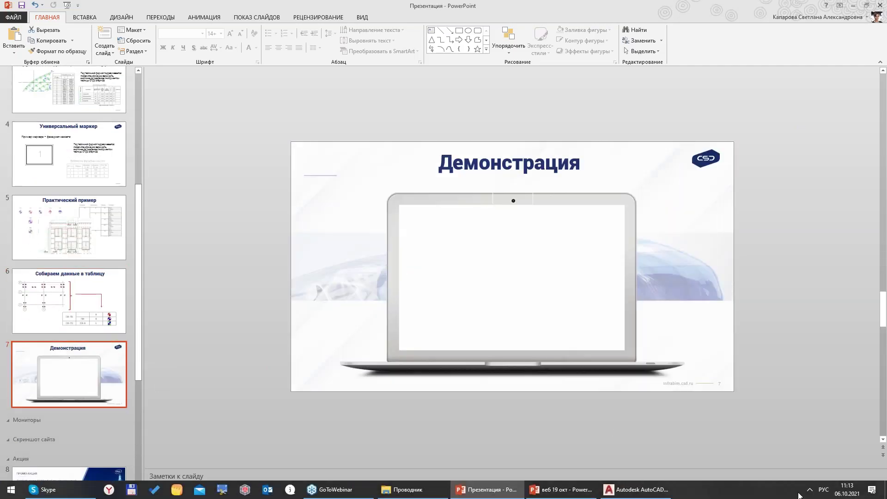
- Quit the Jivo background application and switch to the bracket drawing in AutoCAD
left_click(812, 493)
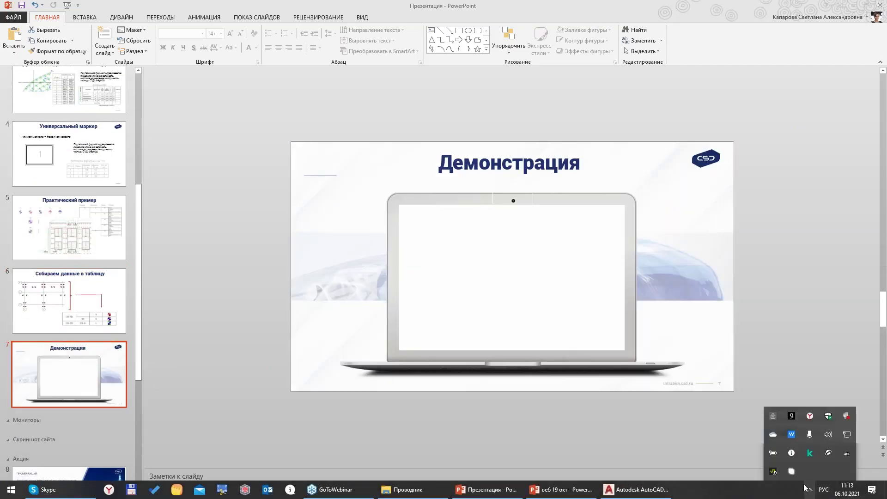
right_click(791, 468)
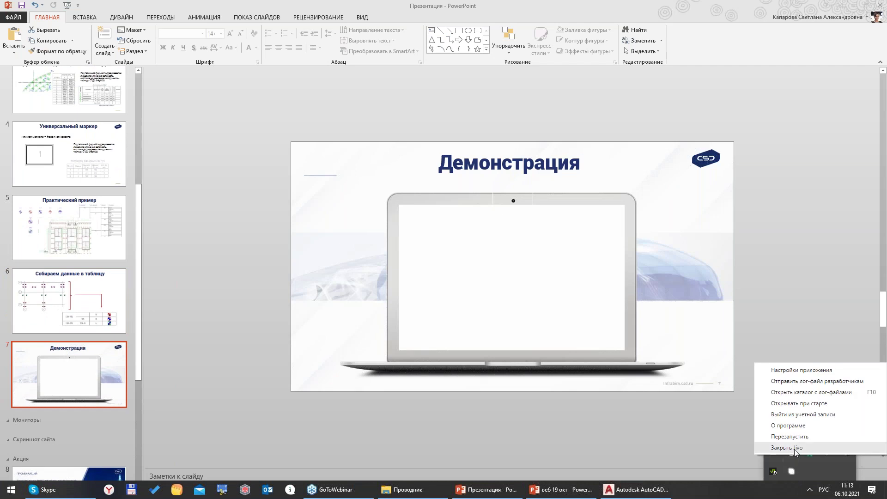
left_click(730, 451)
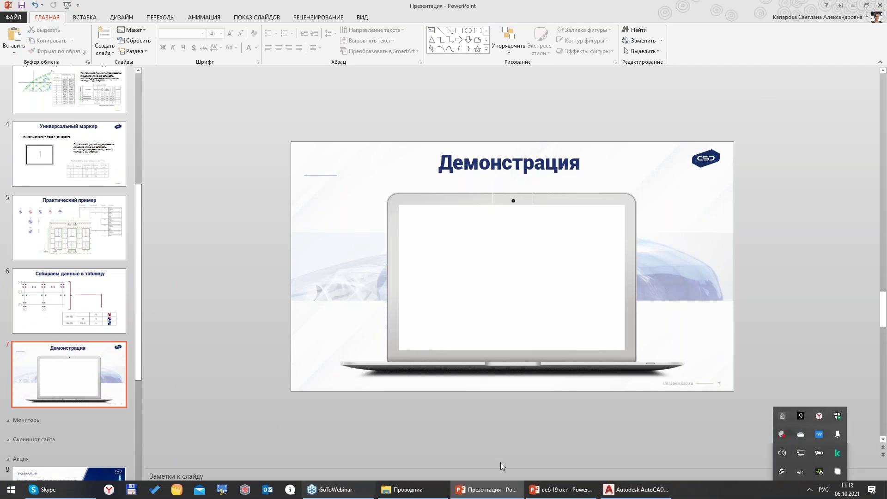
left_click(639, 495)
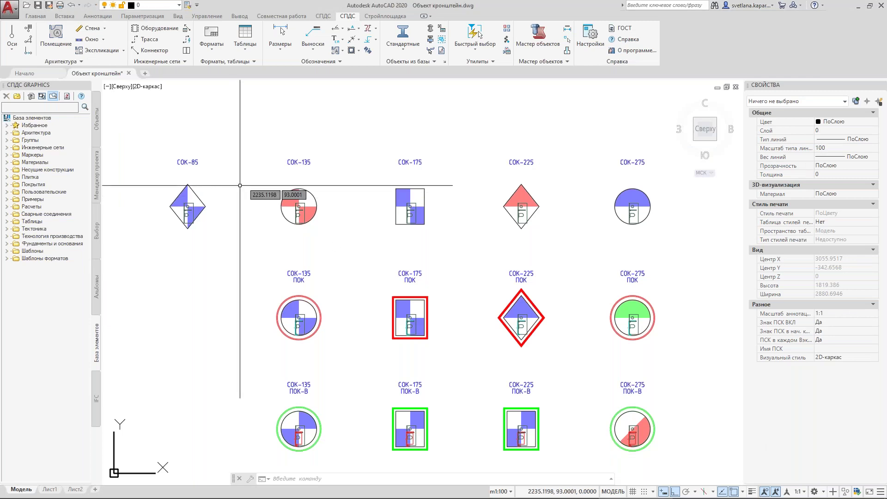
- Examine which separate lines and hatches make up the plain СОК-135 bracket symbol
scroll(304, 158, "up", 2)
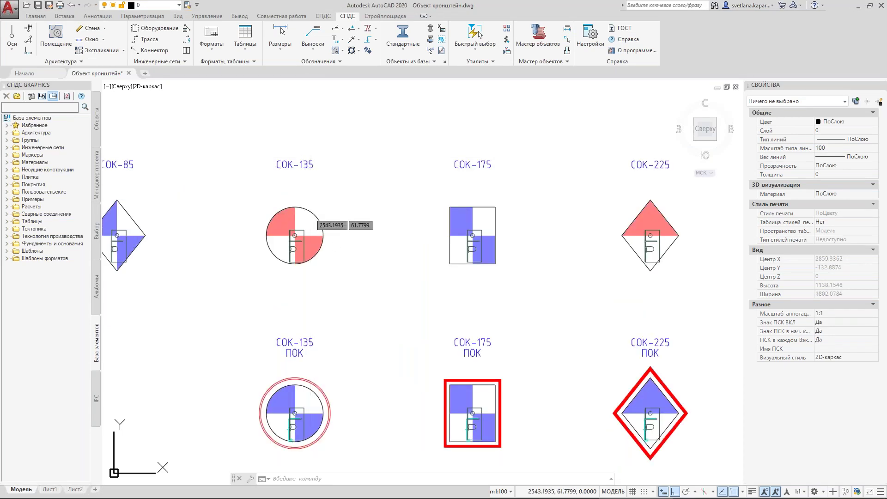
left_click(300, 195)
key("Escape")
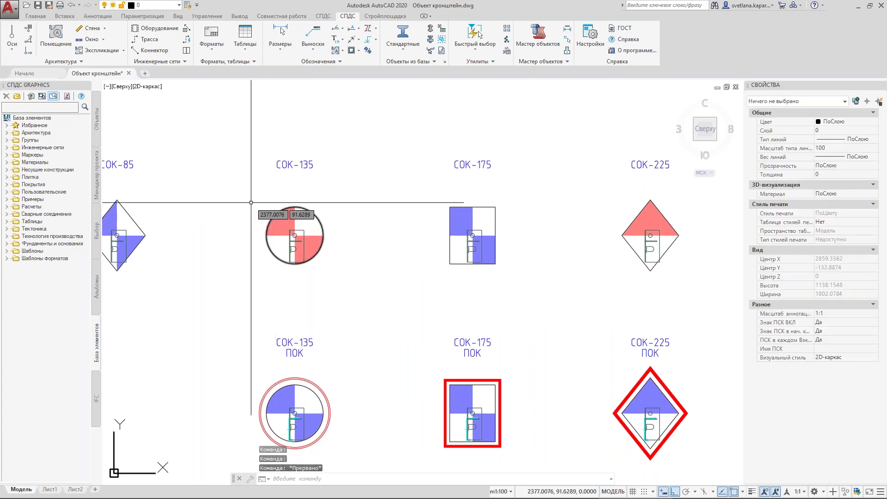
left_click(245, 192)
left_click(342, 273)
scroll(342, 273, "up", 6)
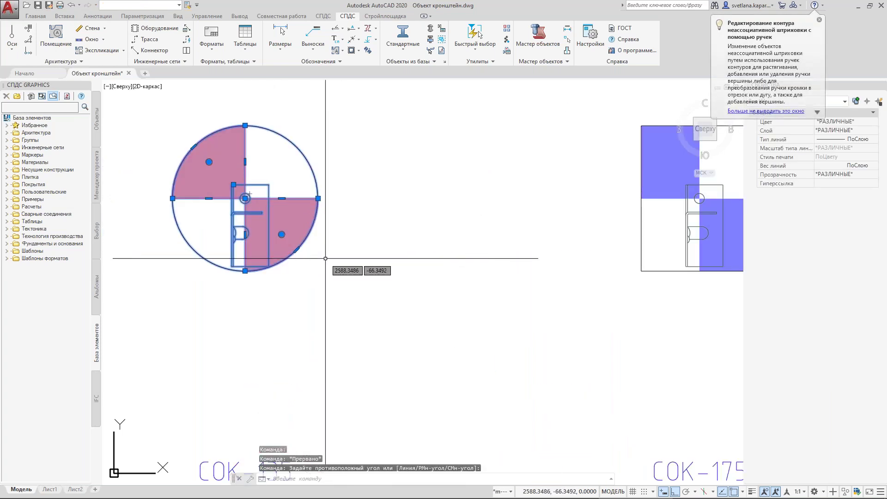
scroll(326, 257, "down", 10)
scroll(422, 268, "up", 3)
key("Escape")
- Examine the individual objects forming the plain СОК-225 and СОК-175 bracket symbols
left_click(439, 199)
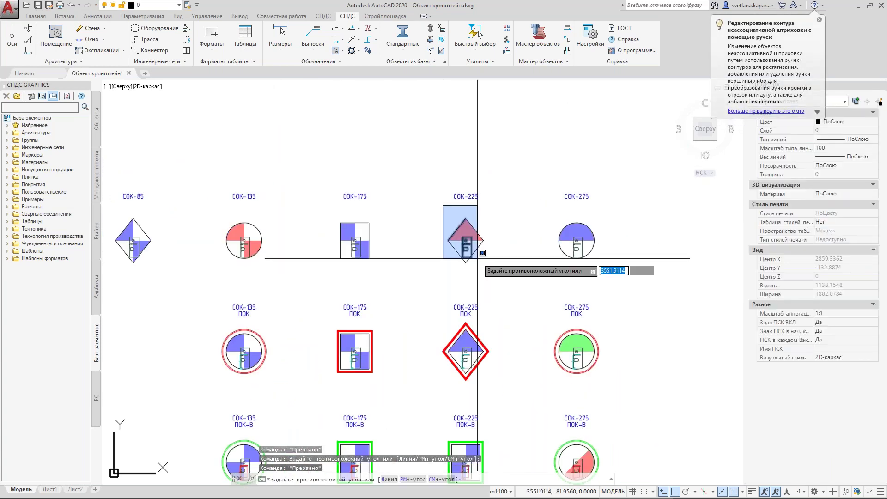
left_click(486, 267)
key("Escape")
left_click(322, 213)
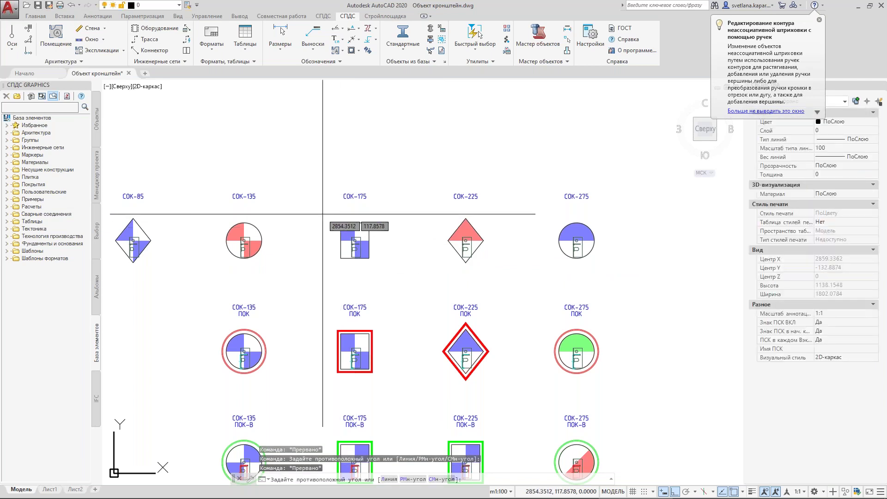
left_click(385, 279)
key("Escape")
scroll(369, 264, "up", 2)
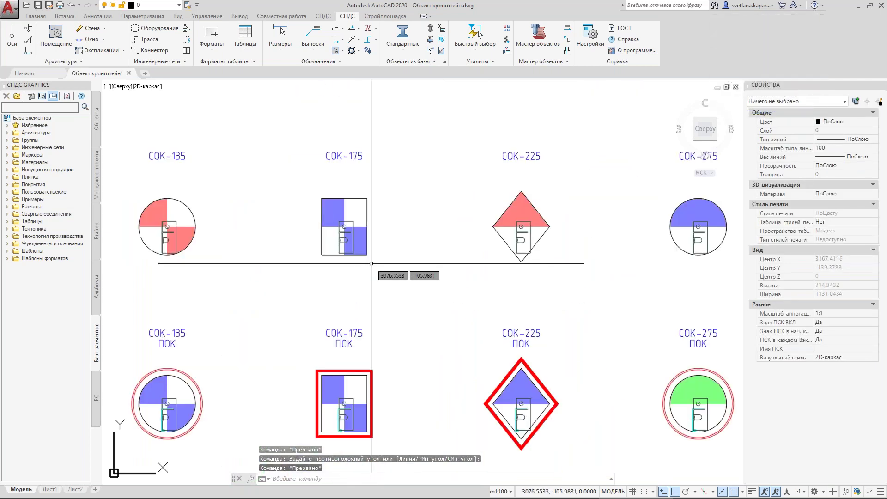
scroll(371, 263, "down", 2)
mouse_move(371, 263)
middle_mouse_down()
mouse_move(370, 81)
mouse_move(352, 273)
mouse_move(417, 198)
mouse_move(400, 251)
middle_mouse_up()
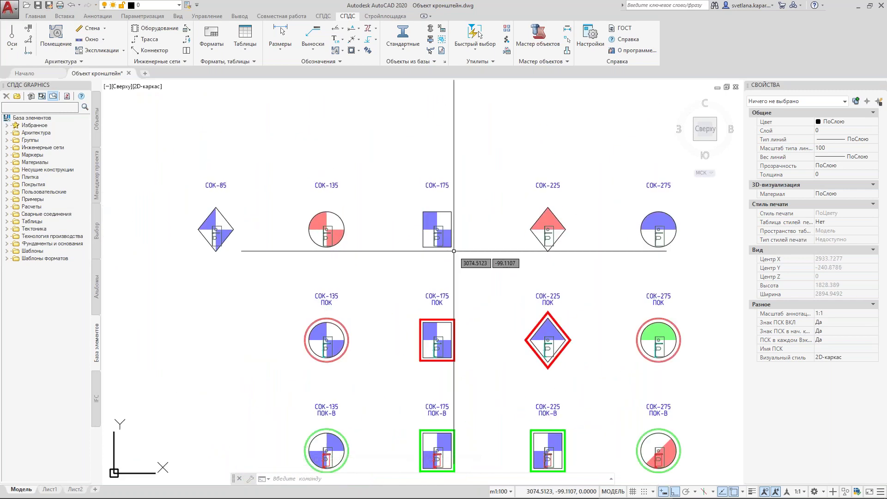
scroll(454, 252, "up", 2)
left_click(421, 187)
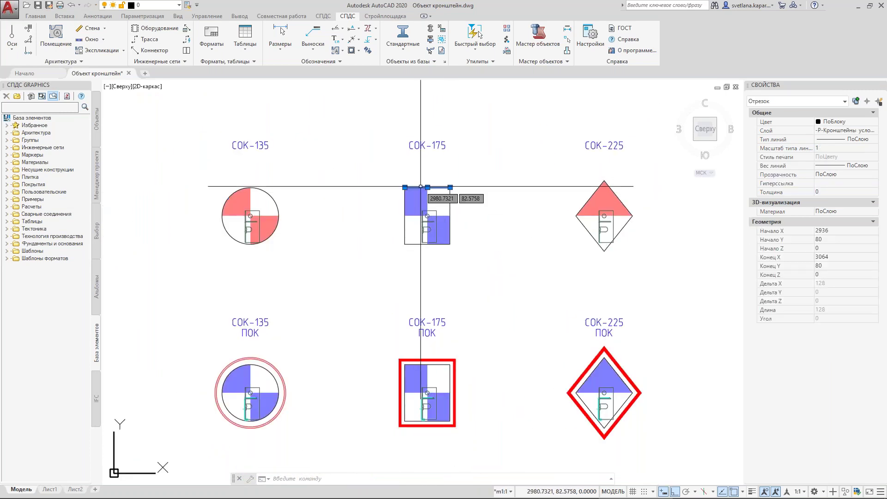
left_click(413, 199)
key("Escape")
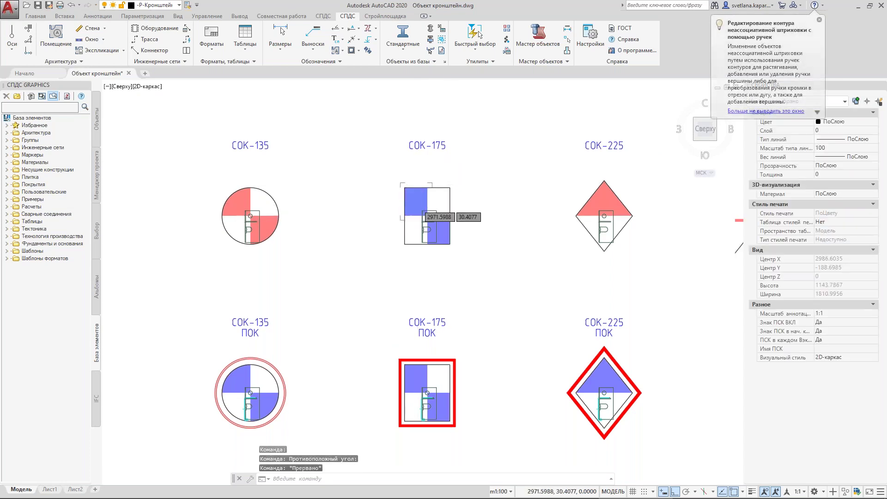
scroll(418, 206, "up", 2)
scroll(396, 213, "down", 4)
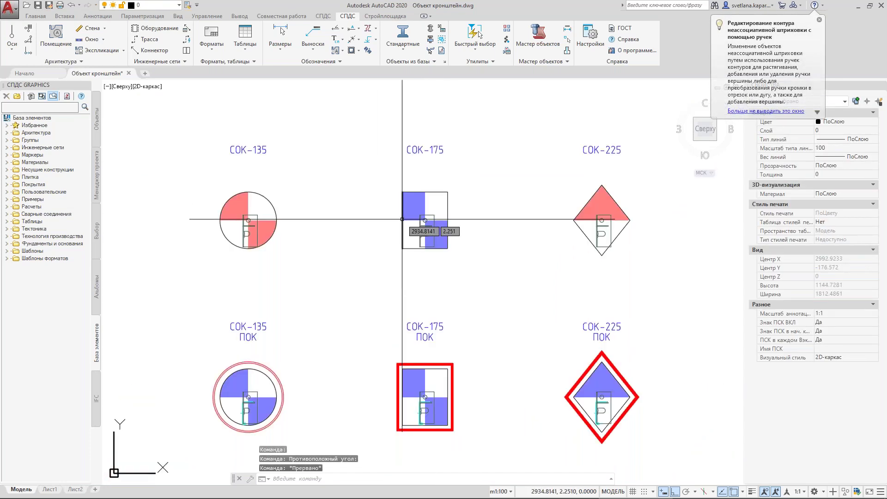
middle_click_drag(288, 185, 341, 168)
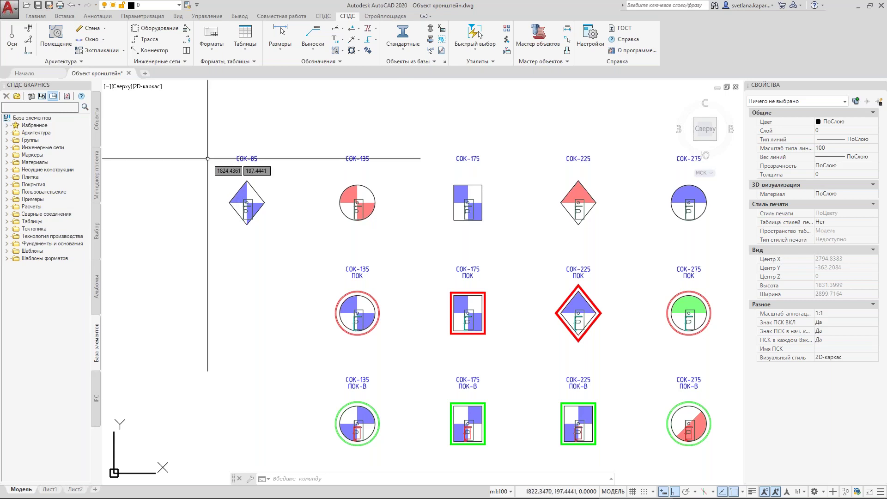
- Compare the plain bracket symbols with their ПОК and ПОК-В variants in the rows below
scroll(198, 175, "up", 4)
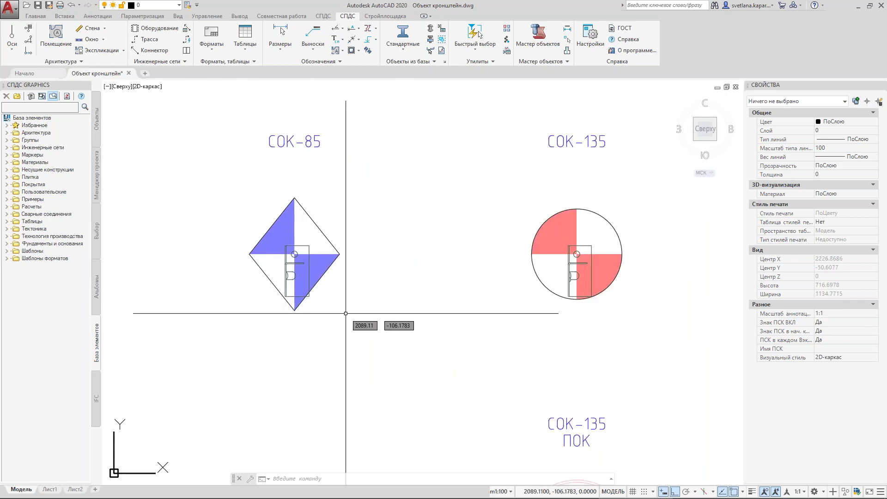
middle_click_drag(342, 195, 355, 184)
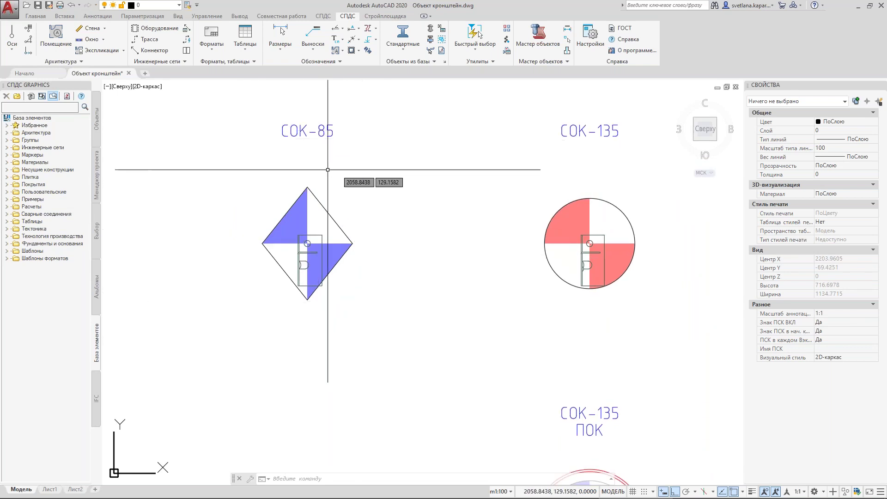
mouse_move(423, 274)
middle_mouse_down()
mouse_move(271, 245)
mouse_move(341, 233)
middle_mouse_up()
scroll(477, 263, "down", 2)
mouse_move(477, 263)
middle_mouse_down()
mouse_move(274, 236)
mouse_move(362, 113)
middle_mouse_up()
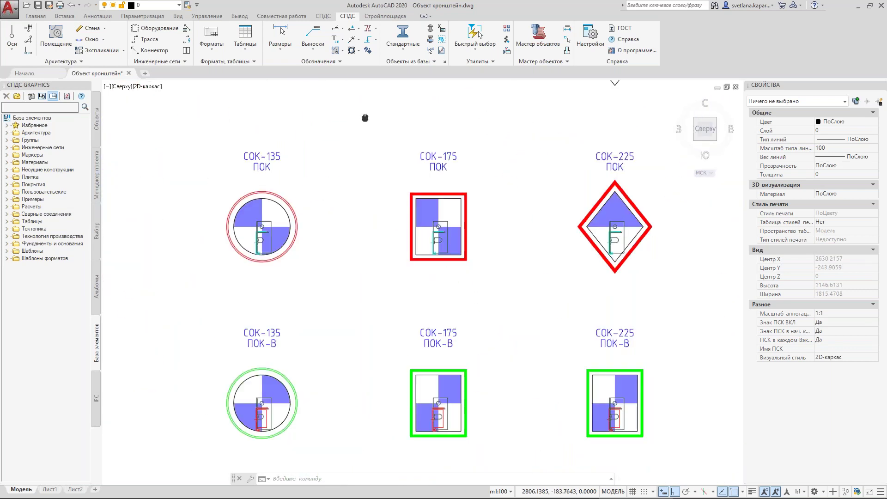
scroll(483, 237, "down", 2)
mouse_move(483, 237)
middle_mouse_down()
mouse_move(477, 129)
mouse_move(522, 331)
mouse_move(598, 342)
mouse_move(588, 311)
middle_mouse_up()
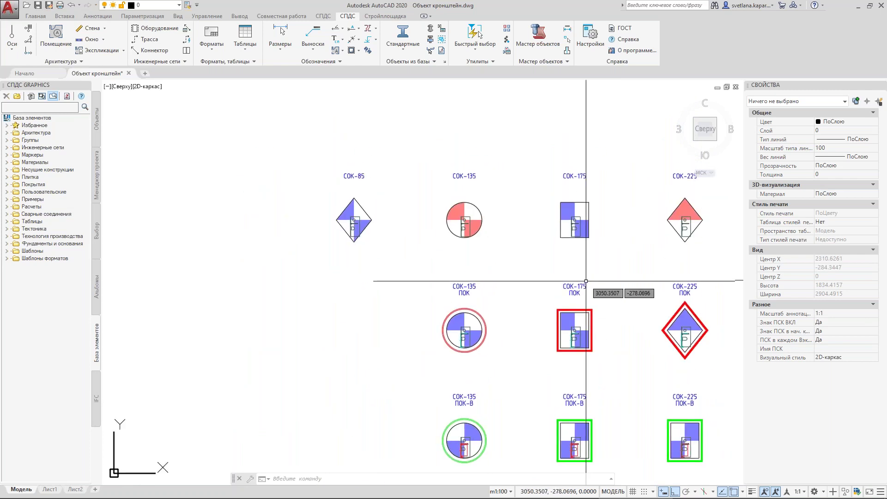
- Create a universal marker from all objects of the СОК-85 symbol, with the insertion point at the centre of its small circle
scroll(337, 180, "up", 4)
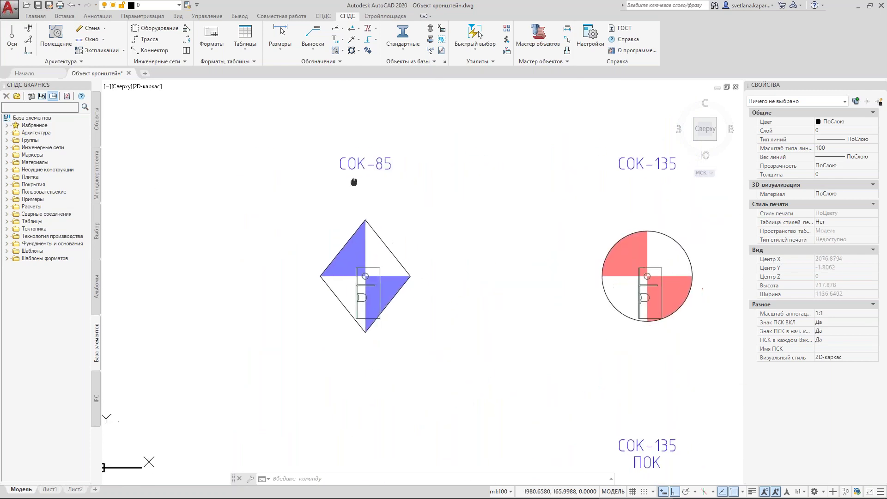
left_click(441, 31)
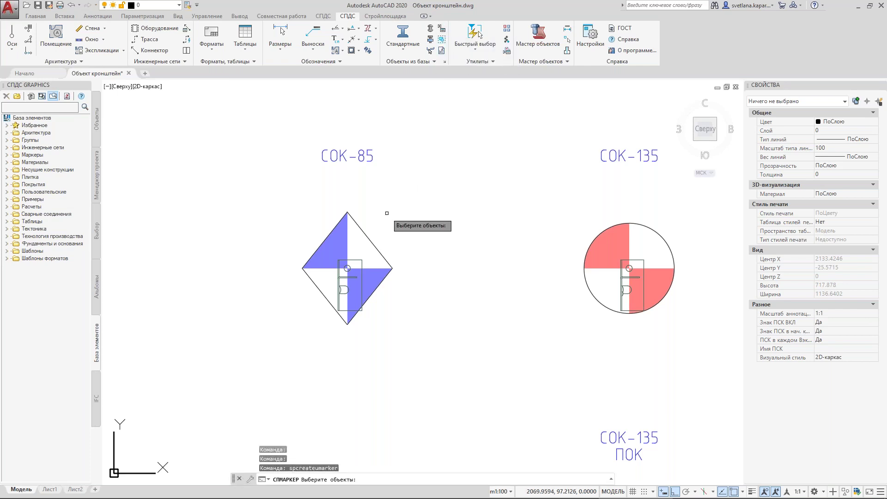
left_click(240, 190)
left_click(424, 343)
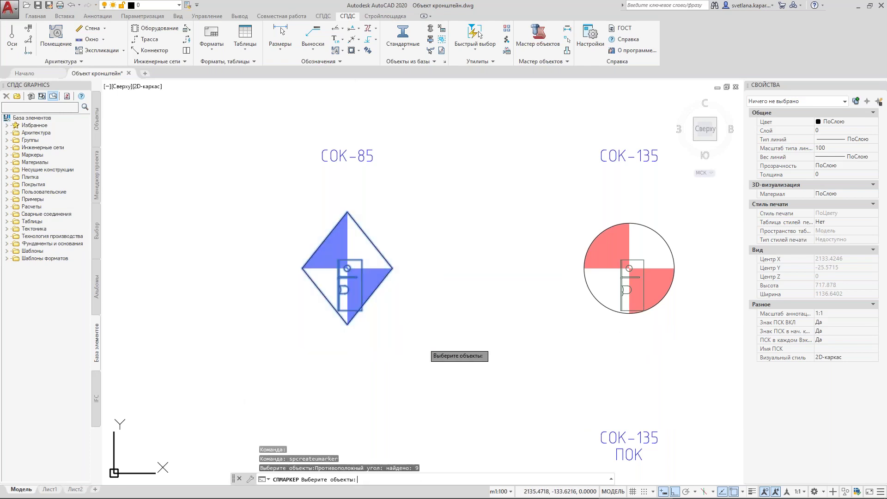
key("Return")
scroll(345, 268, "up", 4)
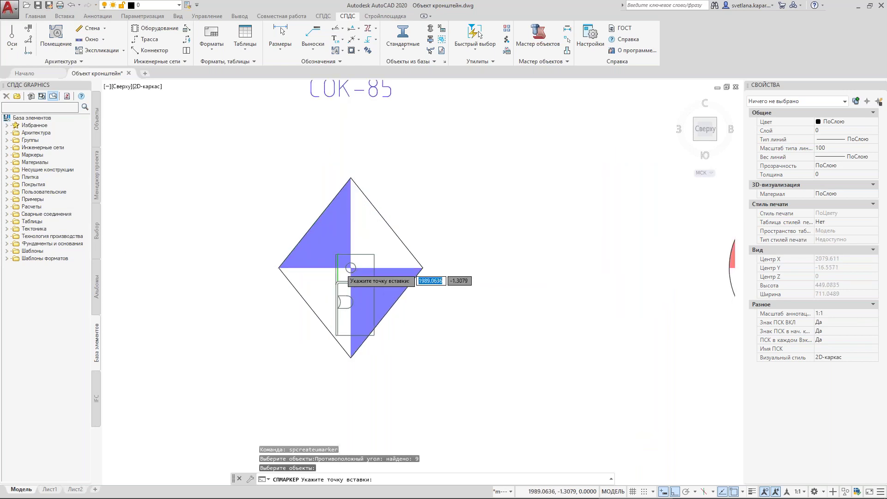
left_click(356, 268)
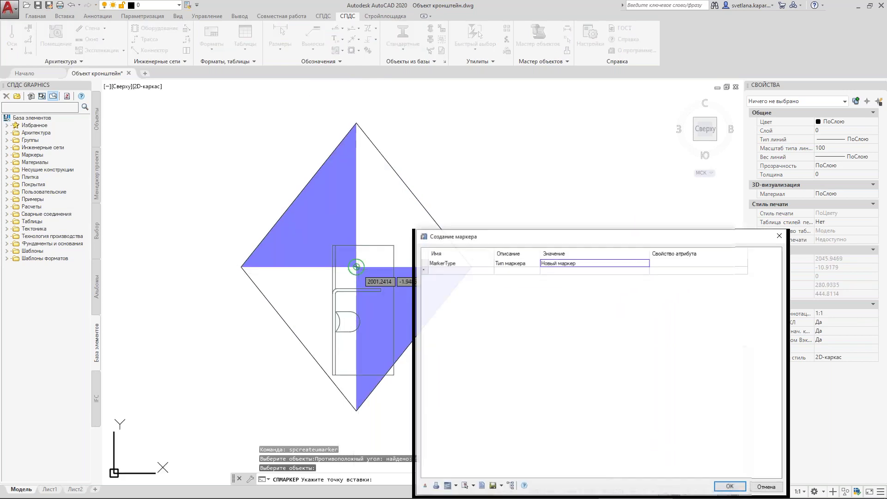
- Set the value of the new marker's MarkerType attribute to «Кронштейн»
left_click_drag(414, 133, 470, 139)
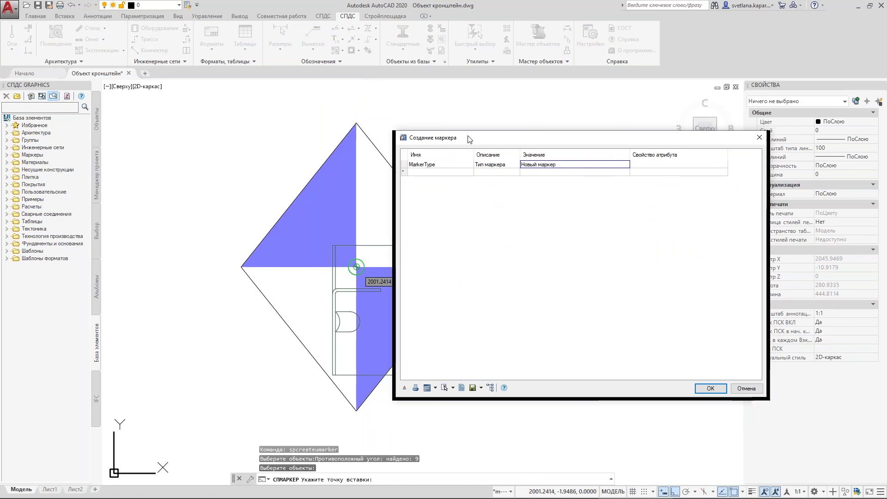
left_click_drag(469, 139, 403, 169)
left_click_drag(330, 160, 367, 194)
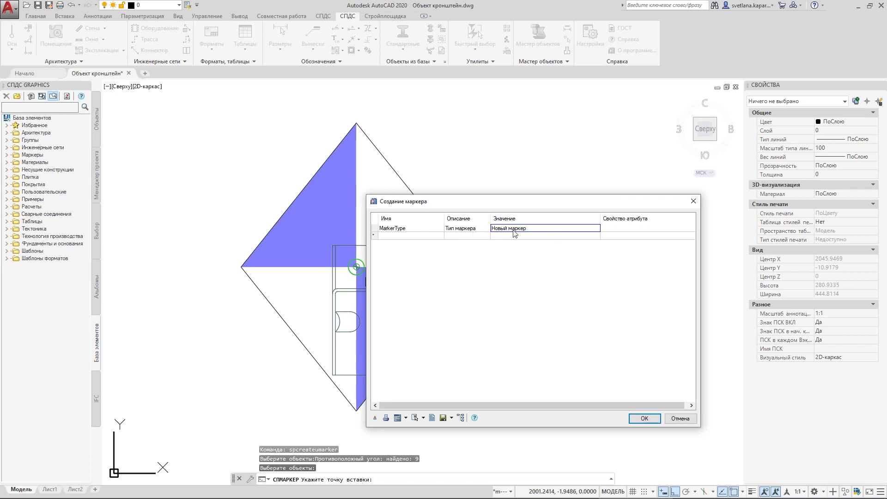
left_click(536, 230)
type("к")
type("ро")
type("Крон")
type("штейн")
- Add an attribute named Name_kr to the marker
left_click(440, 235)
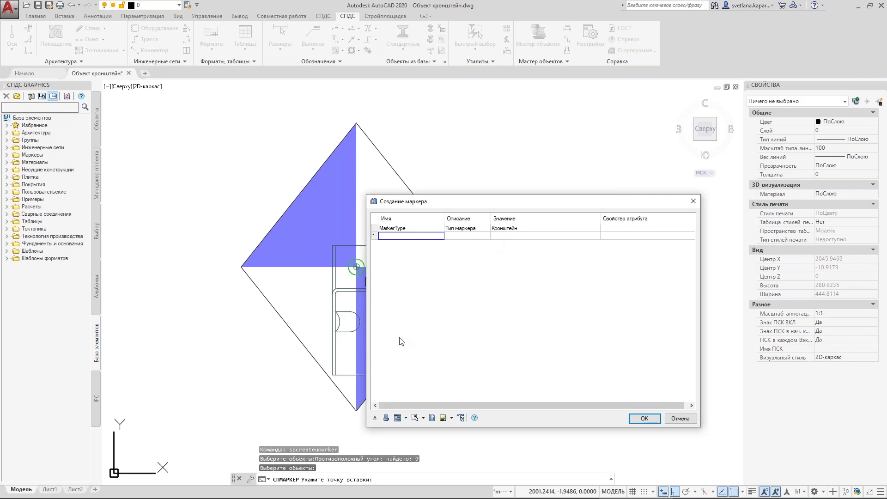
left_click_drag(422, 206, 440, 215)
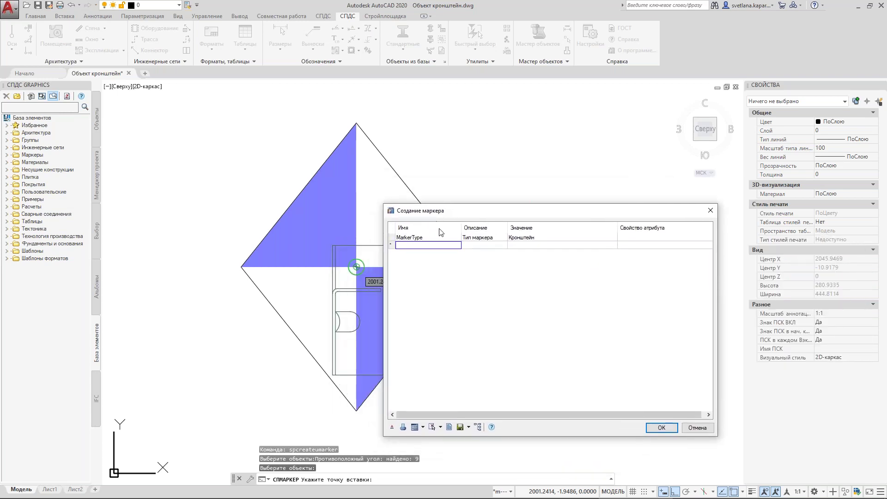
type("amne")
key("BackSpace")
key("BackSpace")
key("BackSpace")
key("BackSpace")
type("Name")
key("Return")
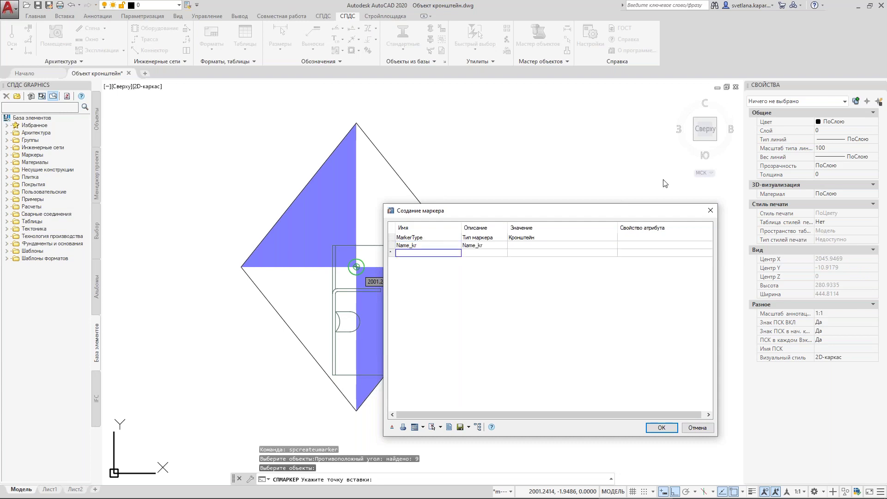
key("Tab")
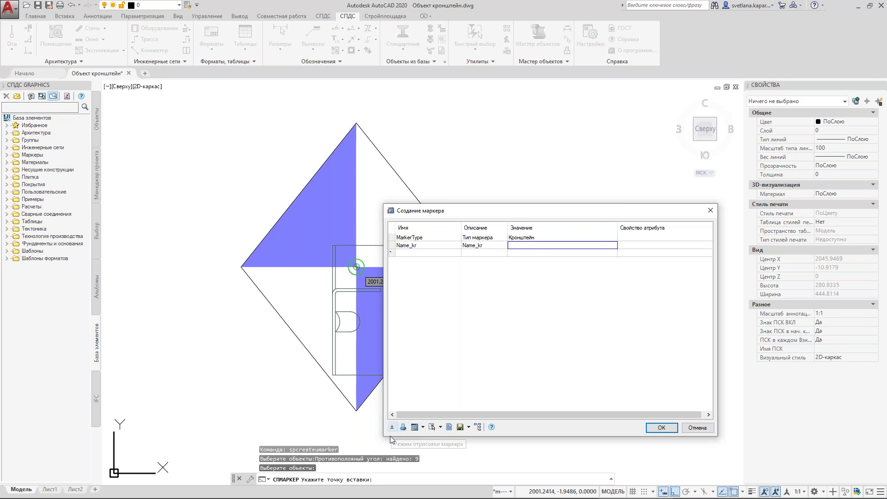
- Add two more marker attributes named Length_kr and Udlin_kr
left_click(418, 254)
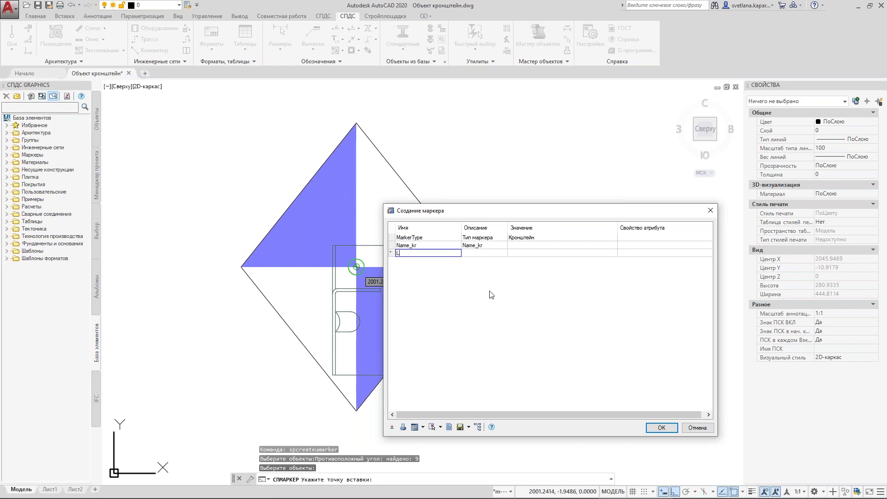
type("Length_kr")
key("Return")
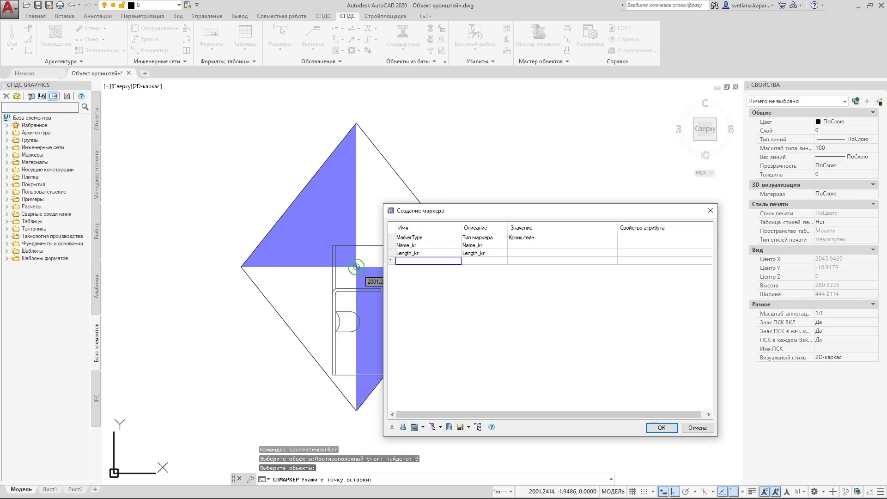
type("Udlin_kr")
left_click(484, 264)
left_click(484, 262)
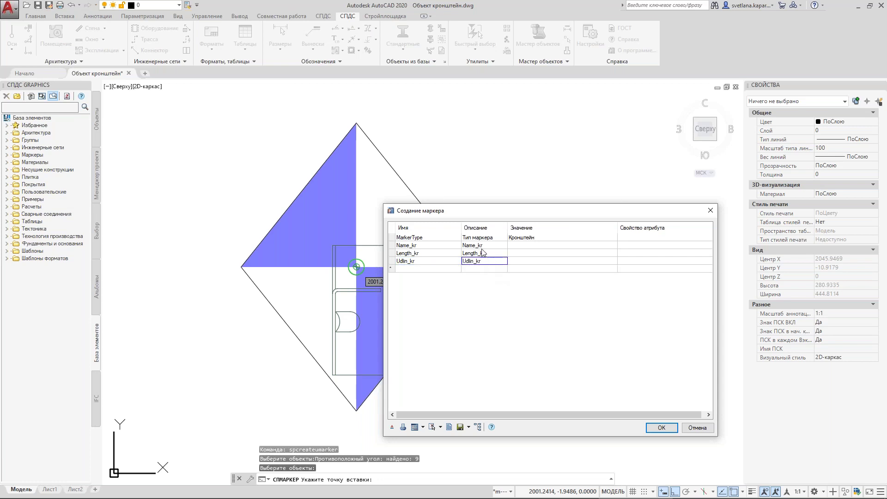
- Resize the Имя and Описание columns of the marker's attribute table to fit their contents
left_click(488, 245)
left_click(489, 263)
left_click(489, 253)
left_click(489, 249)
left_click_drag(462, 227, 505, 229)
left_click(488, 255)
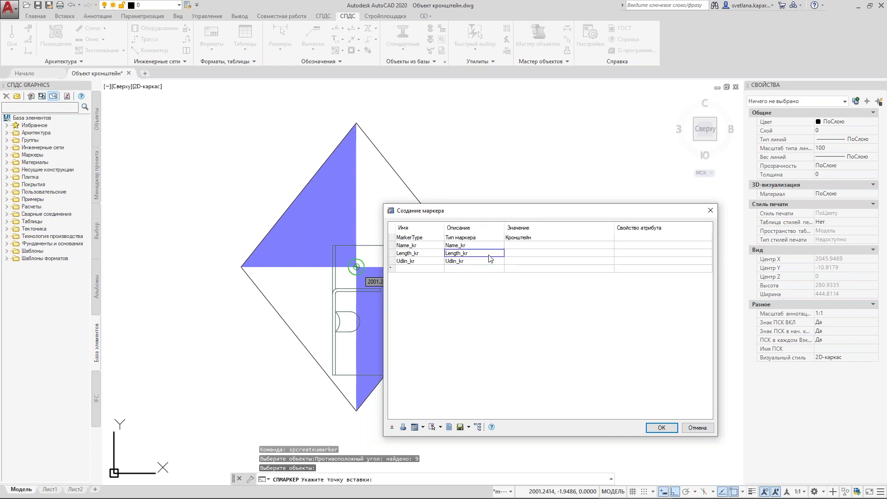
left_click_drag(504, 229, 492, 230)
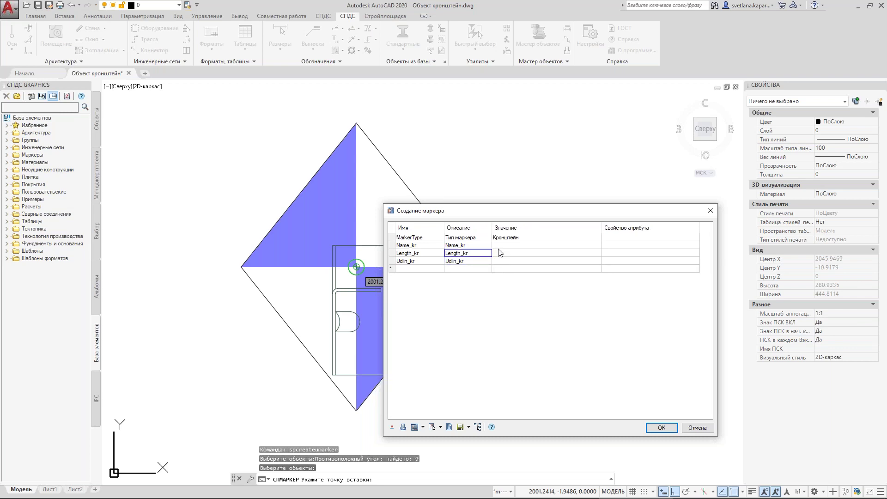
- Try the unique-value, calculated-field and auto-increment modes on Name_kr's attribute property, then set it back to a simple field
left_click(500, 252)
key("Down")
key("Up")
key("Up")
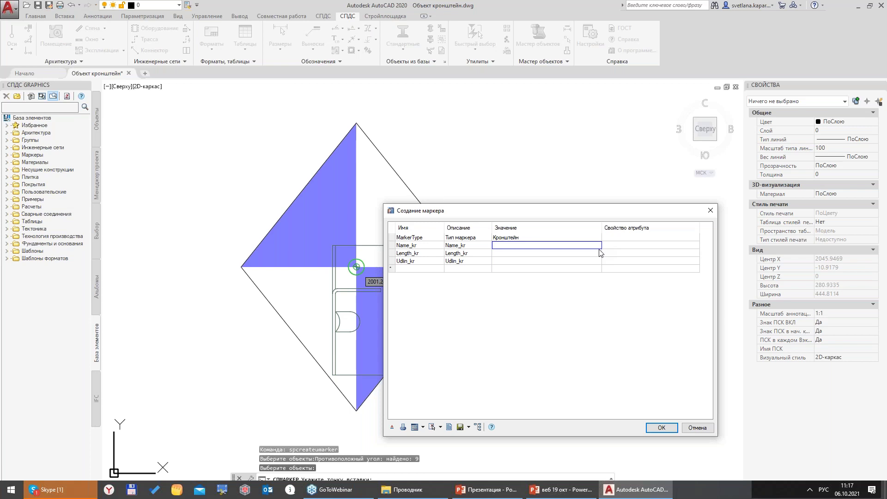
left_click(624, 245)
key("alt+shift")
left_click(695, 246)
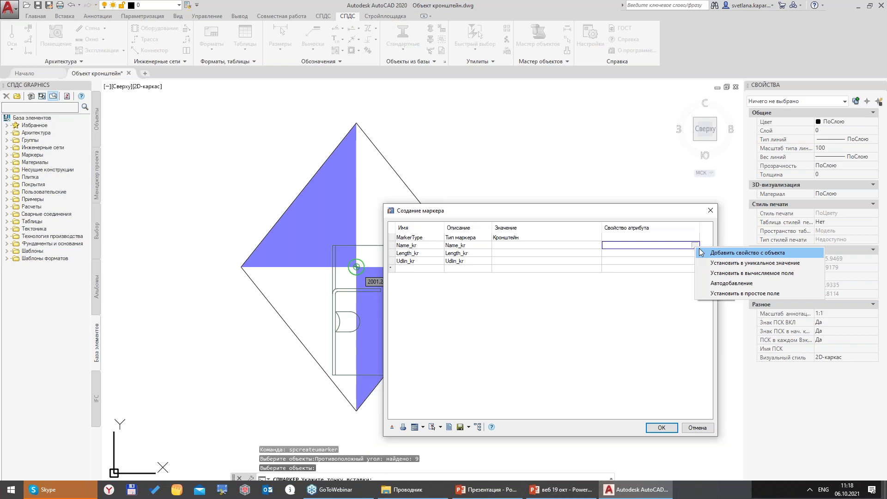
left_click(730, 265)
left_click(697, 248)
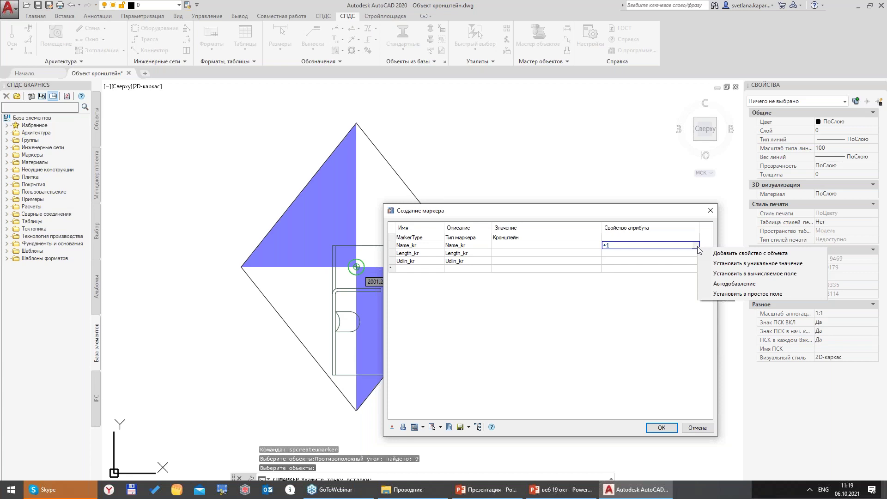
left_click(721, 273)
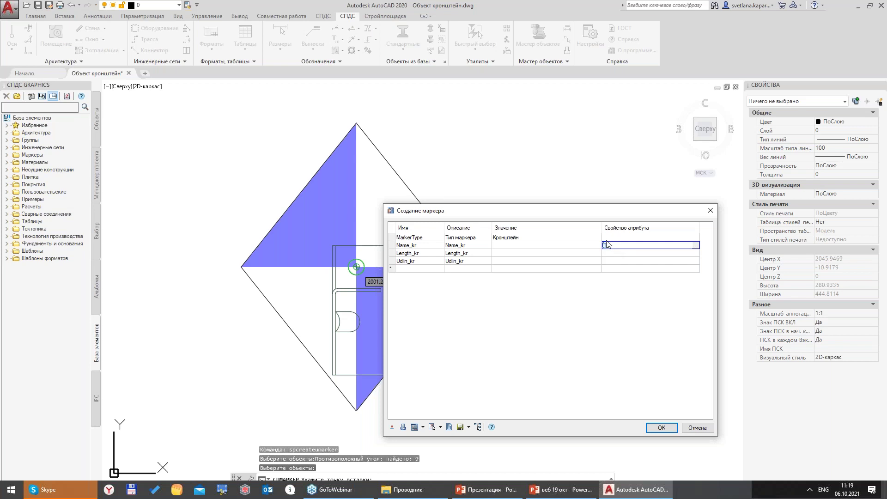
left_click(696, 248)
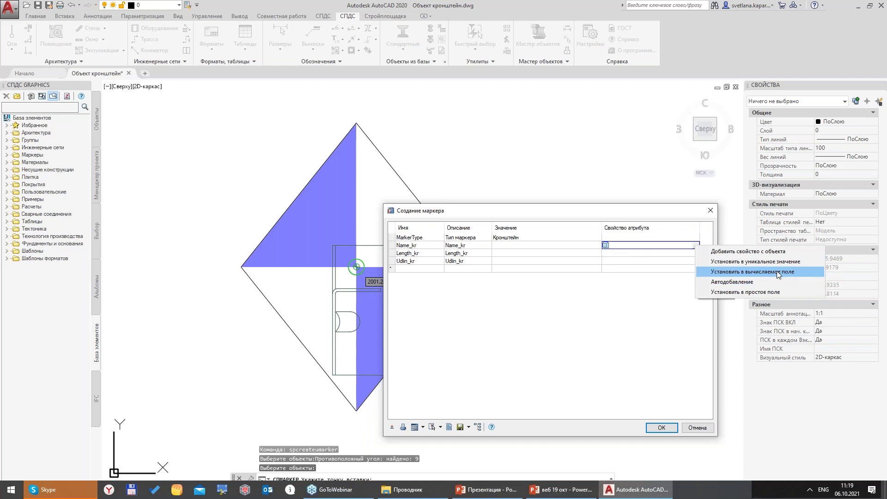
left_click(764, 286)
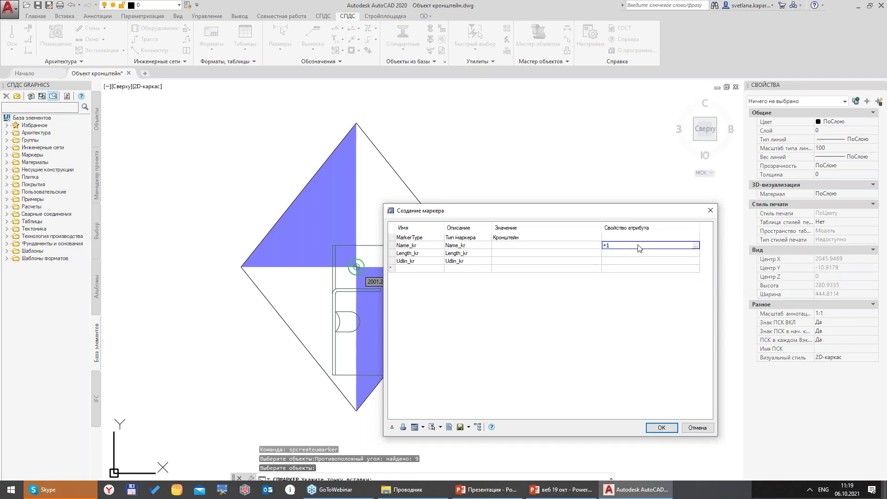
left_click(697, 249)
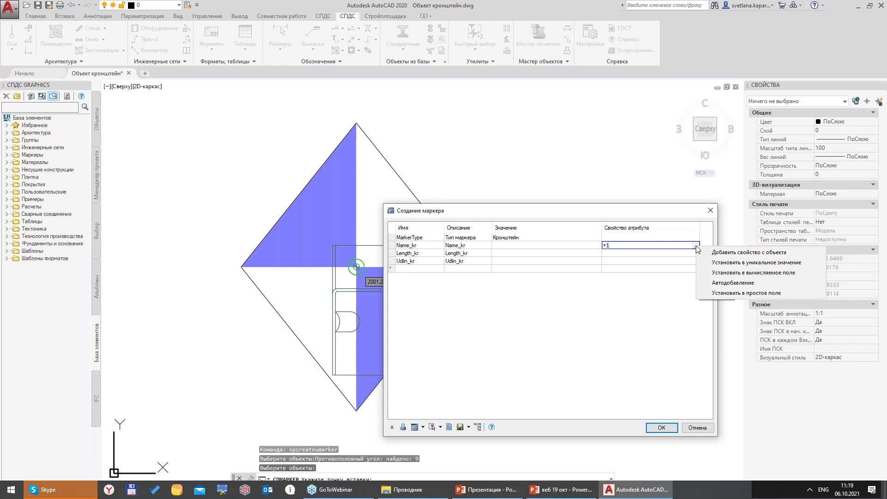
left_click(714, 293)
- Review the marker's empty attribute values, its drawing modes and its form-editing options
left_click(557, 260)
left_click(527, 246)
left_click(525, 254)
left_click(521, 262)
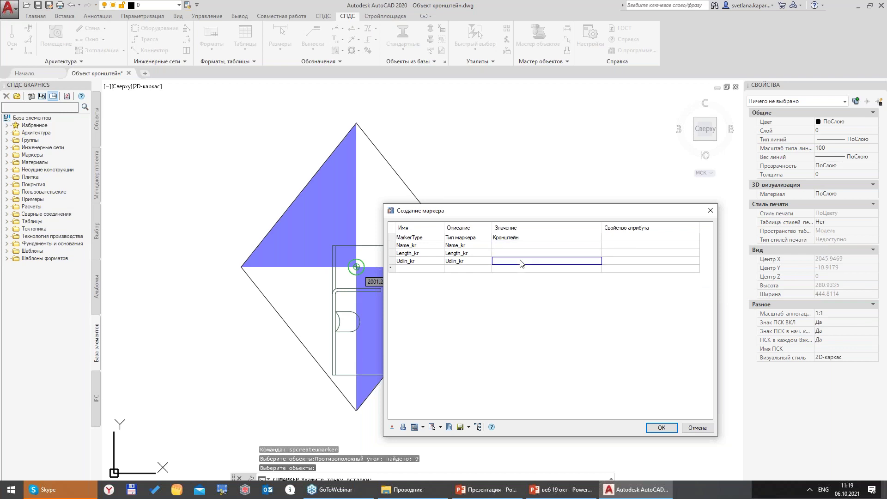
left_click_drag(518, 217, 449, 107)
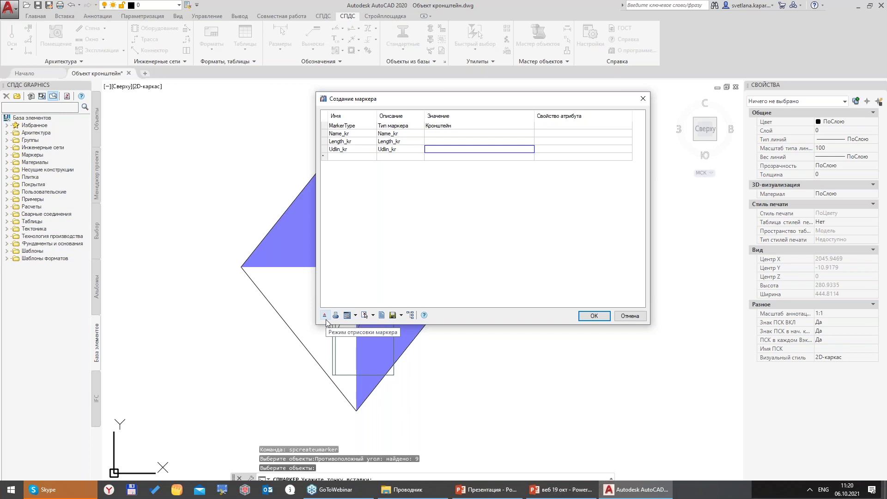
left_click_drag(413, 101, 390, 61)
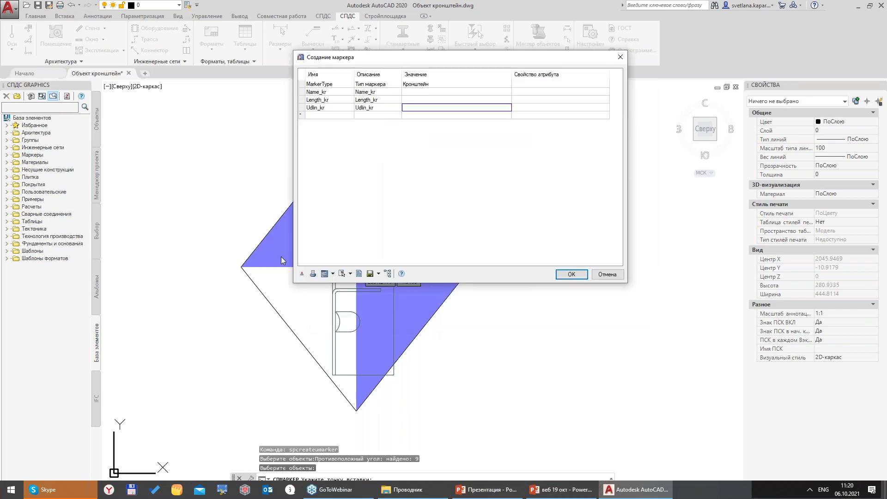
left_click(304, 277)
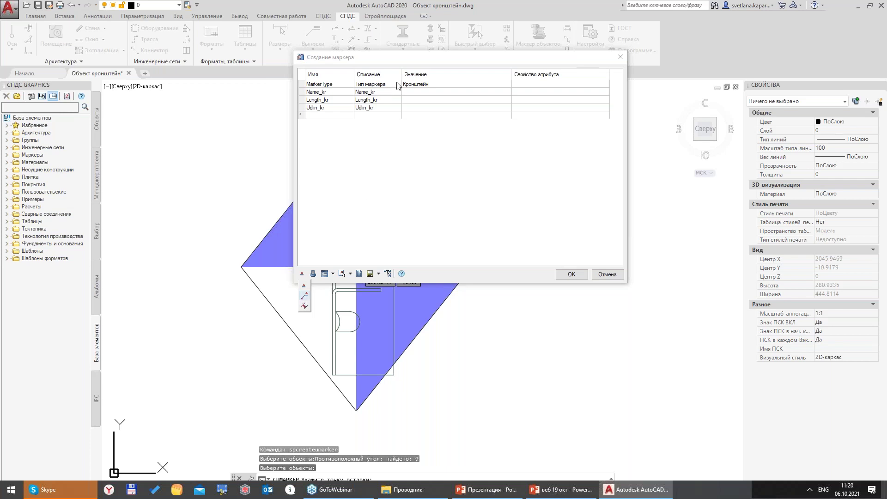
left_click(304, 300)
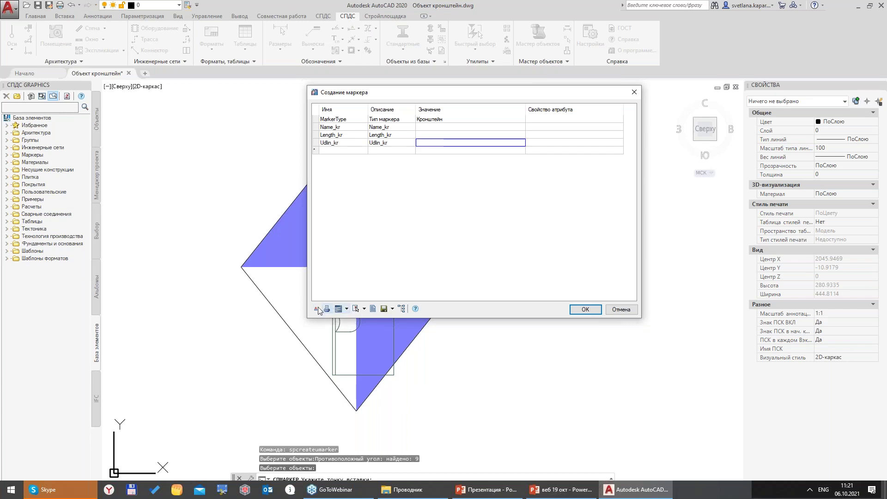
left_click(347, 309)
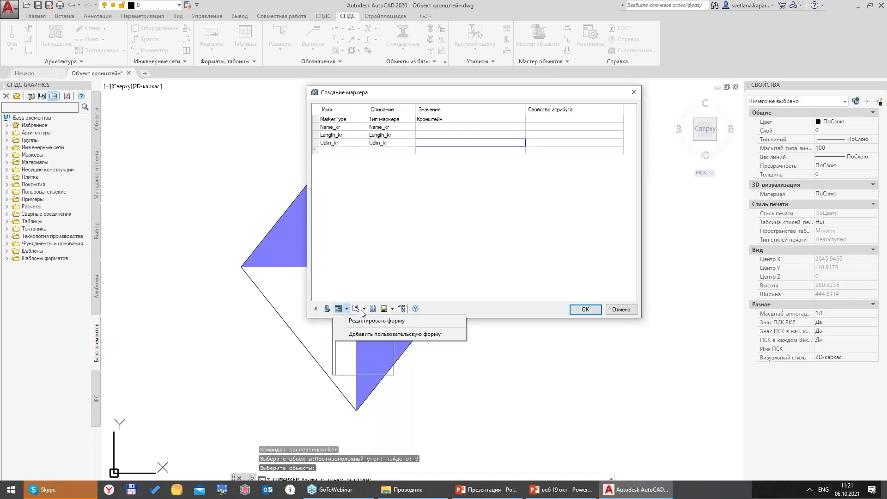
left_click(363, 310)
- Add a marker implementation named 135 from all objects of the СОК-135 symbol, with the insertion point at its small circle's centre
left_click(364, 310)
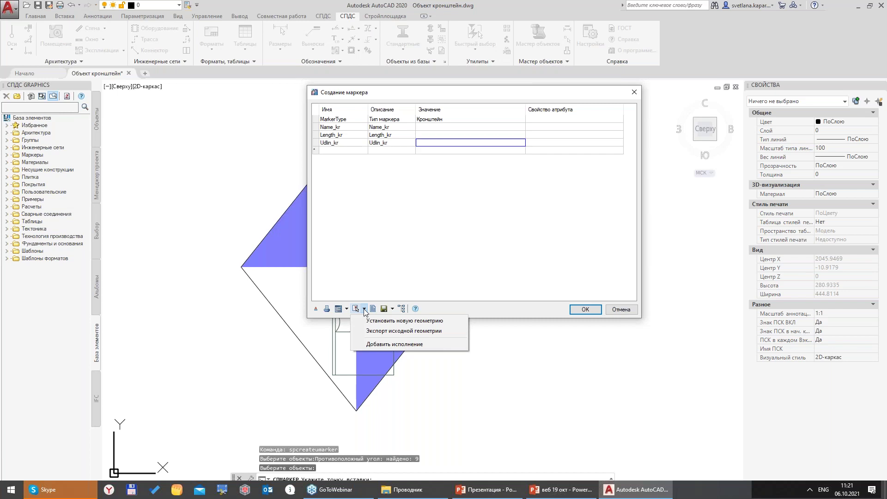
left_click(379, 345)
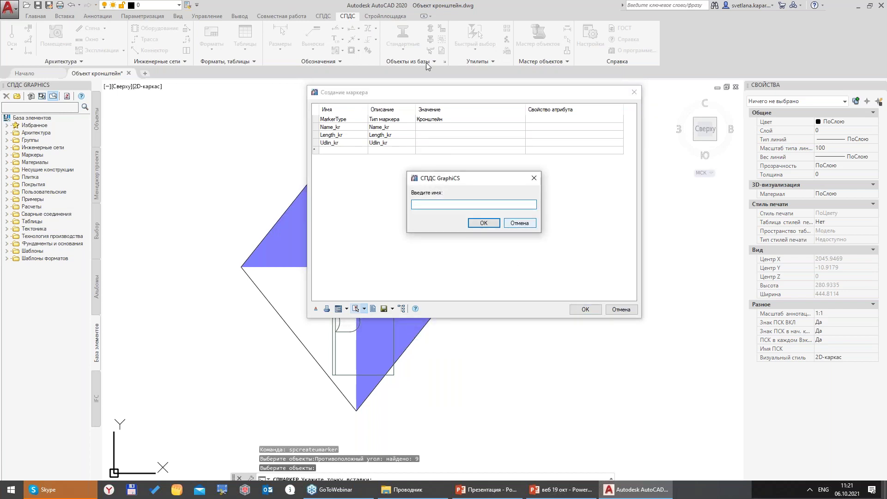
type("135")
key("Return")
scroll(491, 206, "down", 8)
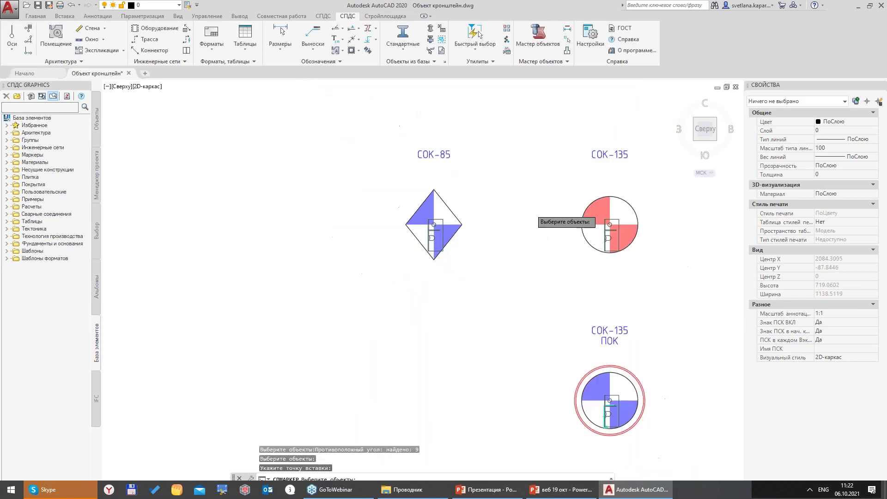
scroll(609, 200, "up", 2)
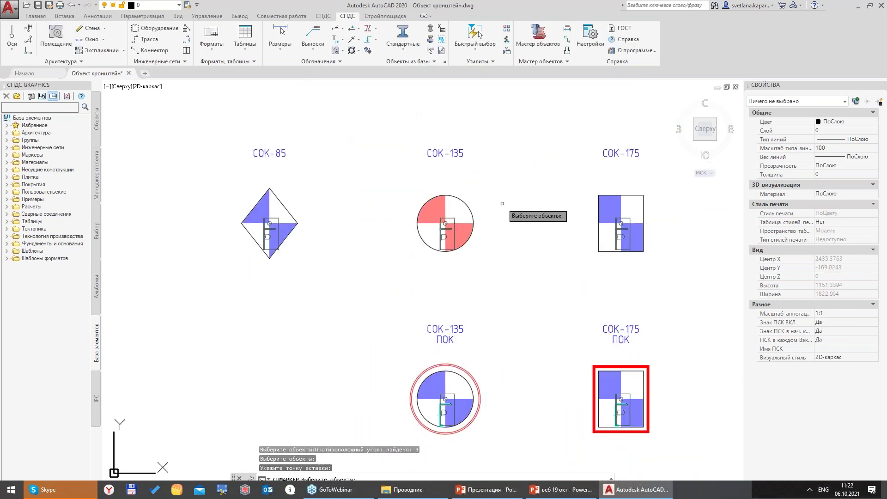
left_click(392, 186)
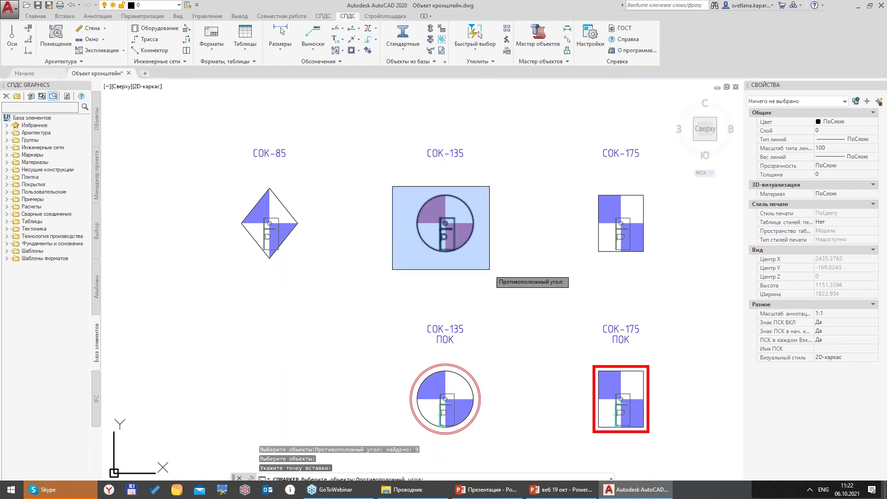
left_click(495, 264)
key("Return")
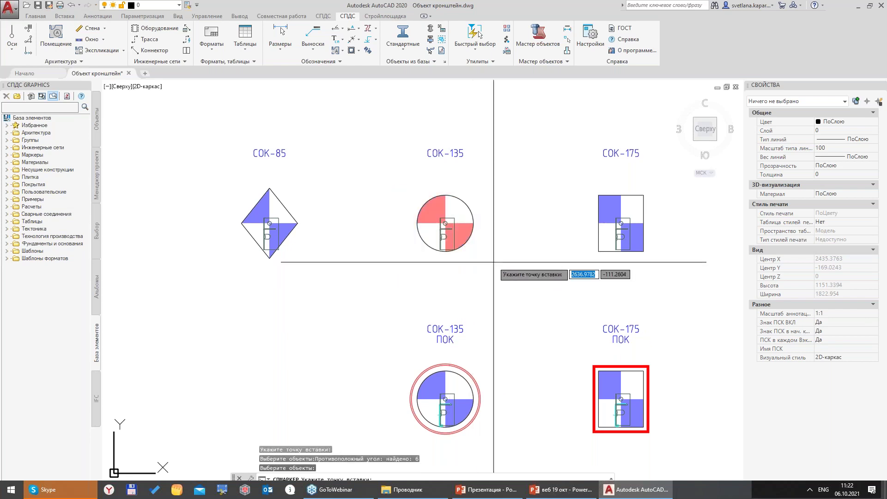
scroll(462, 250, "up", 5)
left_click(419, 225)
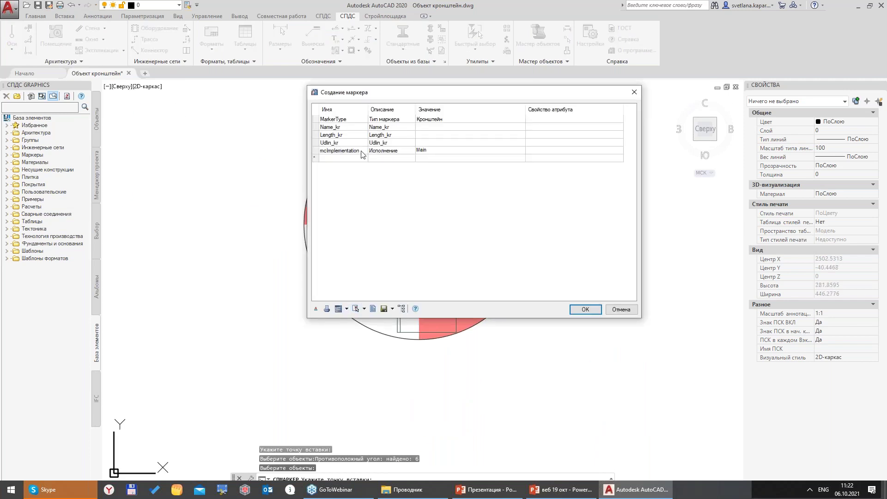
- Add an implementation named 135-ПОК from all objects of the СОК-135 ПОК symbol, with the insertion point at its small circle's centre
left_click(460, 150)
left_click(365, 309)
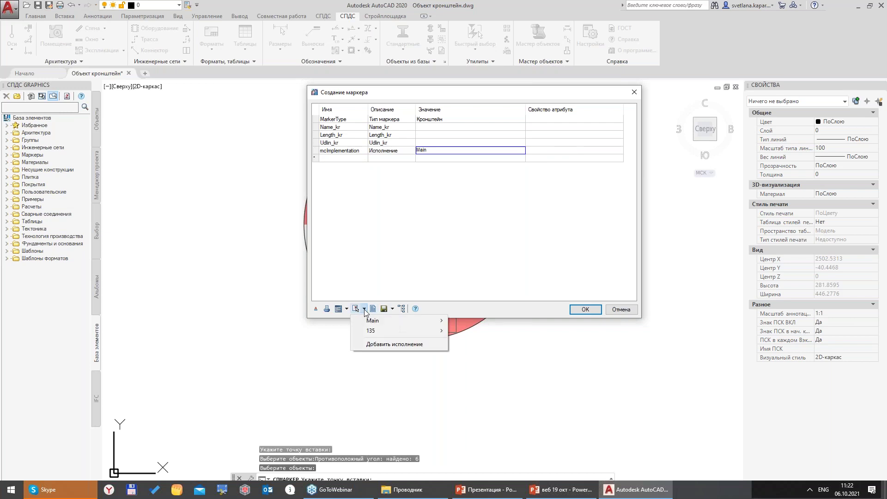
left_click(374, 344)
type("135")
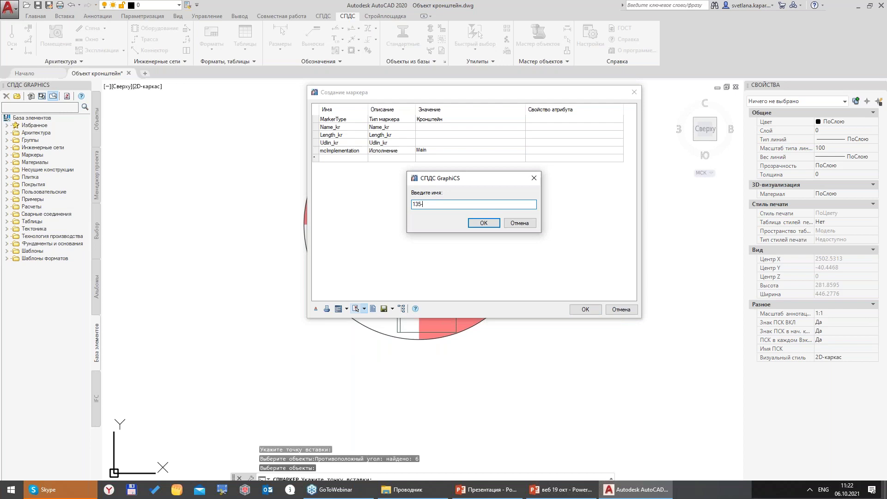
type("-")
key("BackSpace")
key("alt+shift")
type("крон")
key("Return")
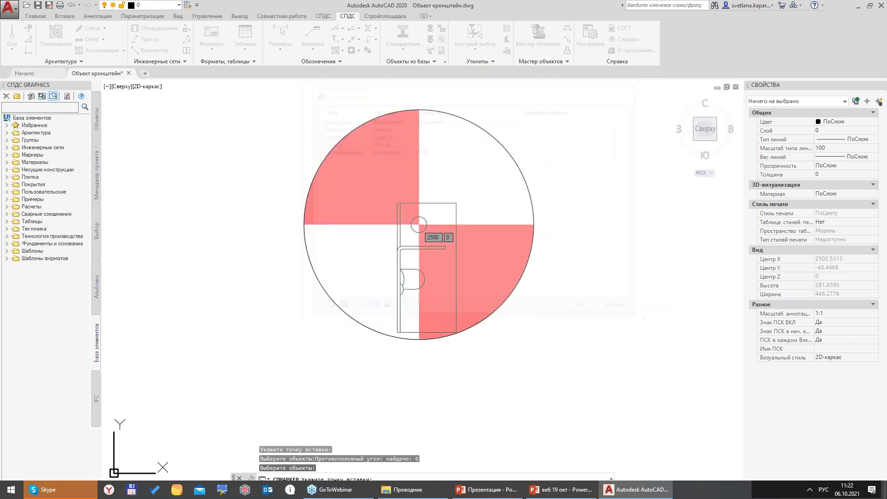
scroll(386, 340, "down", 8)
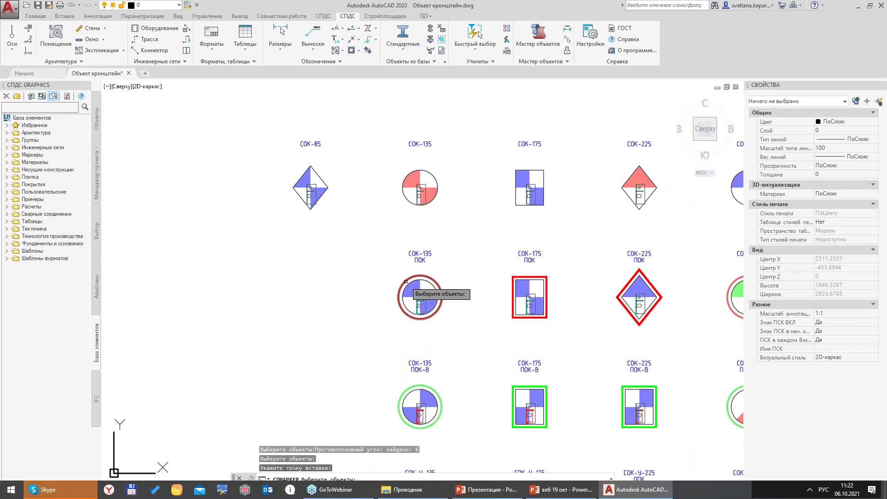
left_click(471, 342)
key("Return")
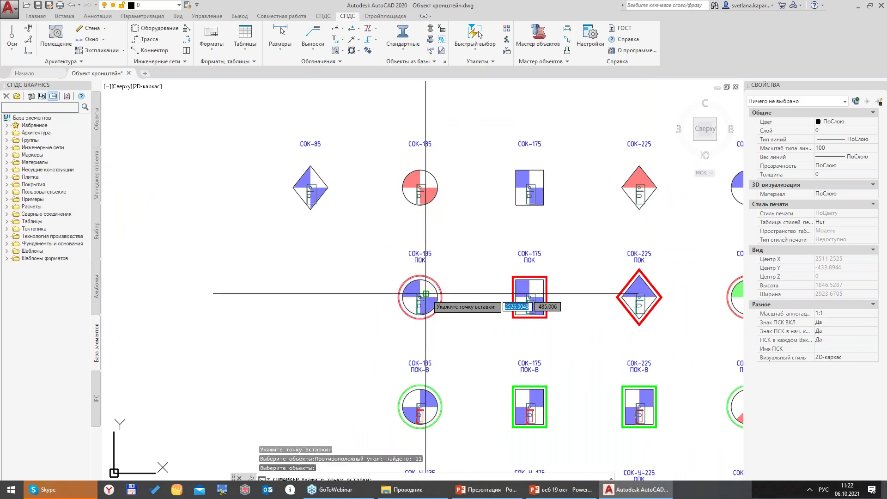
scroll(428, 295, "up", 6)
left_click(417, 299)
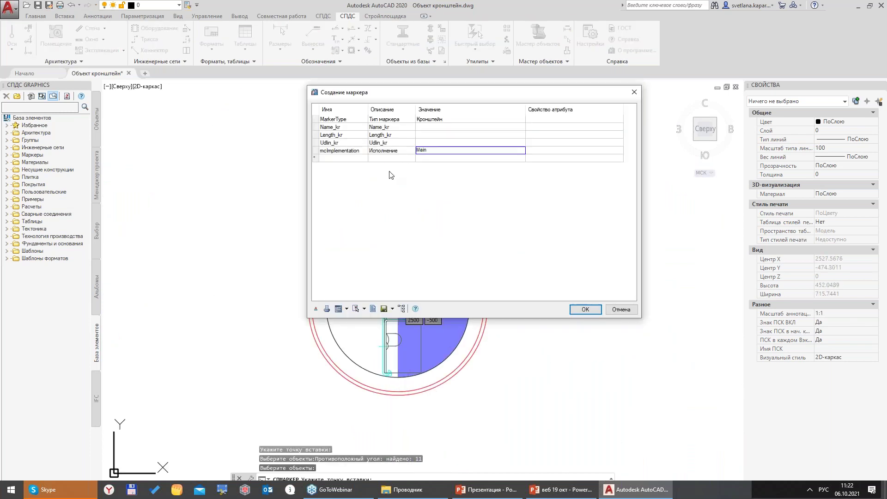
- Add an implementation named 175 from all objects of the СОК-175 symbol, with the insertion point at its small circle's centre
left_click(364, 309)
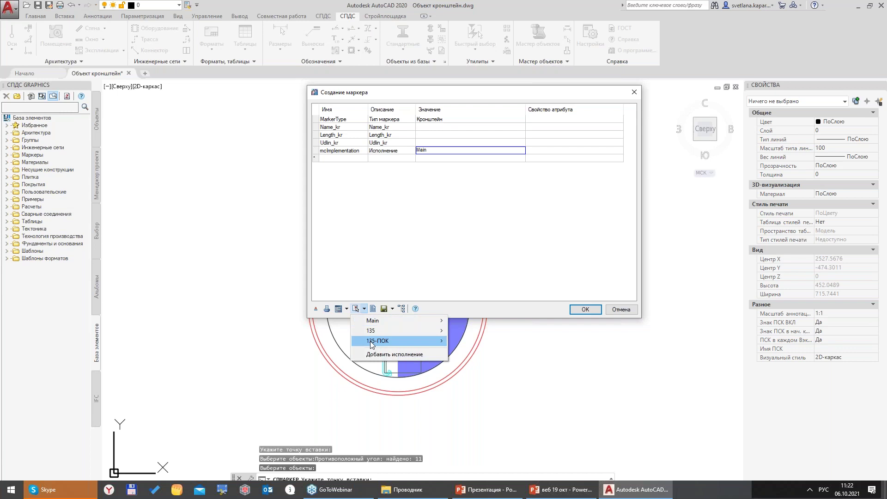
left_click(375, 356)
type("175")
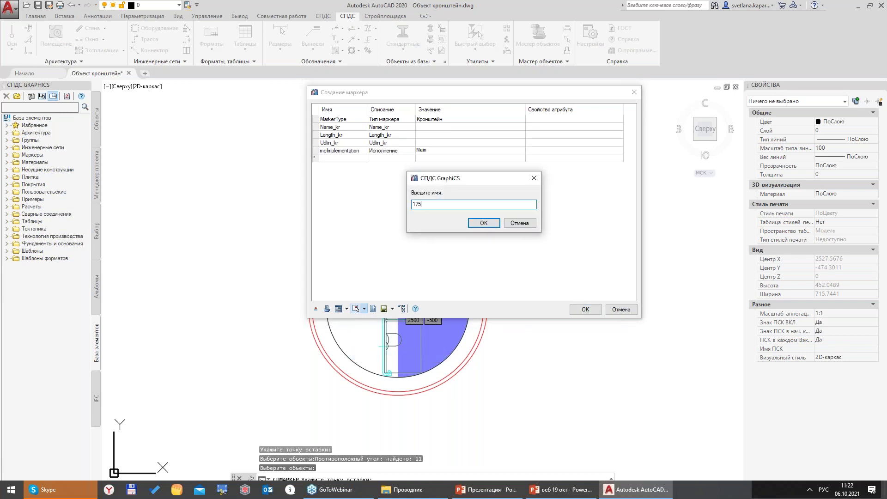
key("Return")
key("Return")
scroll(398, 347, "down", 6)
left_click(488, 204)
left_click(531, 258)
key("Return")
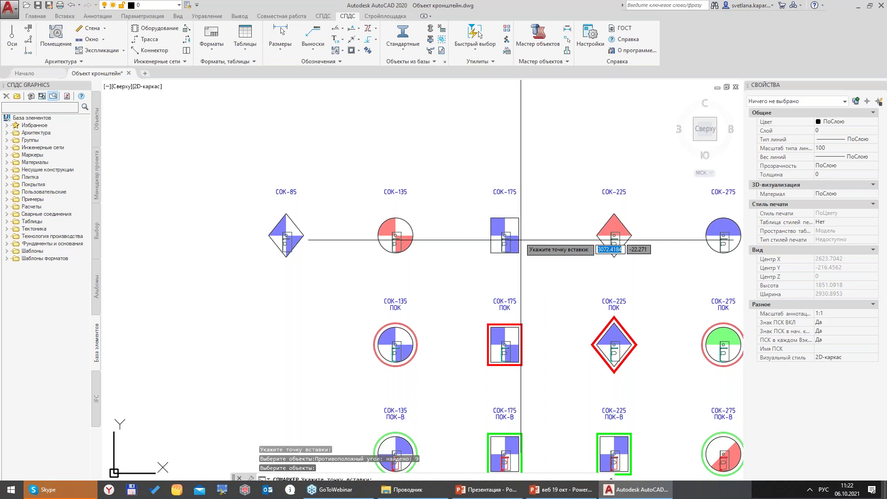
scroll(463, 260, "up", 8)
left_click(449, 285)
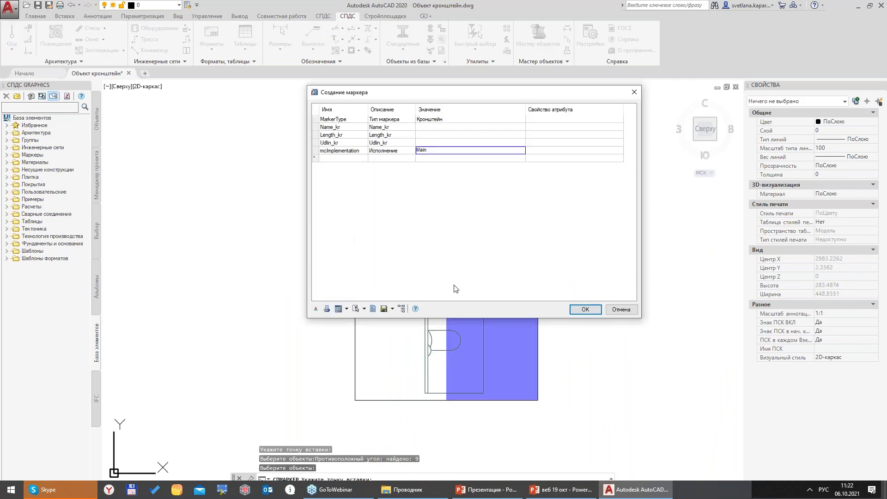
- Save the marker as a new element named Кронштейн in the Маркеры folder of the database
left_click(393, 308)
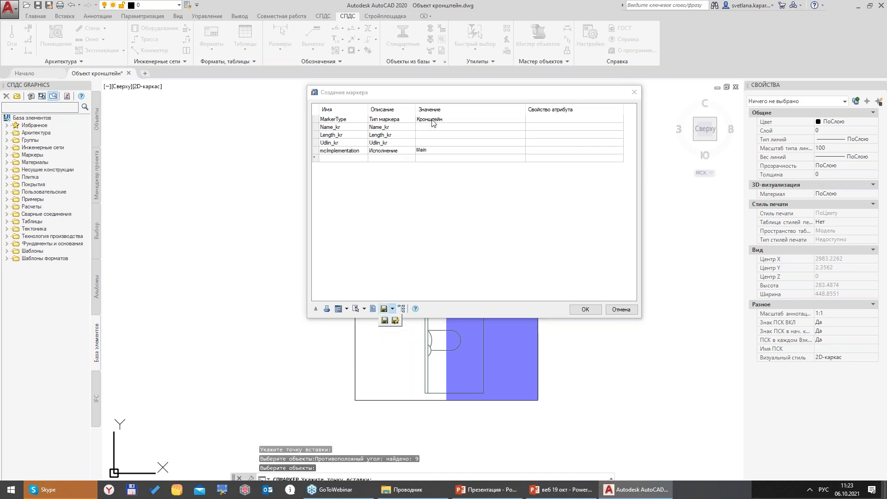
left_click(395, 321)
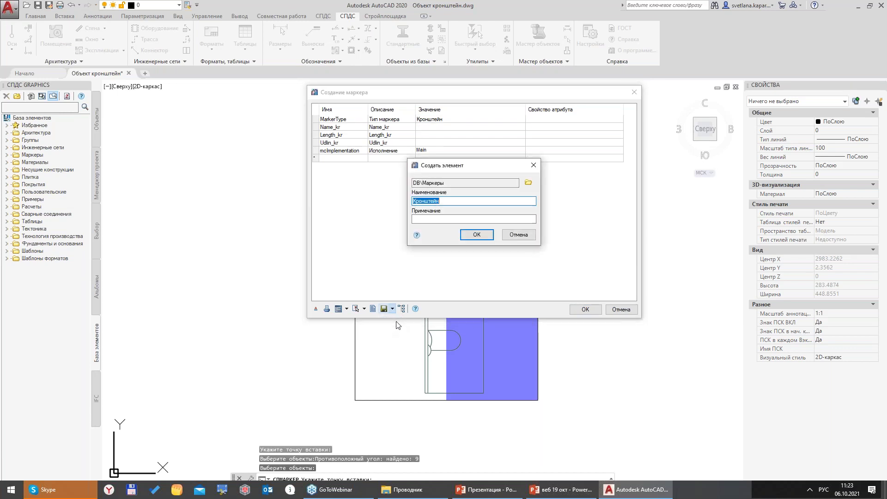
left_click_drag(450, 165, 442, 194)
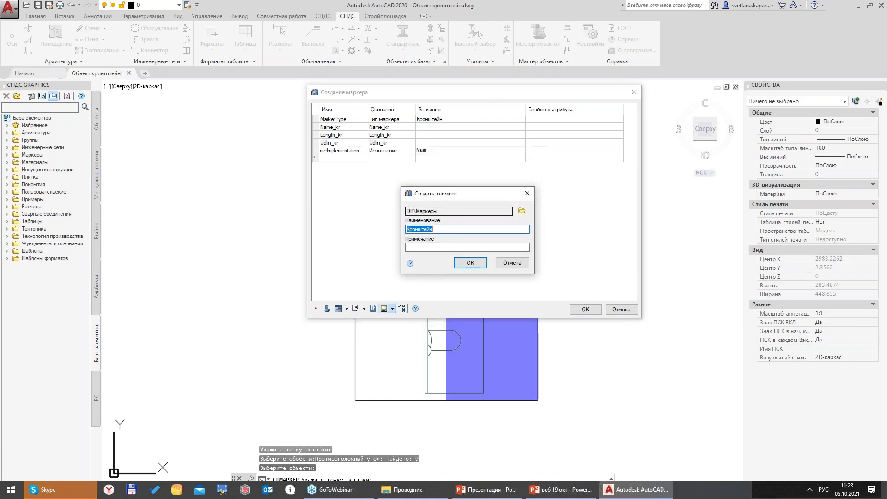
left_click(450, 212)
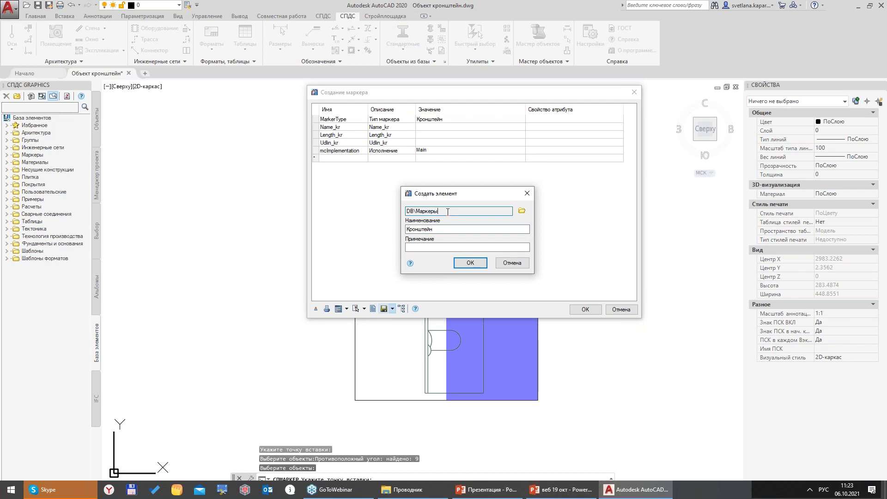
double_click(448, 212)
left_click(417, 211)
left_click_drag(418, 211, 468, 212)
left_click(439, 229)
left_click(424, 249)
key("shift+Tab")
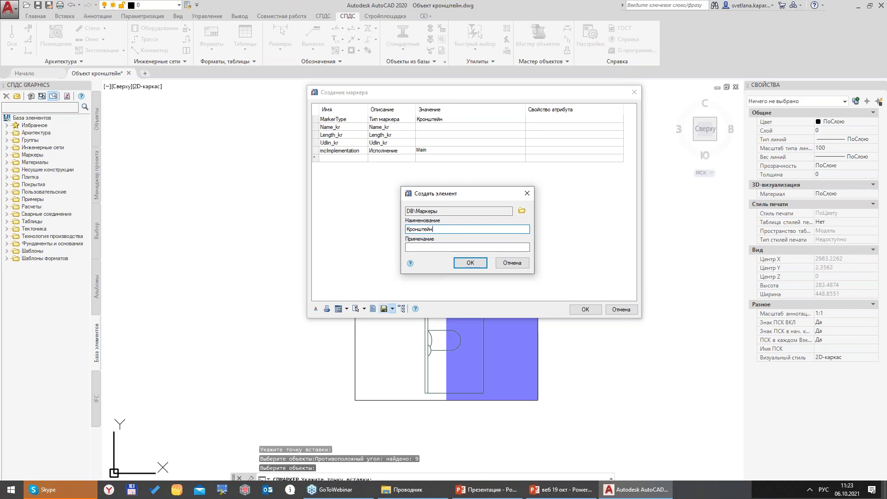
left_click(473, 265)
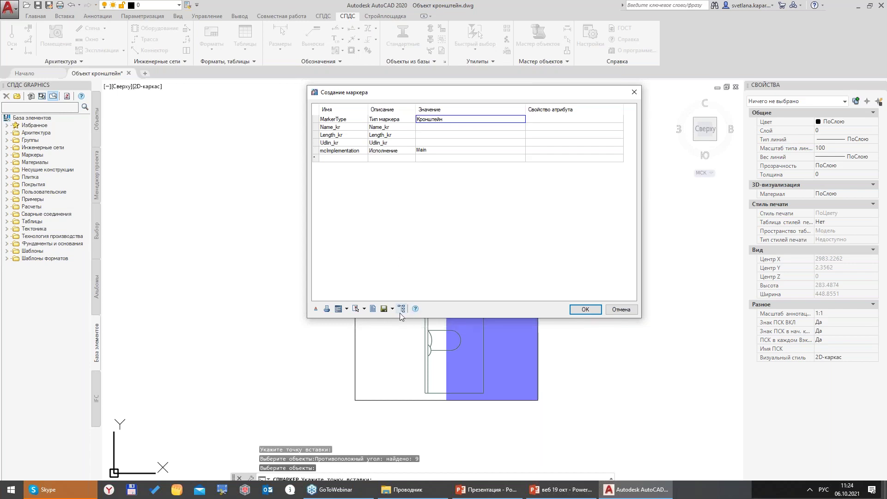
- Finish creating the marker and leave the command without placing a copy in the drawing
left_click(596, 313)
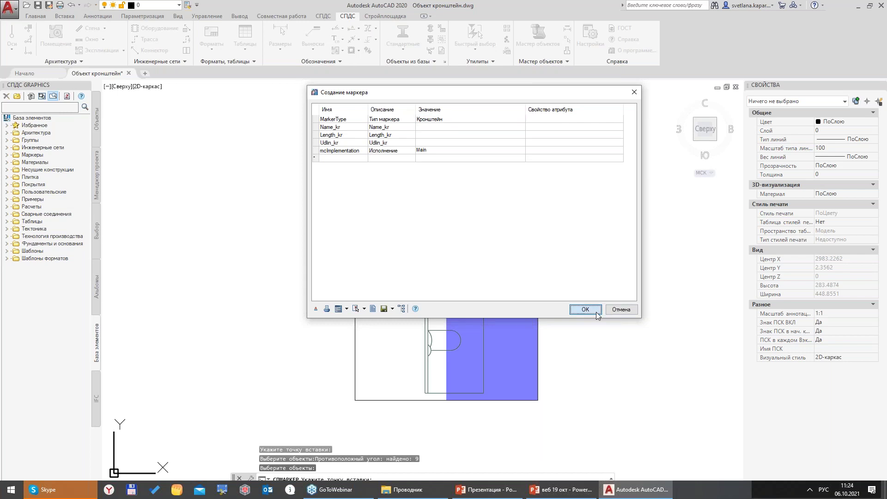
scroll(394, 296, "down", 7)
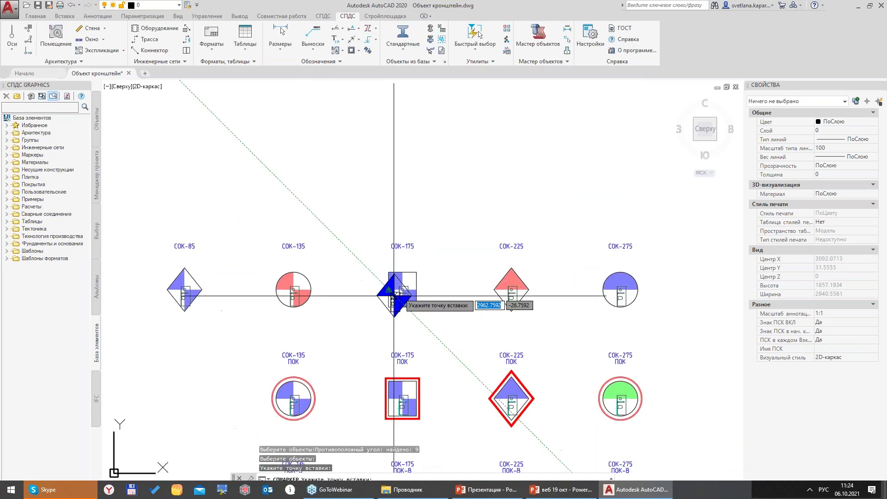
scroll(394, 295, "up", 5)
scroll(457, 203, "down", 5)
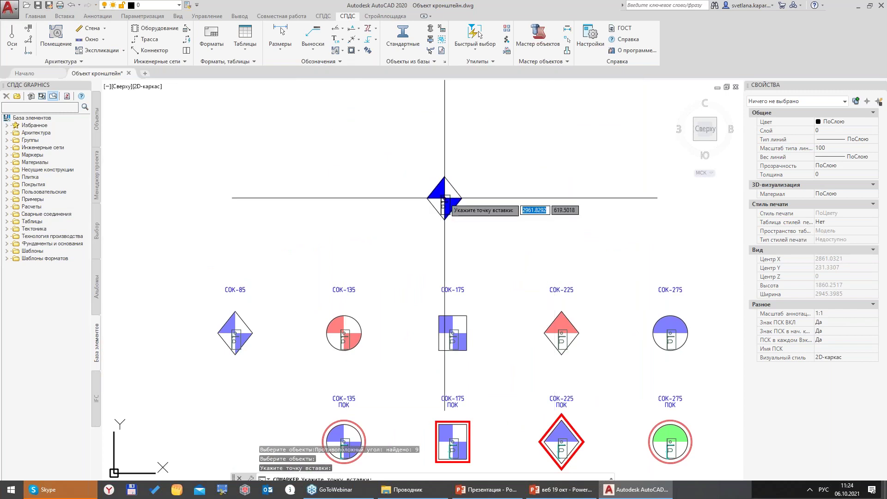
key("Escape")
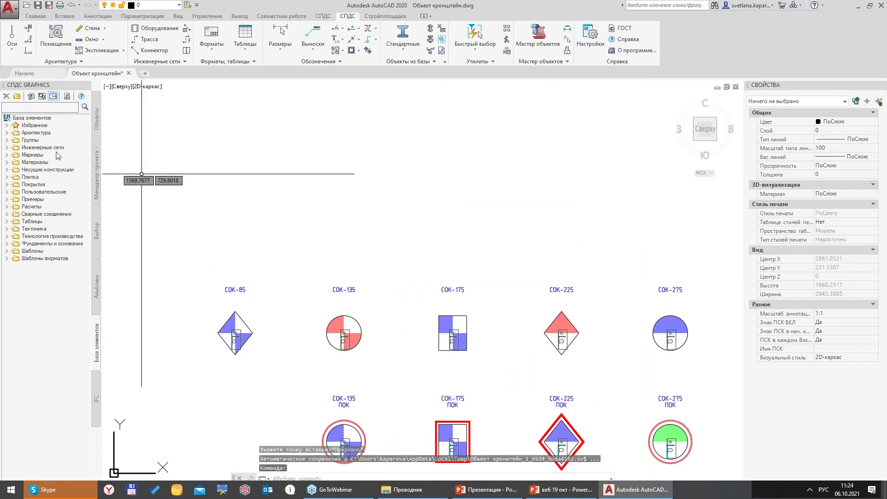
- Delete the misspelled Кроштейн element from the database's Маркеры folder
double_click(26, 156)
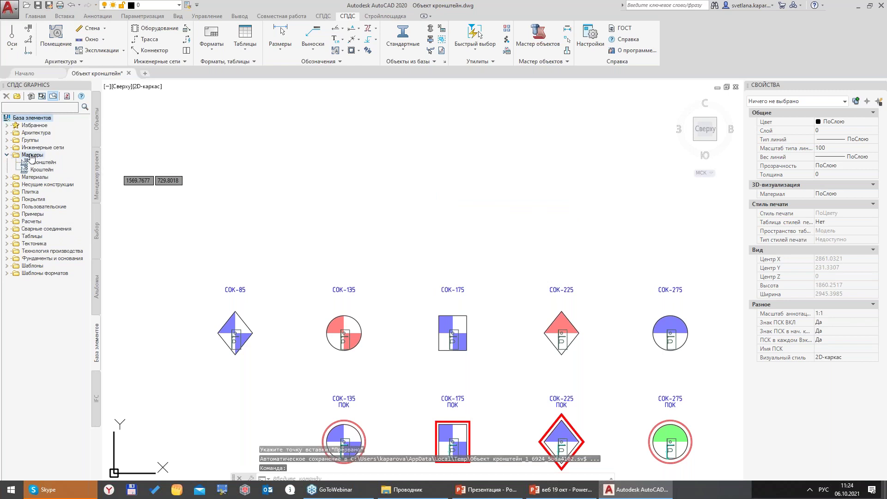
right_click(45, 177)
right_click(43, 170)
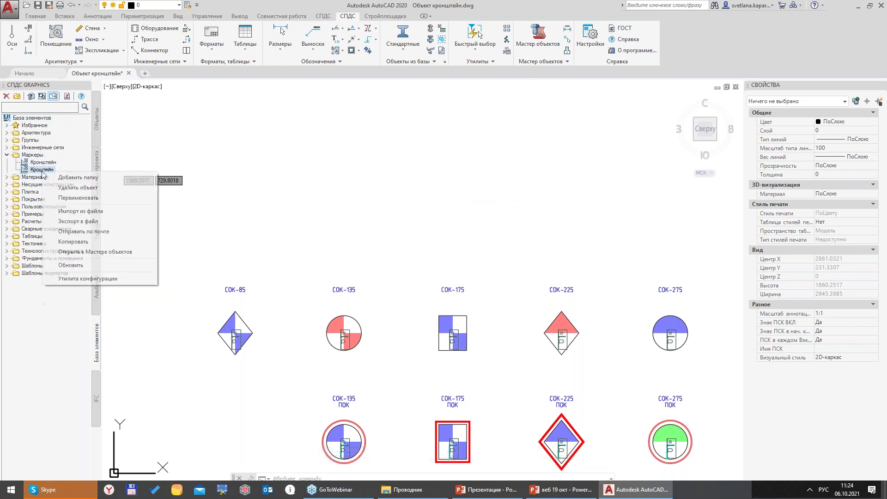
left_click(79, 187)
left_click(491, 267)
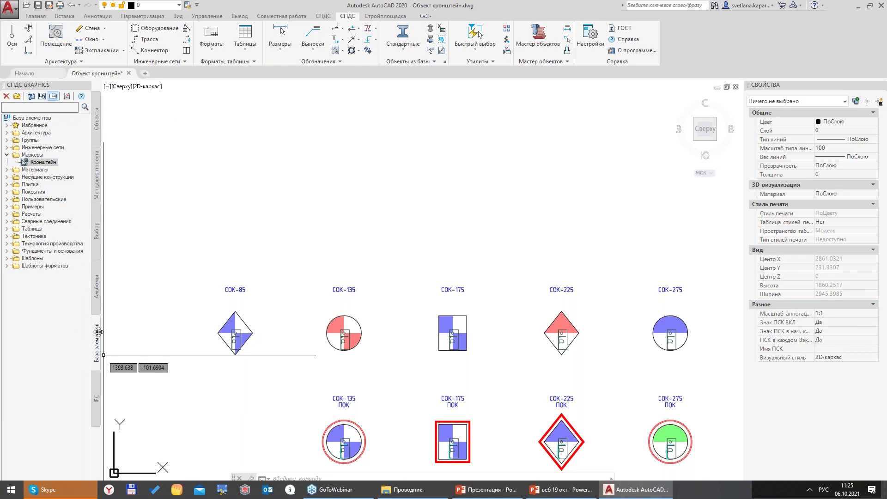
- Refresh the element database and insert the Кронштейн marker in the empty area above the СОК-135 symbol
left_click(7, 155)
left_click(7, 155)
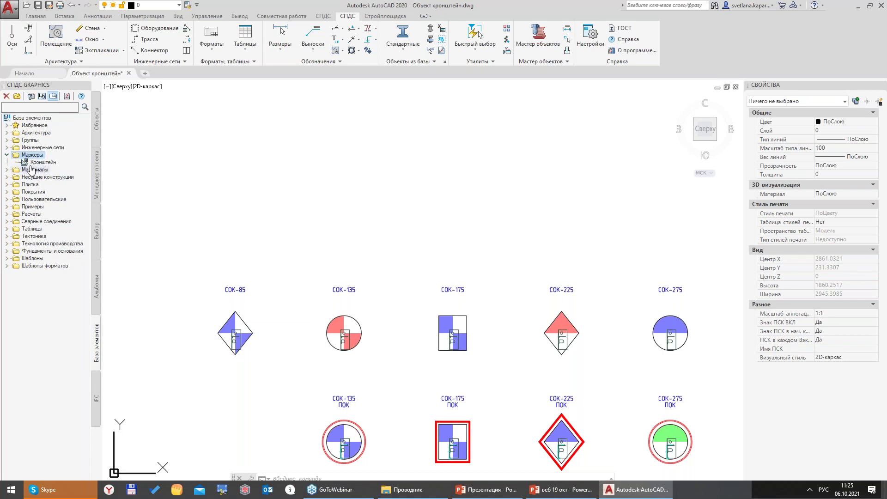
middle_click_drag(376, 208, 346, 241)
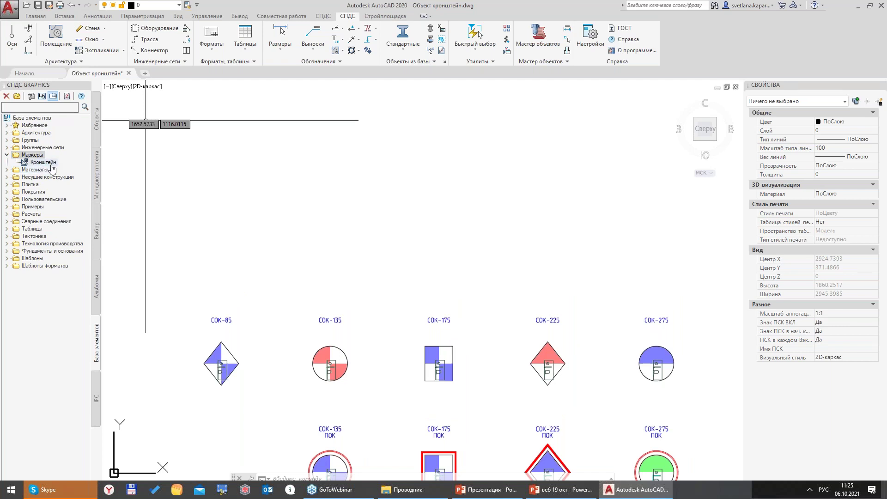
left_click(68, 97)
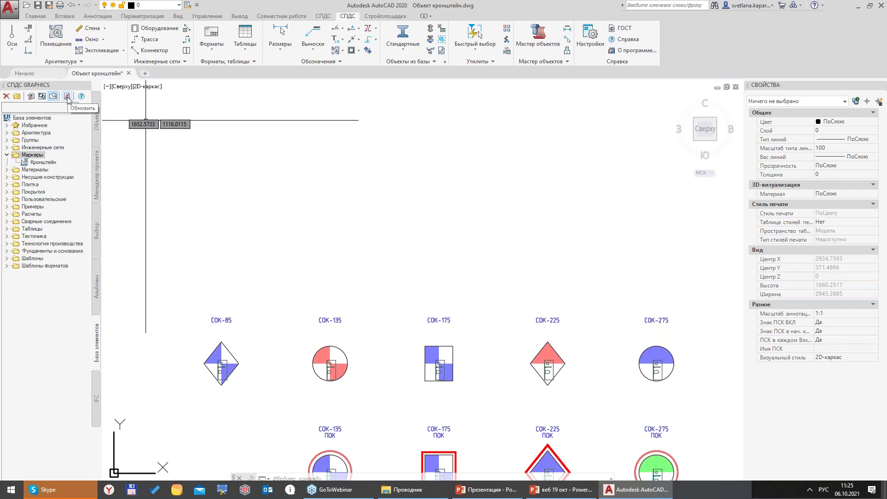
double_click(35, 163)
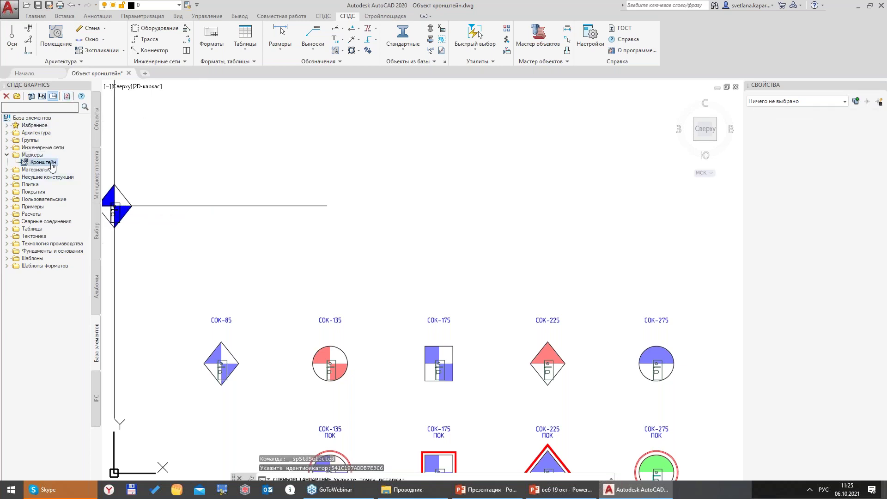
left_click(329, 177)
left_click_drag(433, 120, 452, 196)
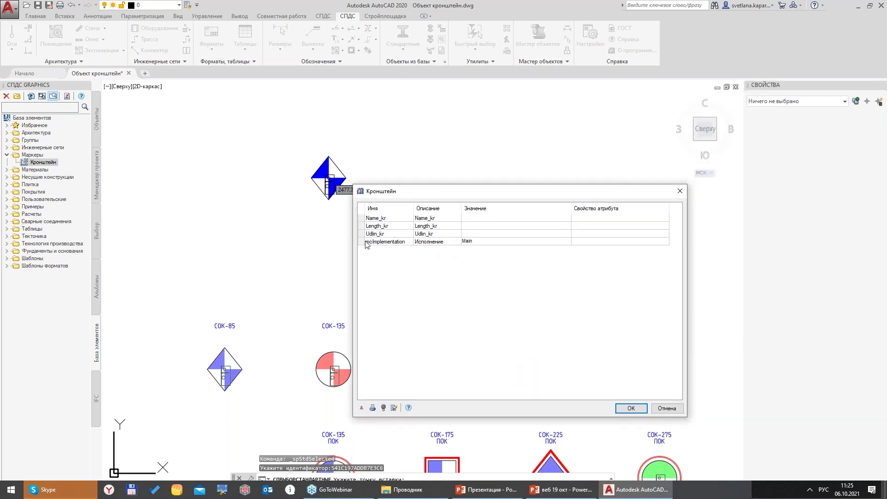
- Set the inserted marker's implementation (mcImplementation) to 135 and stop placing further copies
left_click(436, 244)
left_click_drag(496, 198, 514, 145)
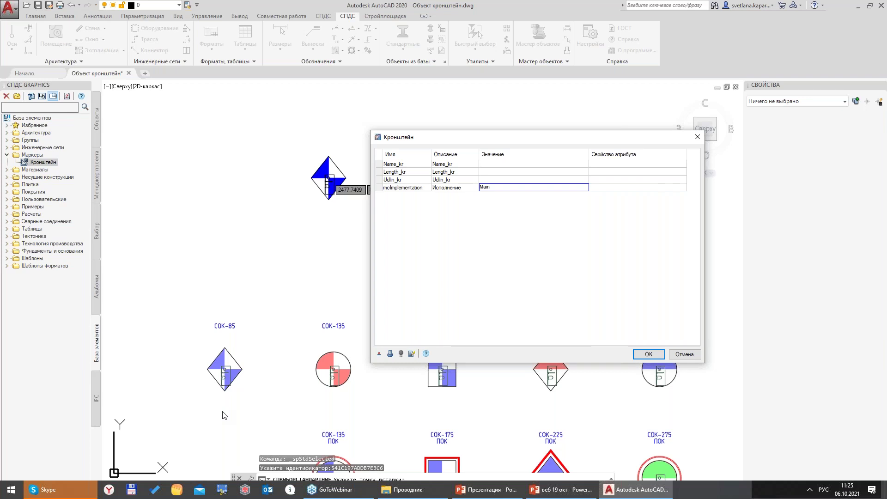
left_click(486, 182)
left_click(486, 187)
double_click(486, 189)
type("135")
left_click(648, 356)
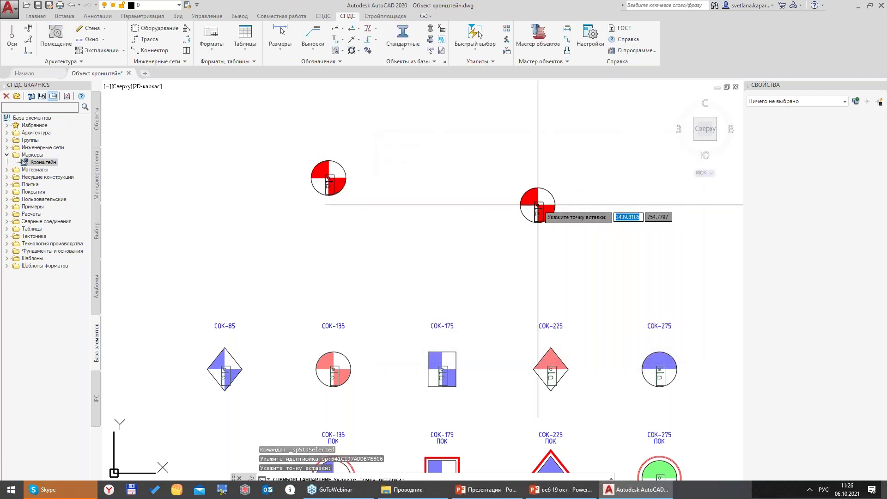
key("Escape")
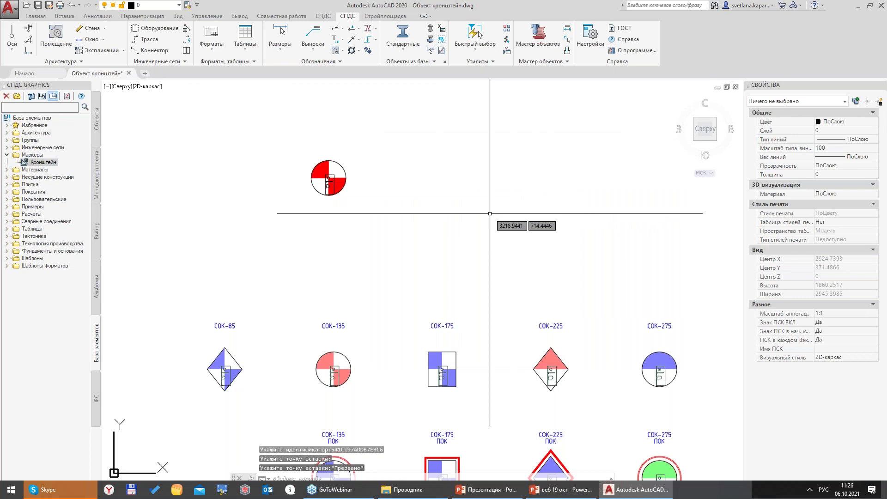
- Try to switch the placed marker to the implementation 135-у and dismiss the message window
mouse_move(406, 254)
middle_mouse_down()
mouse_move(396, 192)
mouse_move(385, 256)
middle_mouse_up()
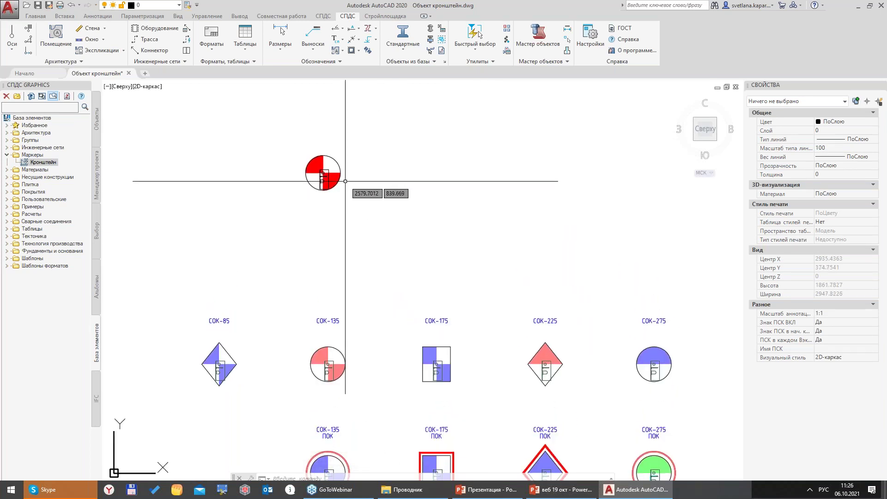
double_click(336, 180)
left_click(514, 187)
type("-")
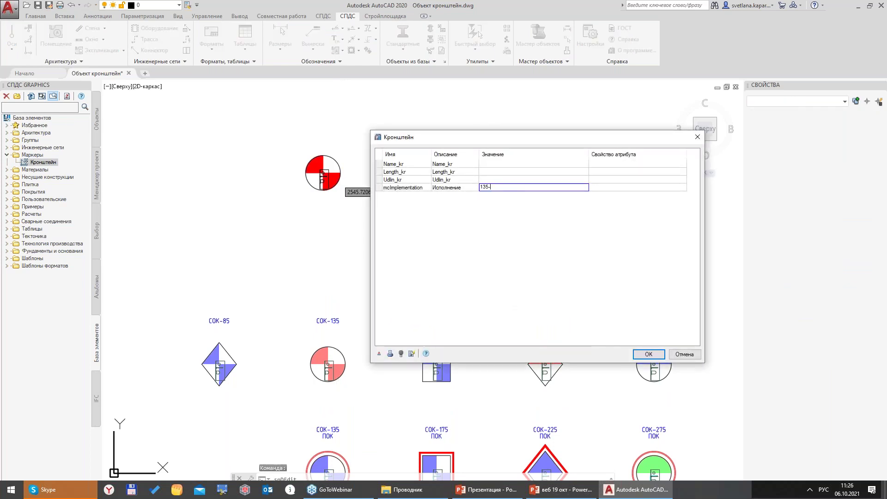
type("у")
left_click(650, 354)
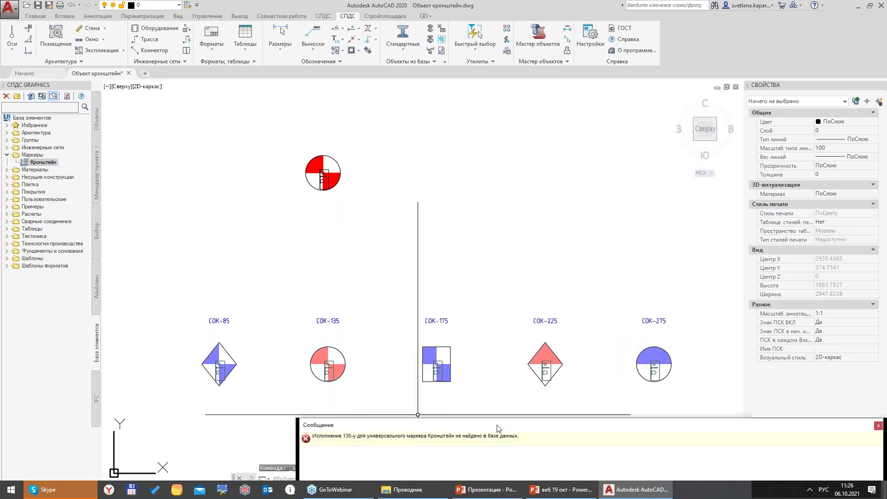
left_click(634, 372)
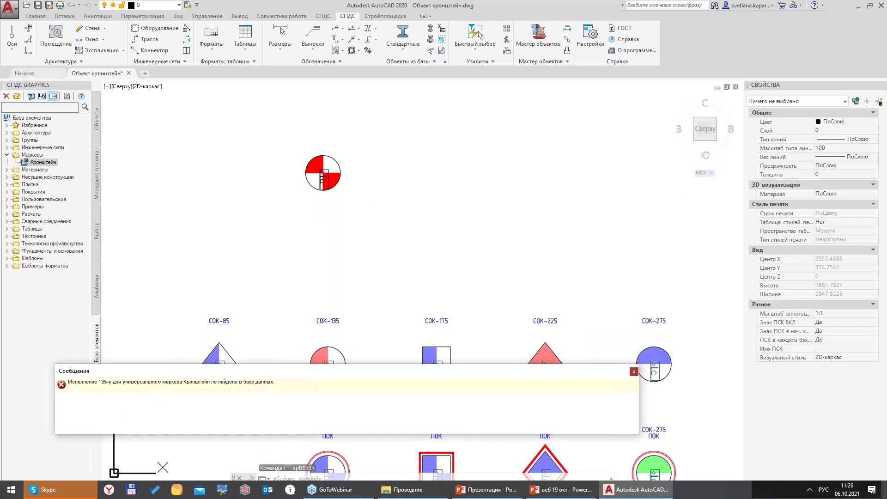
- Reopen the placed marker's attributes, enable its full editing mode and look at the form-editing options
double_click(329, 158)
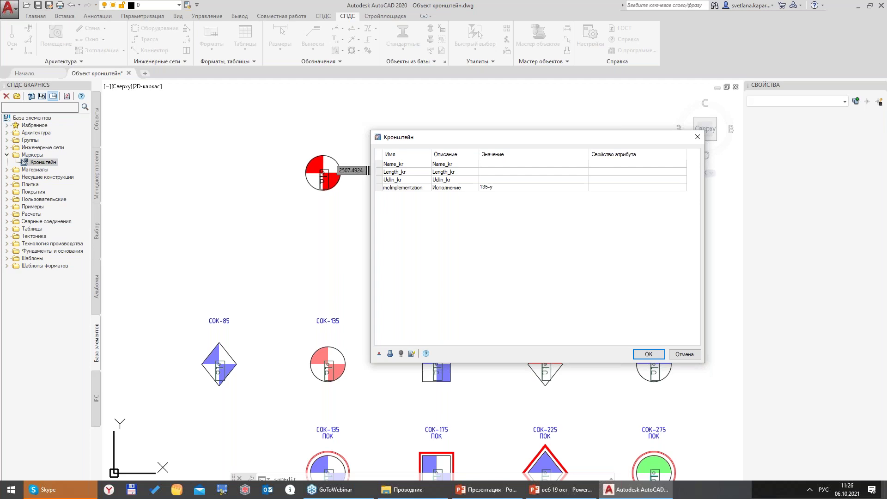
left_click(503, 188)
left_click(411, 354)
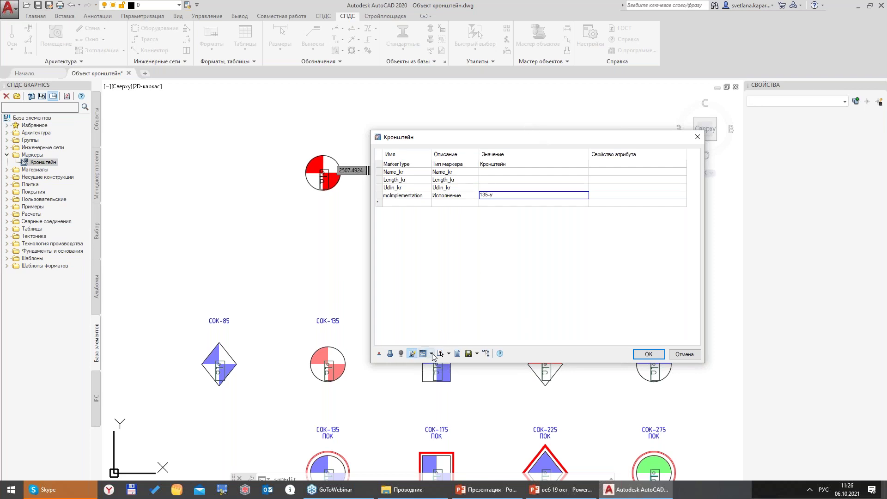
left_click(431, 354)
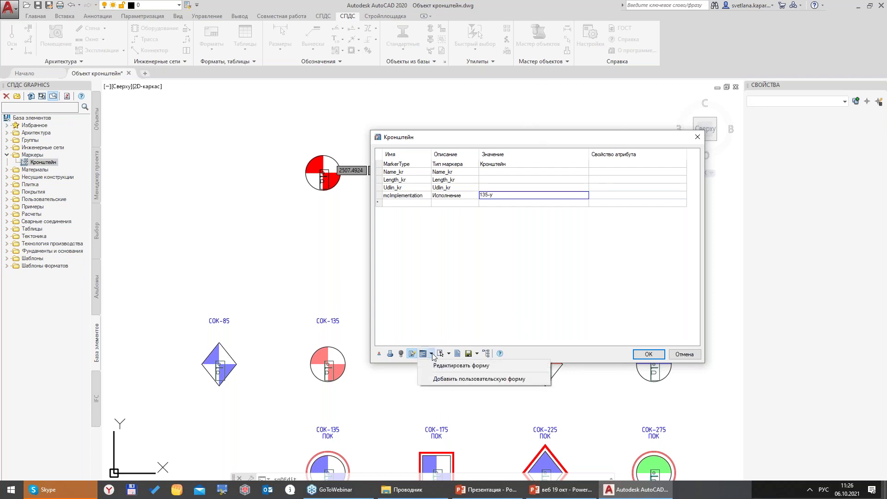
left_click(449, 326)
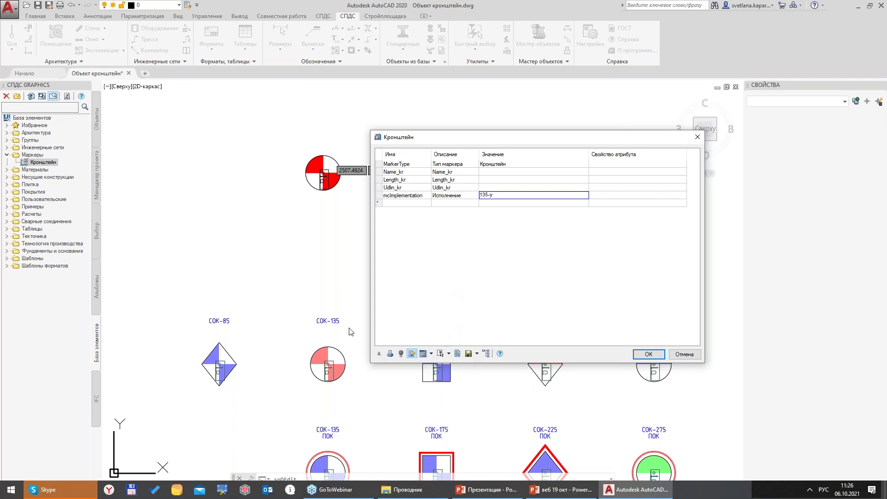
- Open the marker's parameter table and include Name_kr, Length_kr, Udlin_kr and Исполнение as columns
left_click(458, 354)
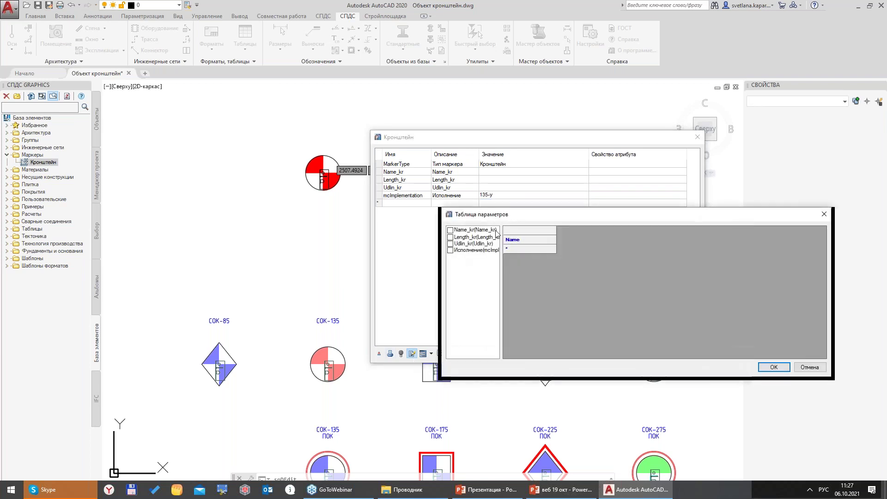
left_click_drag(517, 221, 330, 248)
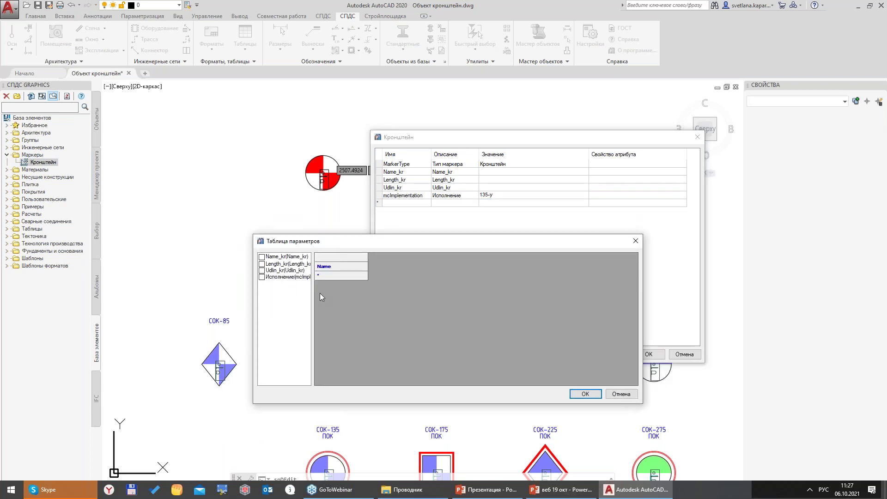
left_click(261, 256)
left_click(262, 263)
left_click(262, 269)
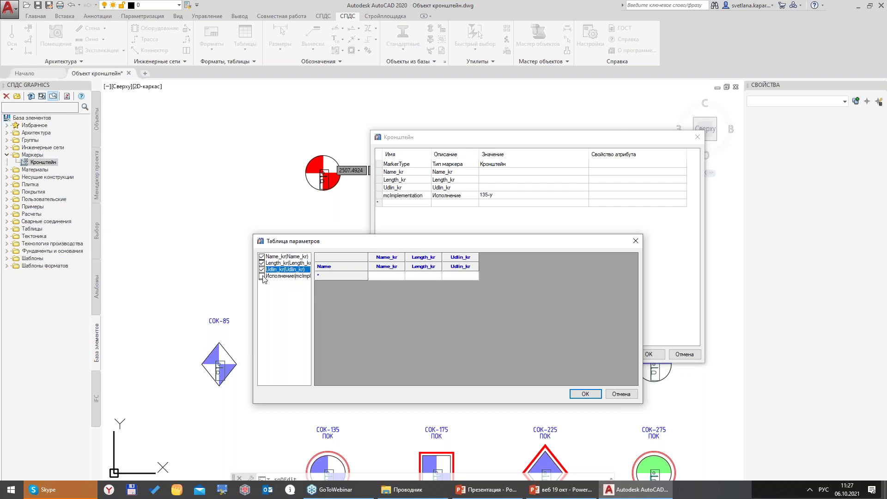
left_click(262, 276)
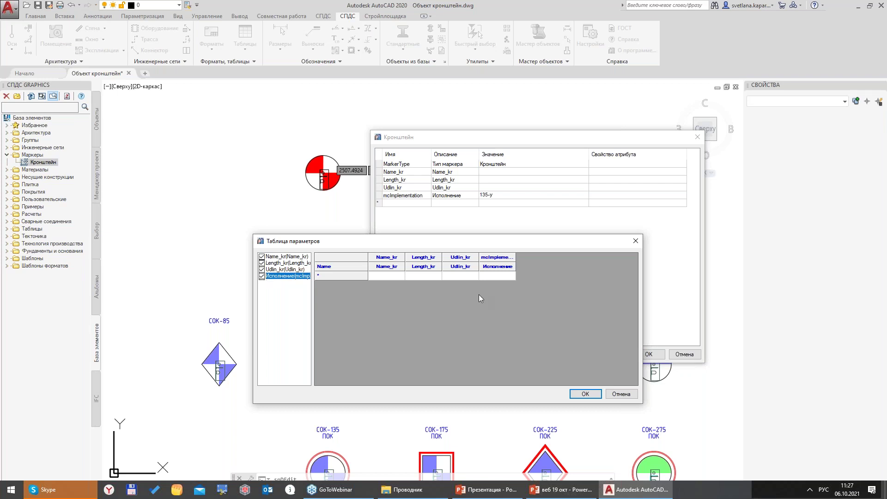
- Fill the first row of the parameter table with Name_kr СОК-85, Length_kr 85, Udlin_kr Нет and Исполнение Main
left_click(389, 275)
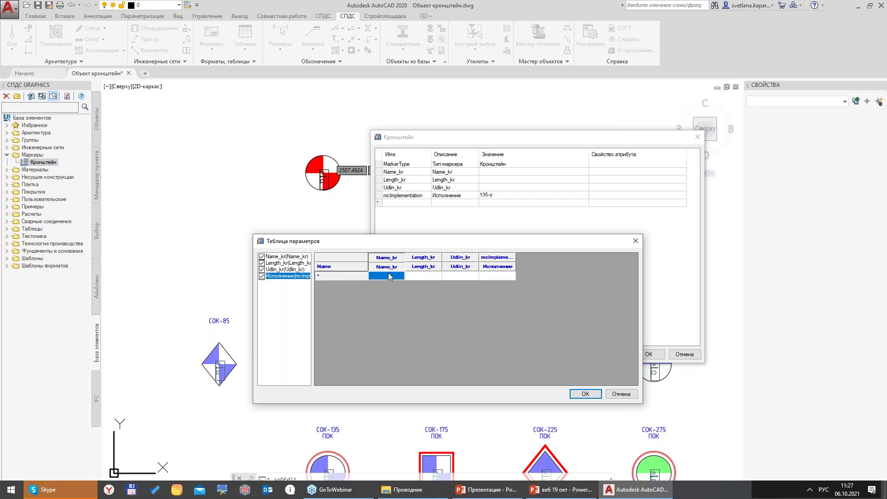
type("COК-85")
key("Tab")
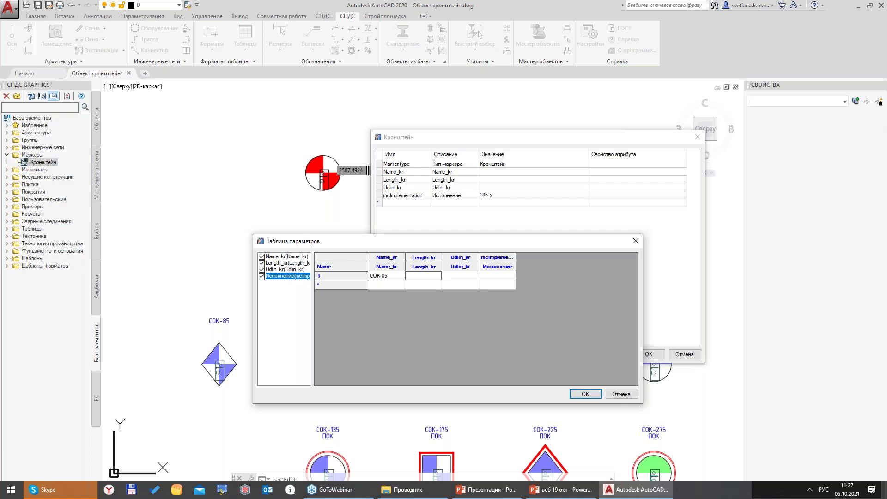
left_click_drag(300, 241, 263, 185)
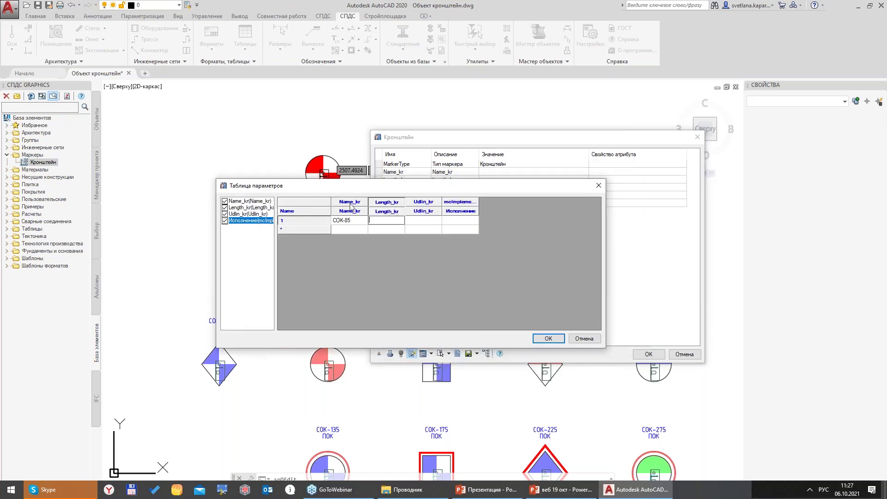
type("85")
left_click(432, 222)
left_click_drag(418, 193, 427, 258)
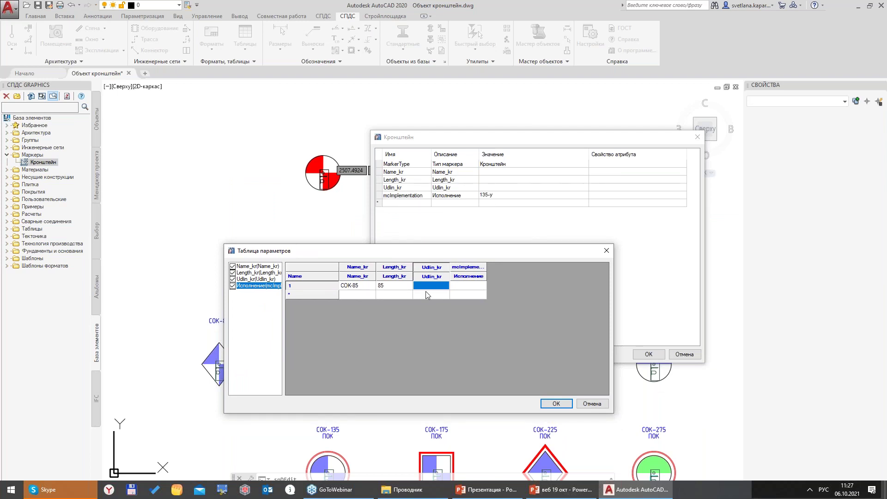
left_click(466, 286)
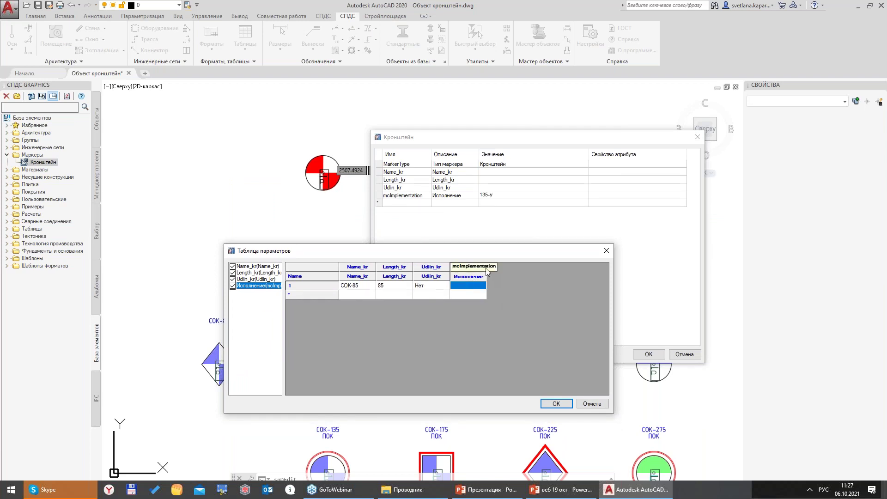
type("Ы")
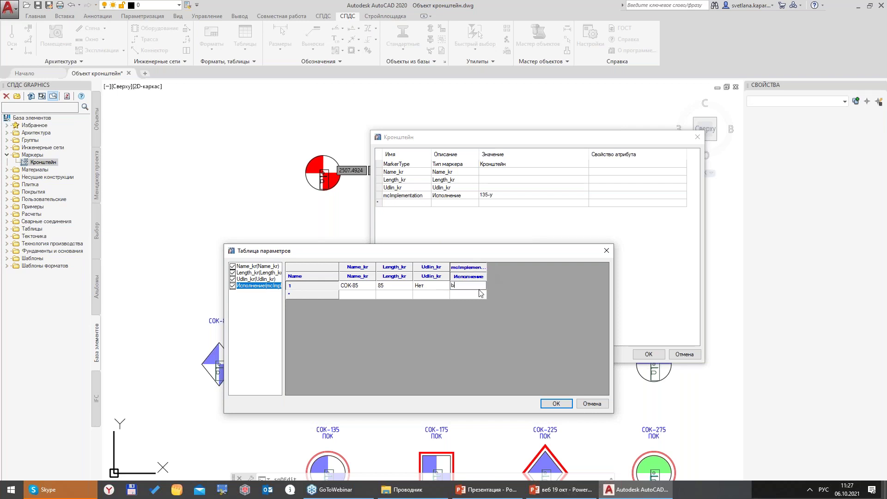
key("alt+shift")
type("Main")
key("Return")
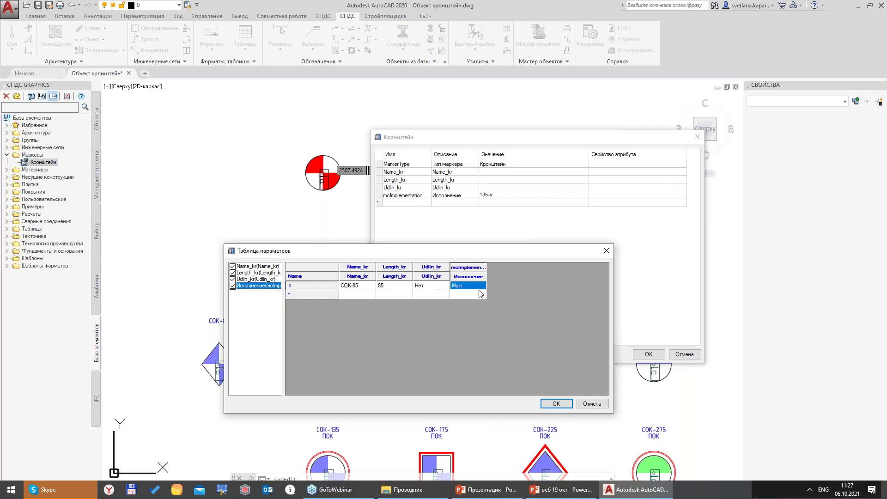
- Add a second parameter table row with Name_kr СОК-135, Length_kr 135, Udlin_kr Нет and Исполнение 135
left_click(356, 295)
type("C")
key("alt+shift")
key("BackSpace")
type("СОК-135")
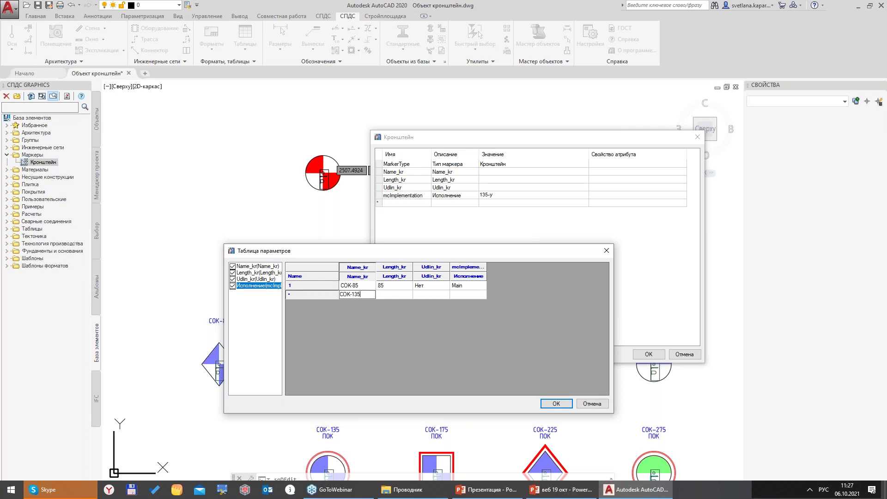
left_click(392, 294)
type("135")
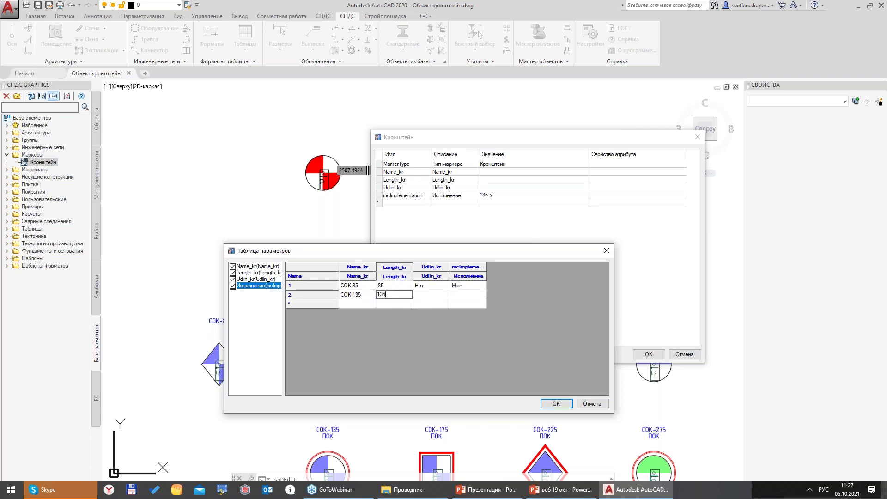
left_click(439, 298)
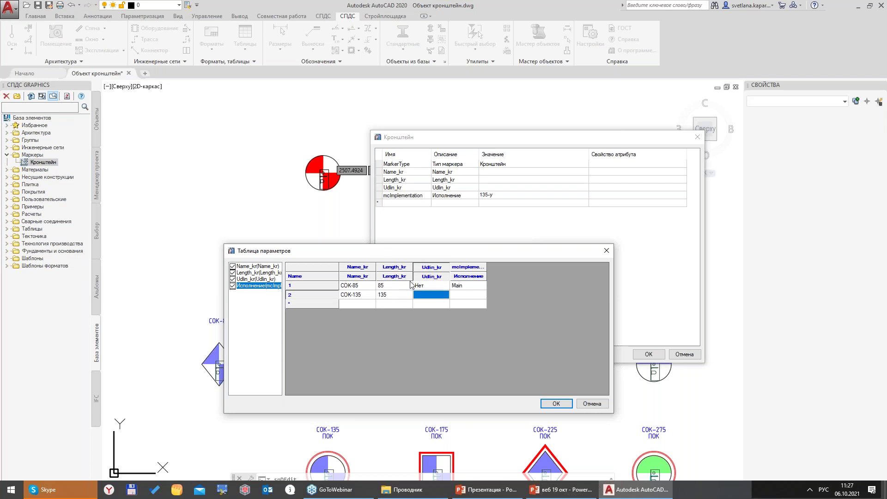
type("Нет")
left_click(461, 297)
type("135")
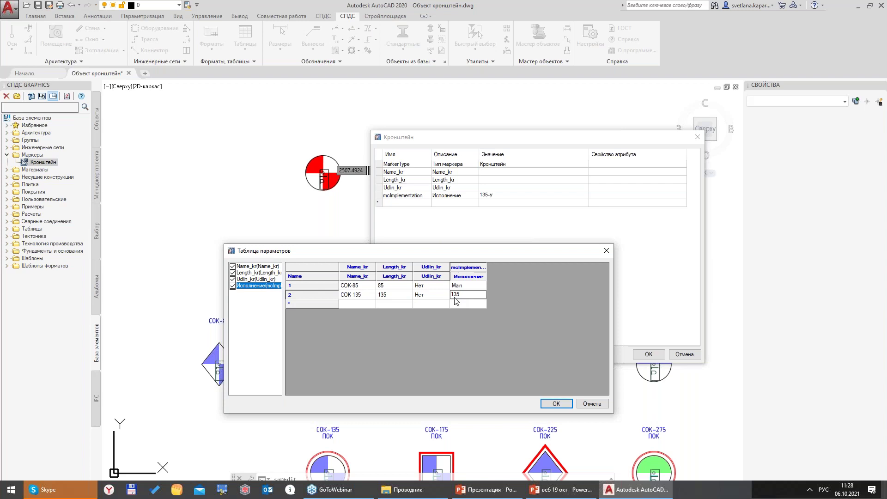
- Add a third parameter table row with Name_kr СОК-135, Length_kr 135, Udlin_kr ПОК and Исполнение 135-ПОК
left_click(354, 304)
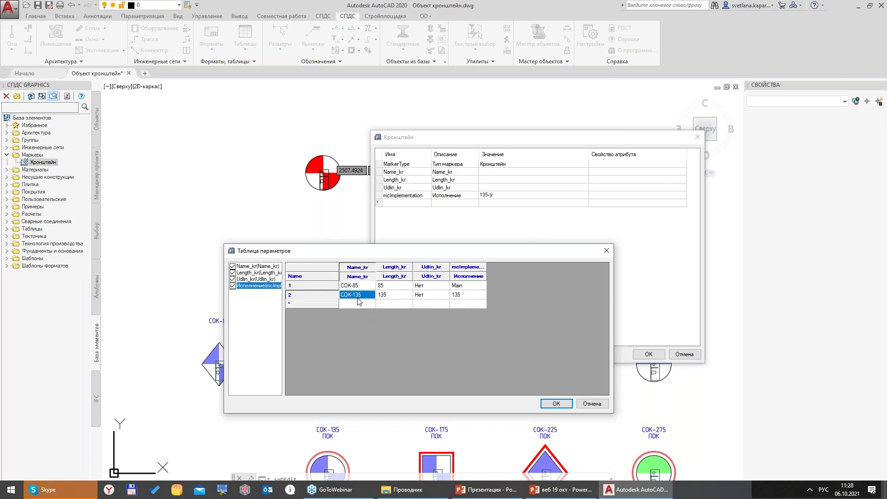
type("СОК-135")
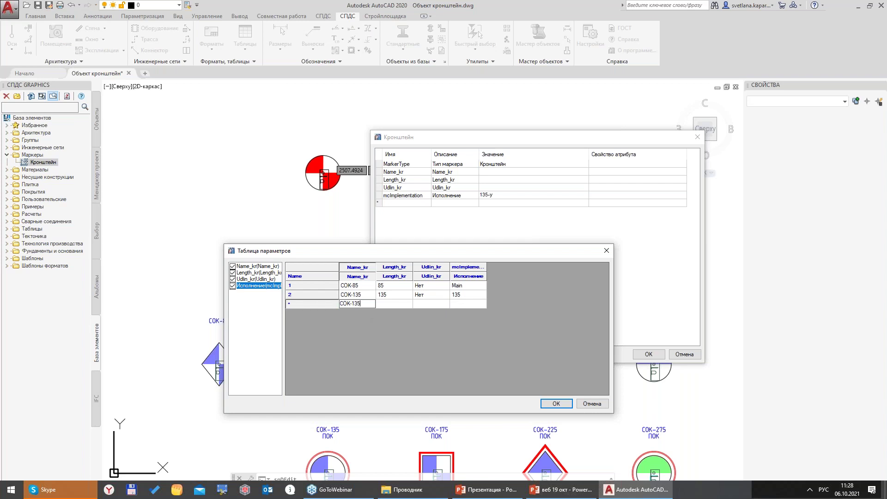
left_click(381, 305)
type("135")
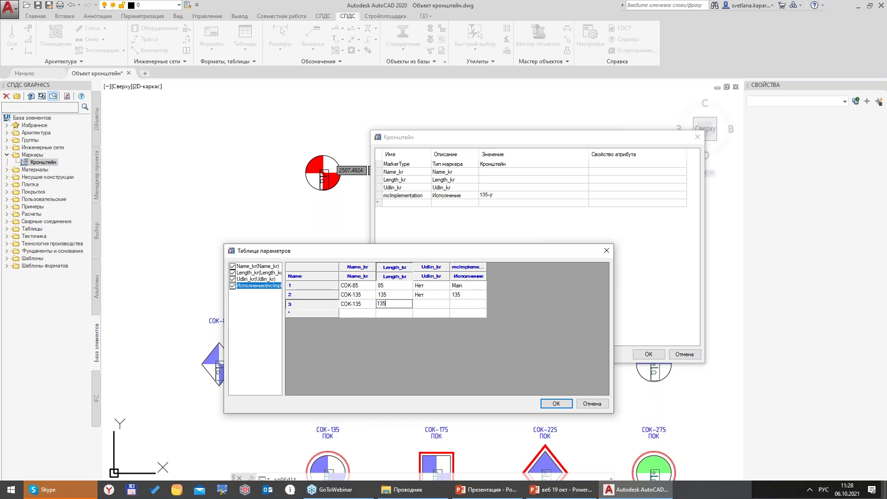
left_click(422, 304)
type("ПОК")
left_click(458, 305)
type("13")
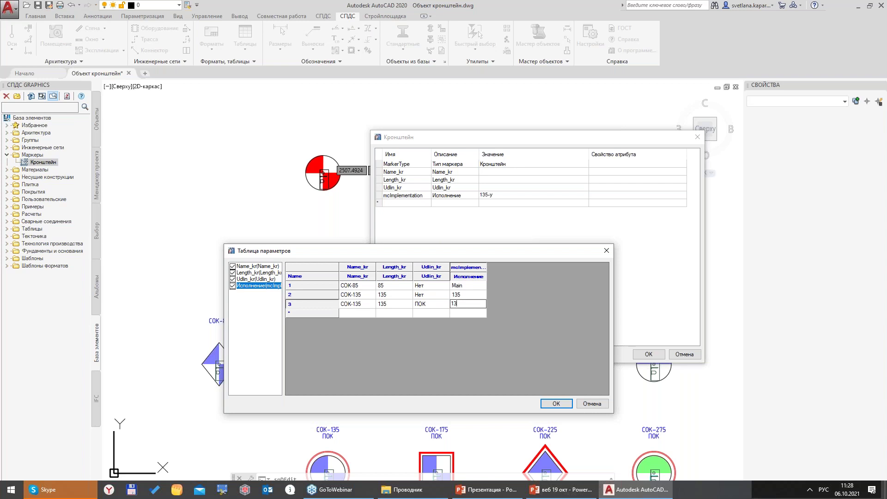
type("5-ПОК")
- Add a fourth row with Name_kr СОК-175, Length_kr 175, Udlin_kr Нет and Исполнение 175, and accept the parameter table
left_click(360, 314)
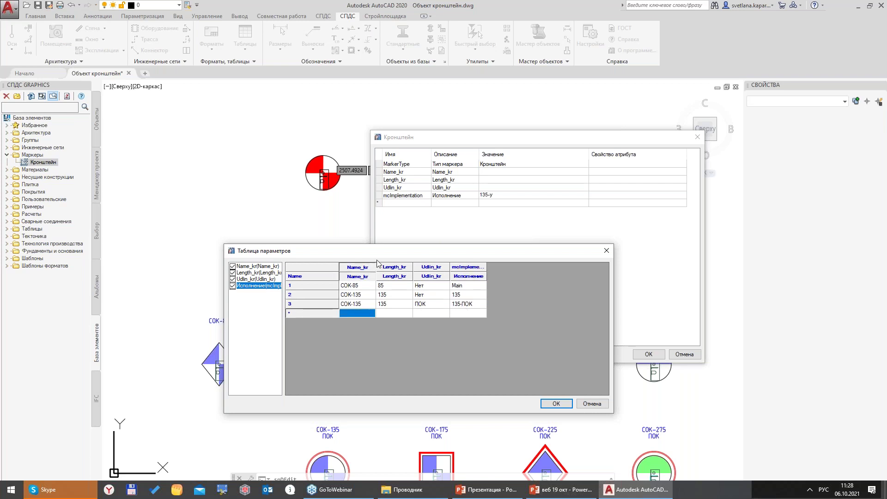
type("СОК-175")
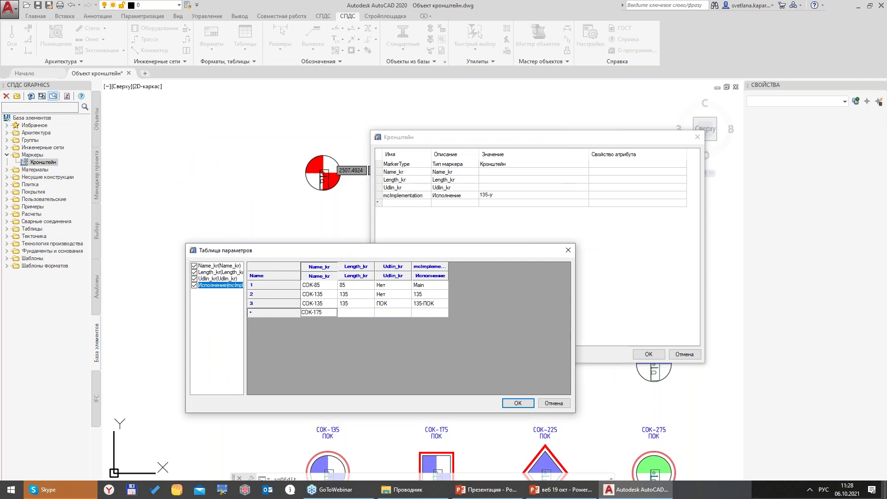
key("Tab")
type("175")
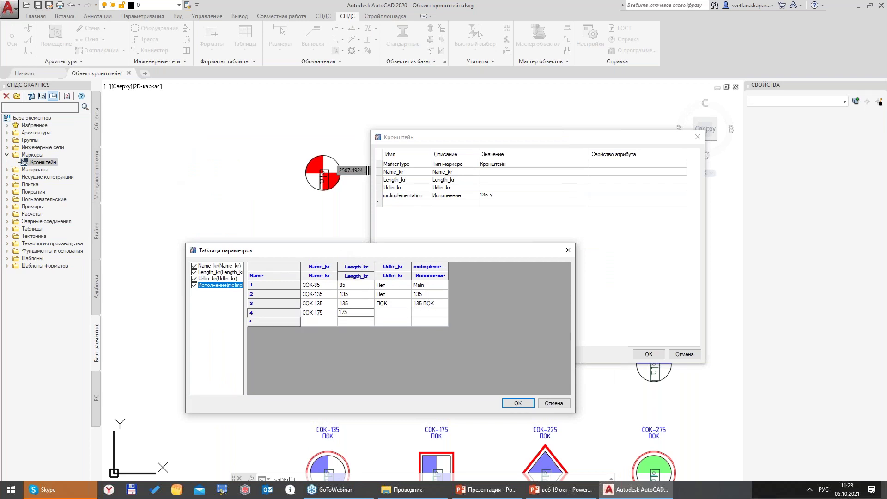
key("Tab")
type("Нет")
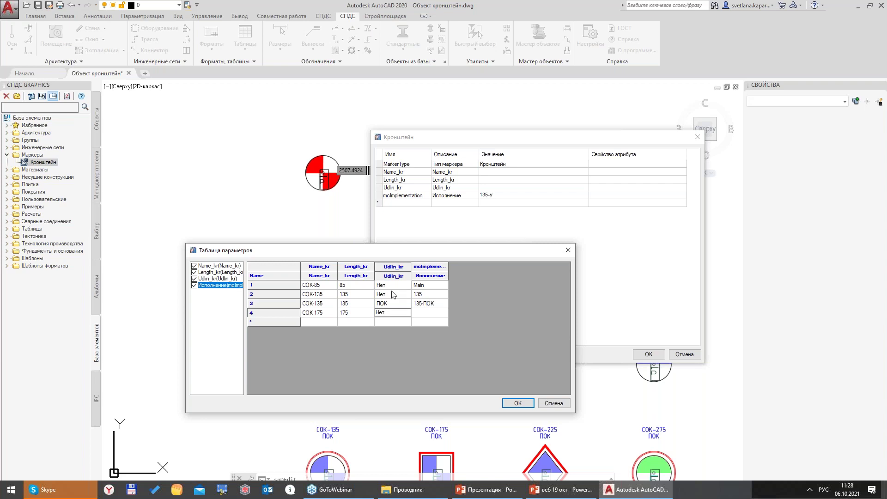
key("Tab")
type("175")
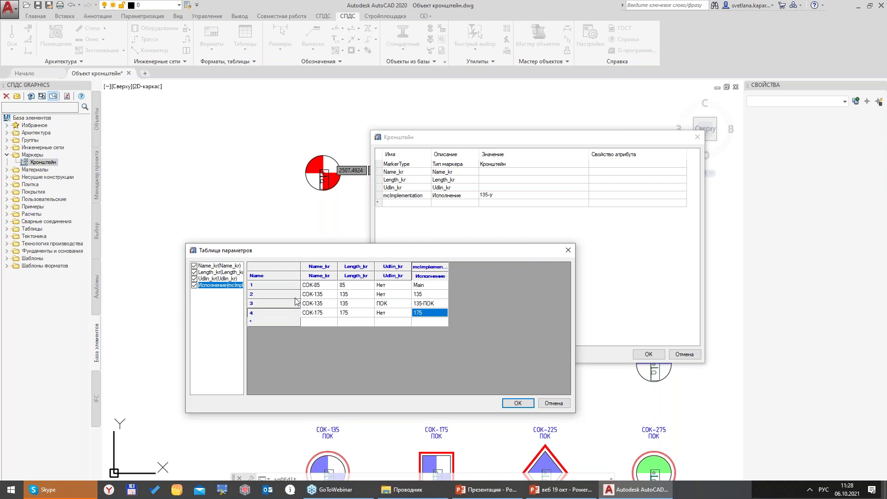
left_click(517, 405)
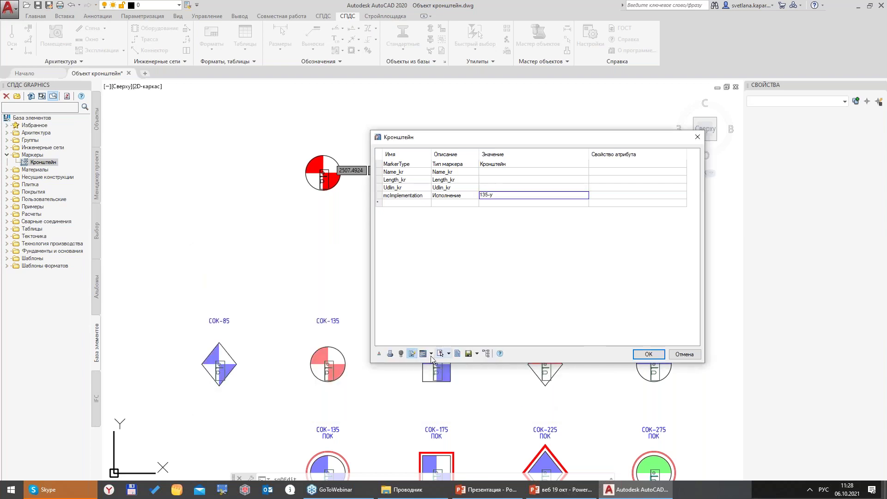
- Open the marker's form for editing and arrange the form editor, variables and properties windows so they do not overlap
left_click(430, 355)
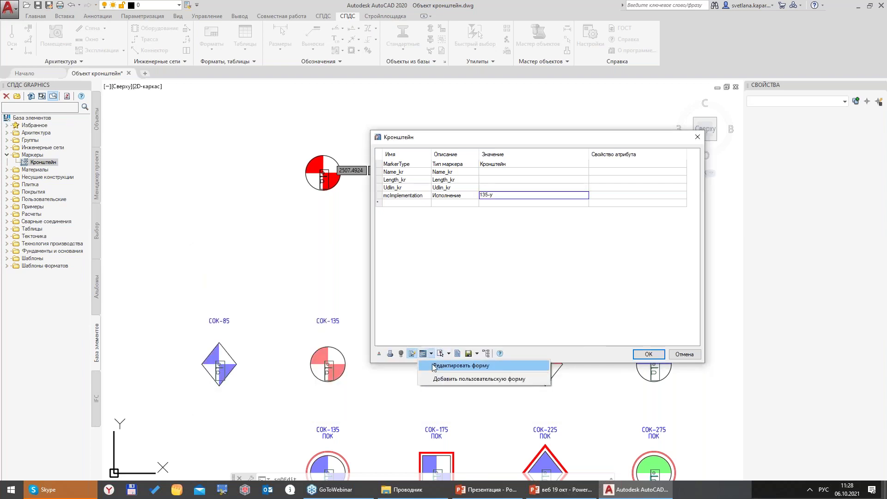
left_click(434, 366)
left_click_drag(393, 373, 164, 249)
left_click_drag(230, 77, 374, 112)
left_click_drag(627, 193, 694, 144)
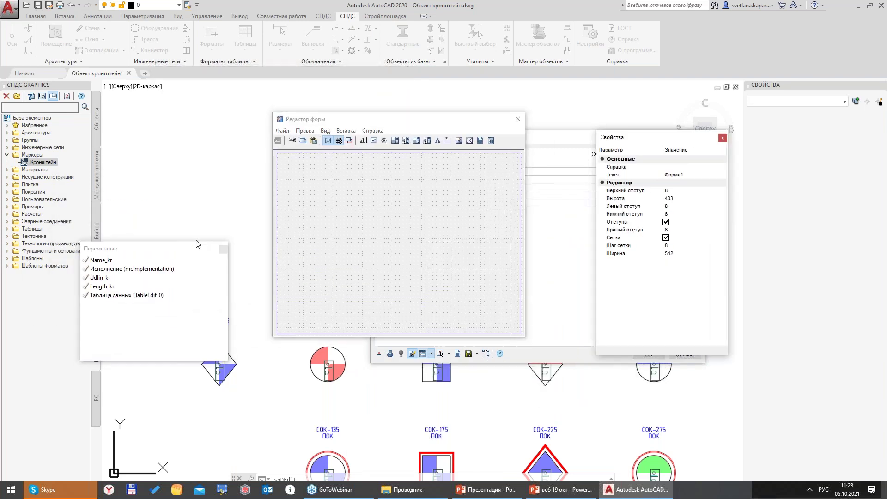
left_click_drag(186, 250, 212, 181)
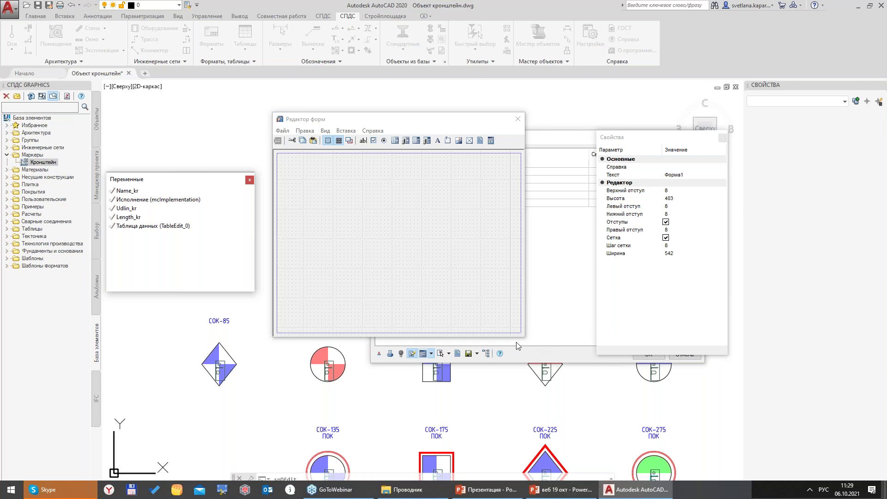
- Enlarge the form to about 651 by 514 and draw a filtered-table control about 264 by 264 in its upper-left area
left_click_drag(520, 340, 573, 390)
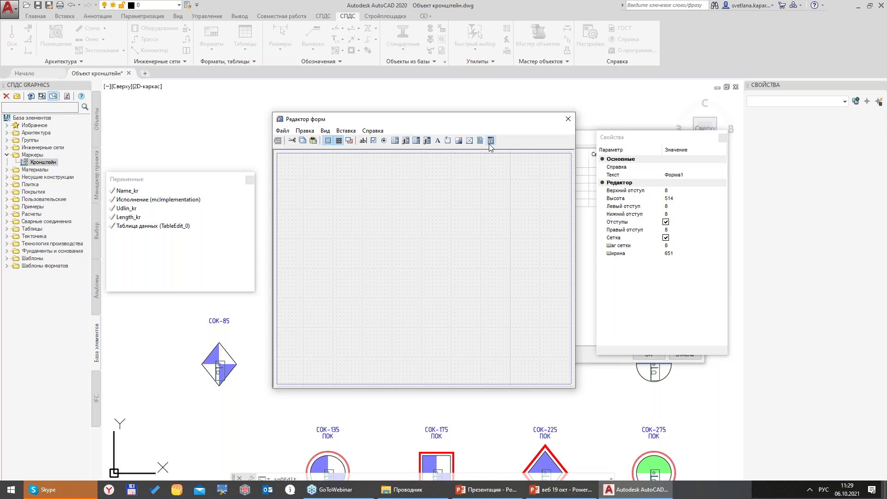
mouse_move(300, 174)
left_mouse_down()
mouse_move(333, 241)
mouse_move(409, 284)
mouse_move(395, 299)
left_mouse_up()
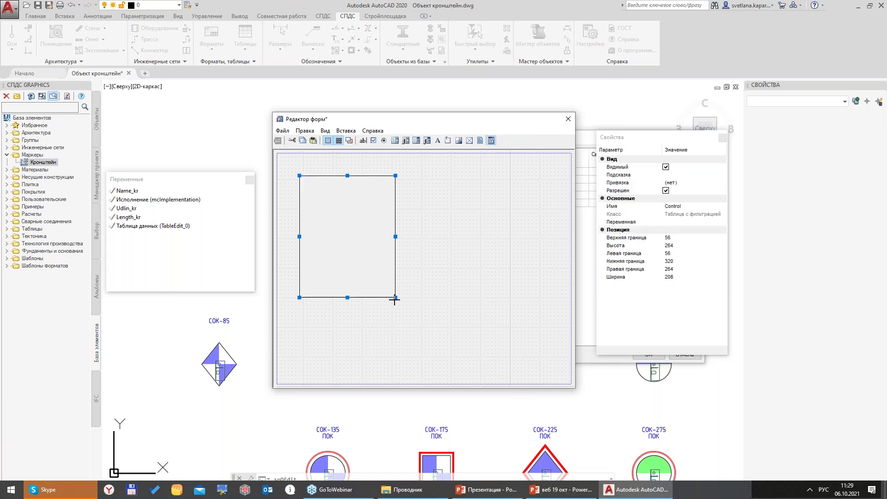
left_click_drag(400, 237, 422, 231)
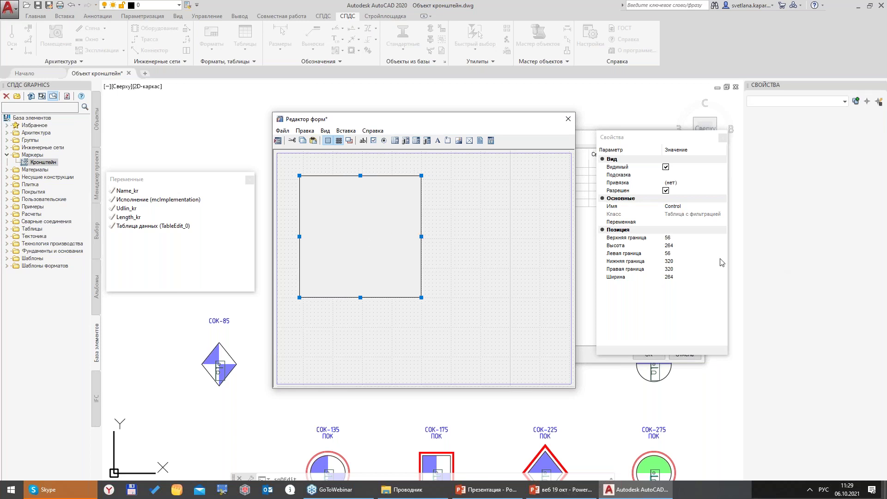
- Bring the properties and variables windows closer to the form and link the filtered-table control to the variable TableEdit_0
left_click(695, 222)
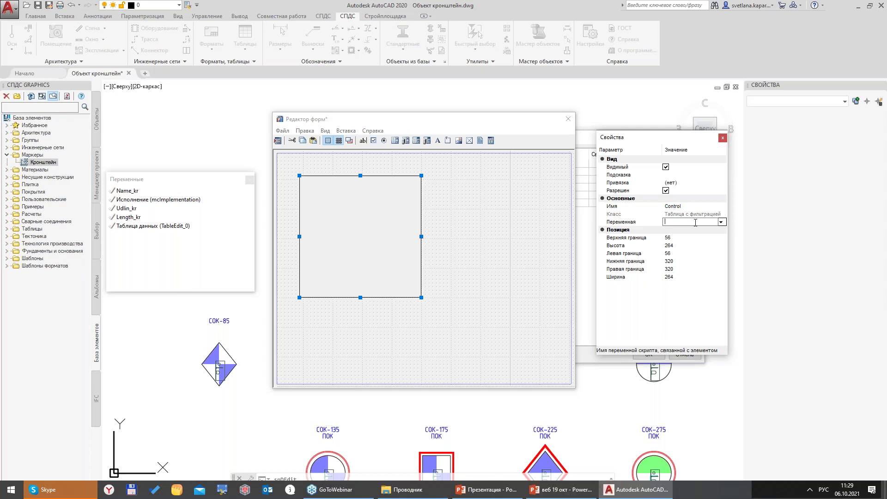
left_click(351, 215)
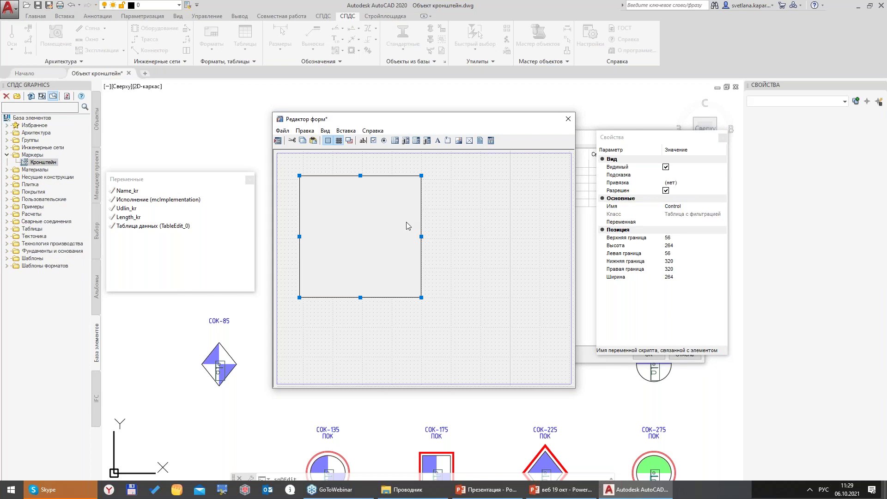
left_click(699, 222)
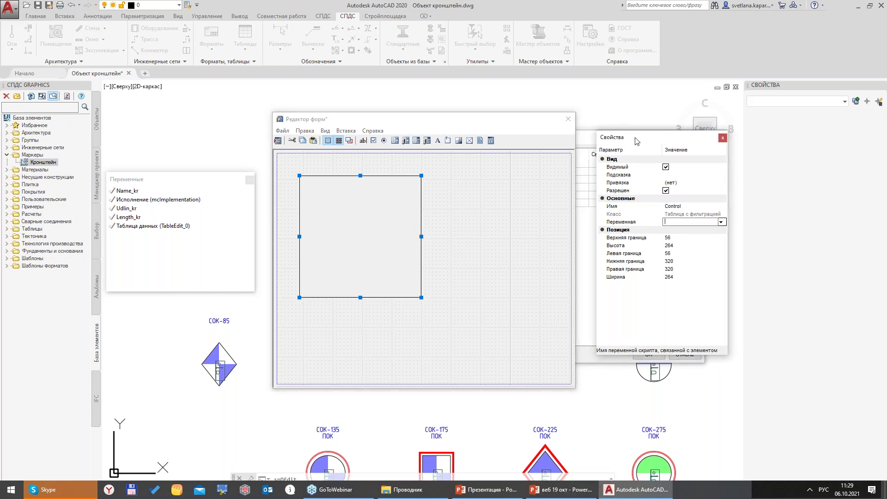
left_click_drag(637, 138, 488, 181)
left_click_drag(211, 178, 296, 289)
left_click(326, 130)
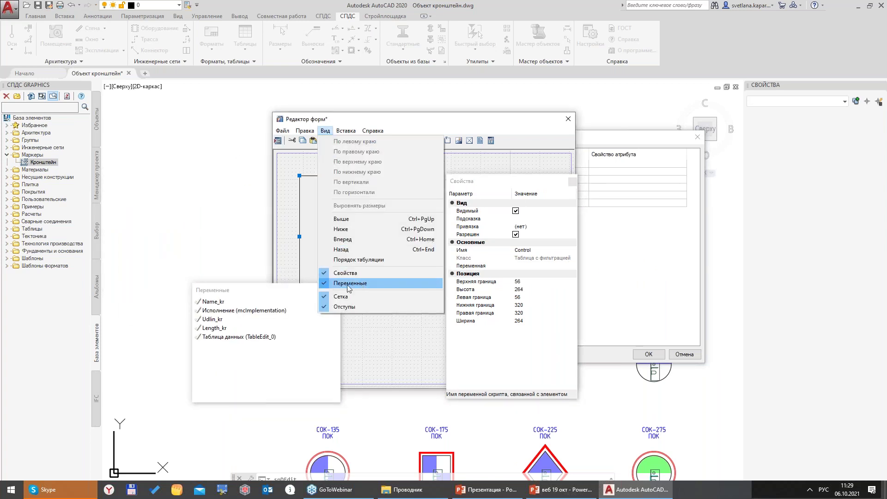
left_click(245, 341)
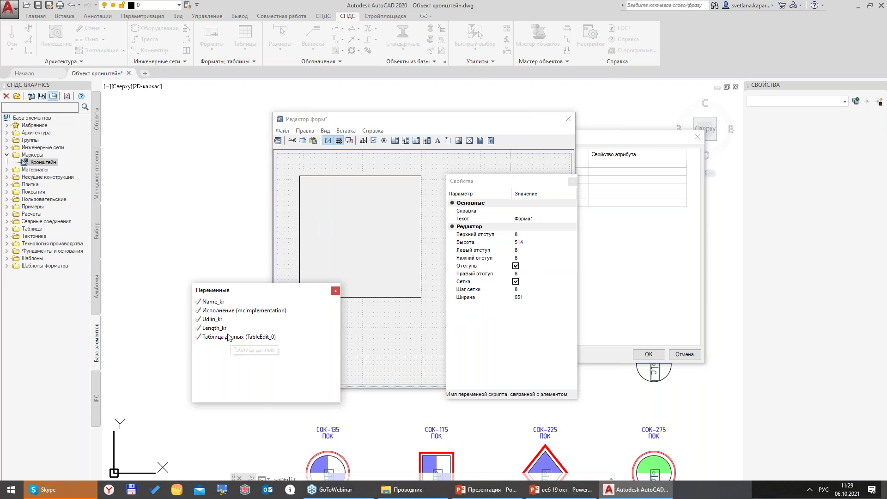
left_click_drag(245, 293, 249, 285)
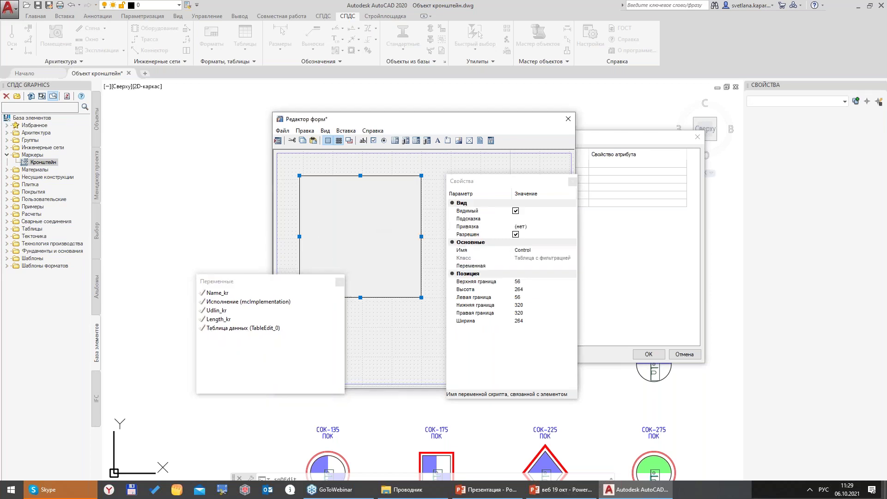
left_click(566, 265)
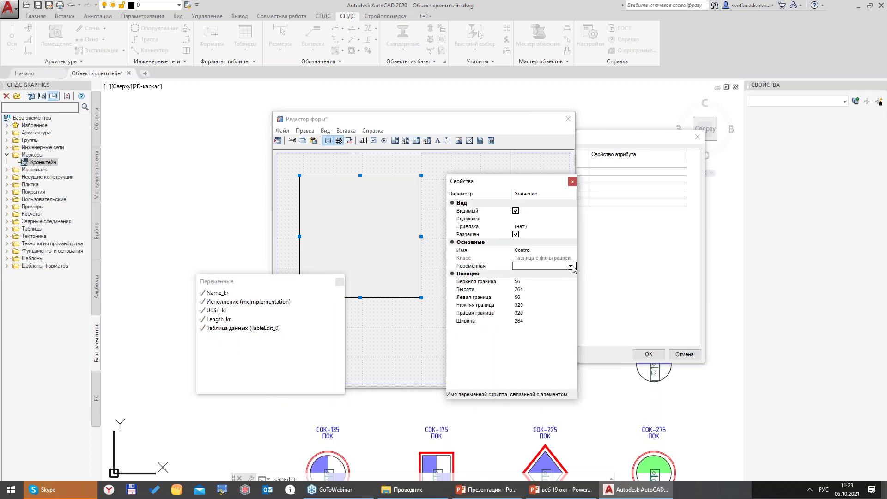
left_click(572, 267)
left_click(534, 295)
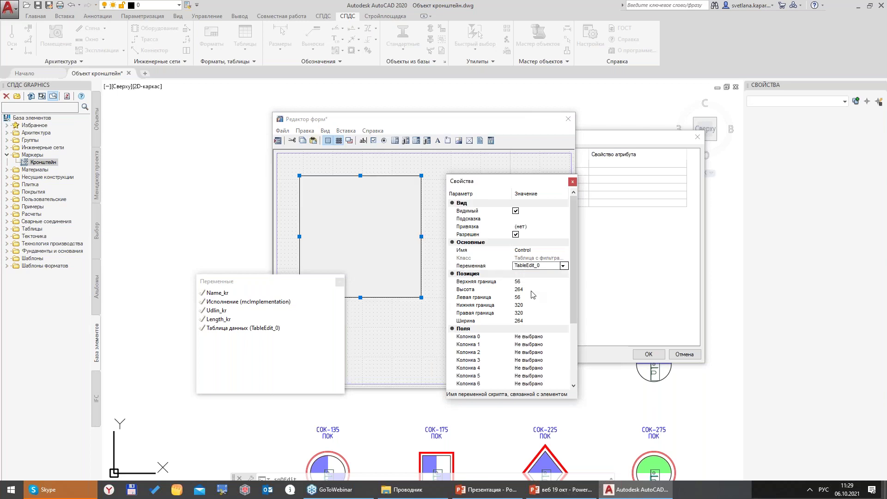
- Assign the filtered-table control's columns: Колонка 0 to Name_kr, Колонка 1 to Length_kr and Колонка 2 to Udlin_kr
left_click(366, 318)
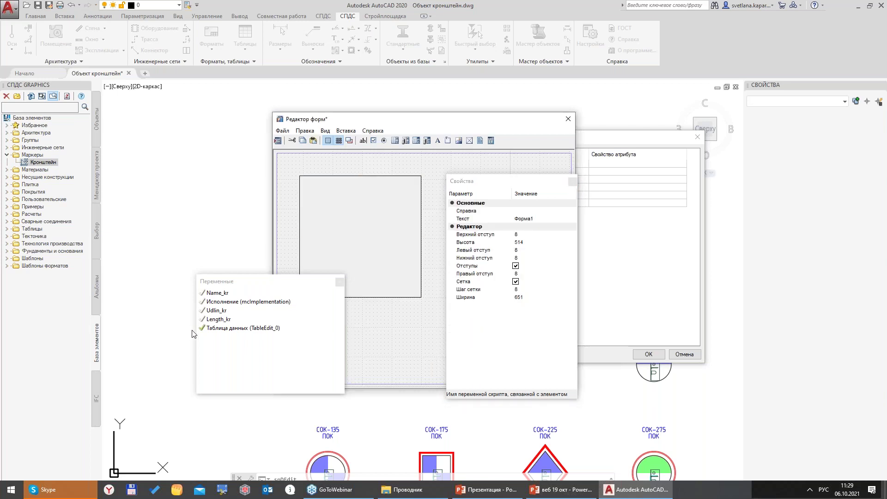
left_click(393, 297)
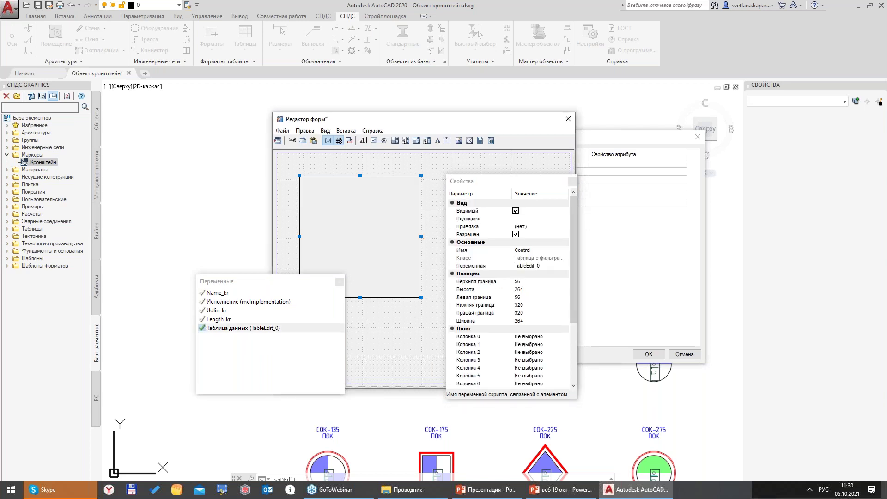
left_click_drag(509, 180, 594, 114)
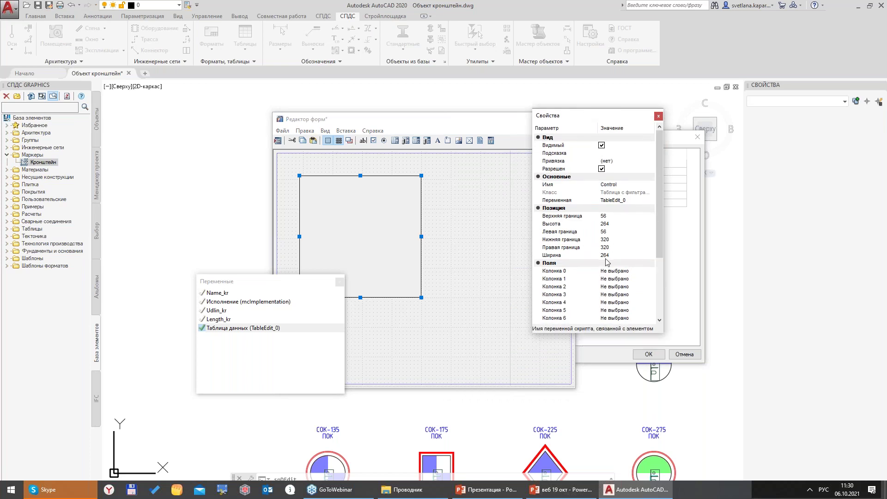
left_click(631, 273)
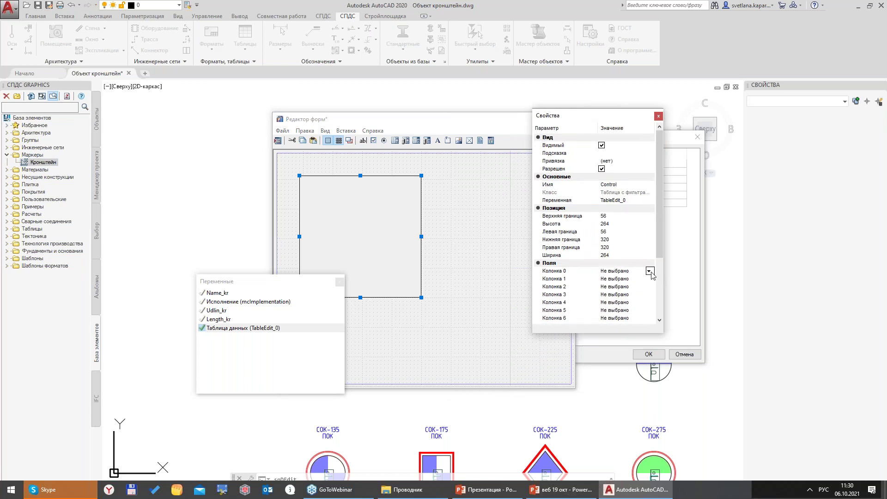
left_click(649, 271)
left_click(631, 281)
left_click(631, 279)
left_click(649, 279)
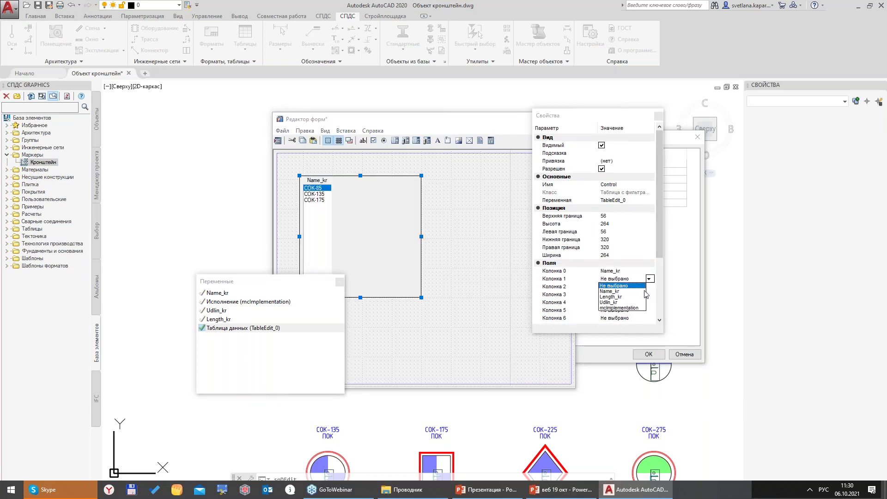
left_click(615, 296)
left_click(640, 287)
left_click(649, 287)
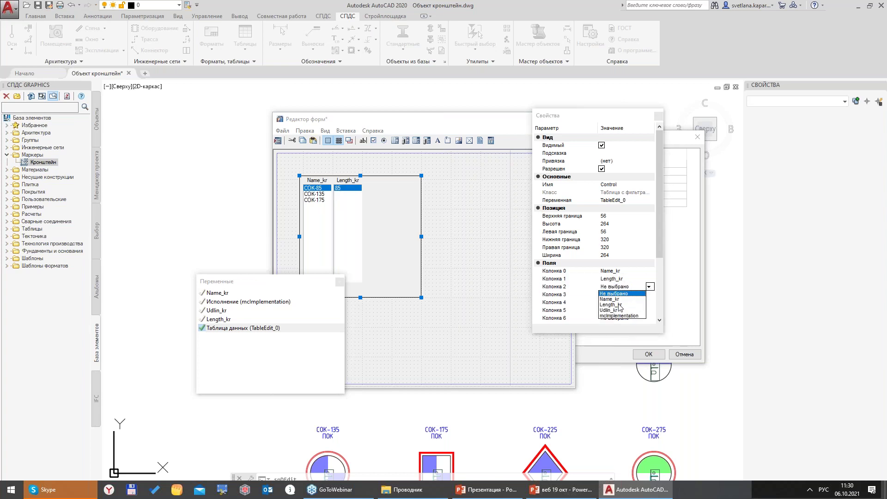
left_click(614, 310)
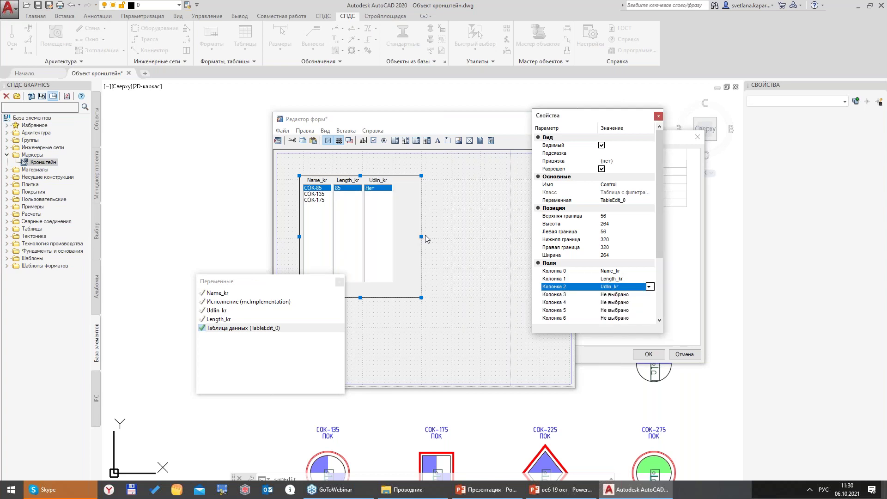
- Resize the filtered-table control to about 216 wide by 192 high, moving the variables window clear of it
left_click_drag(422, 237, 399, 237)
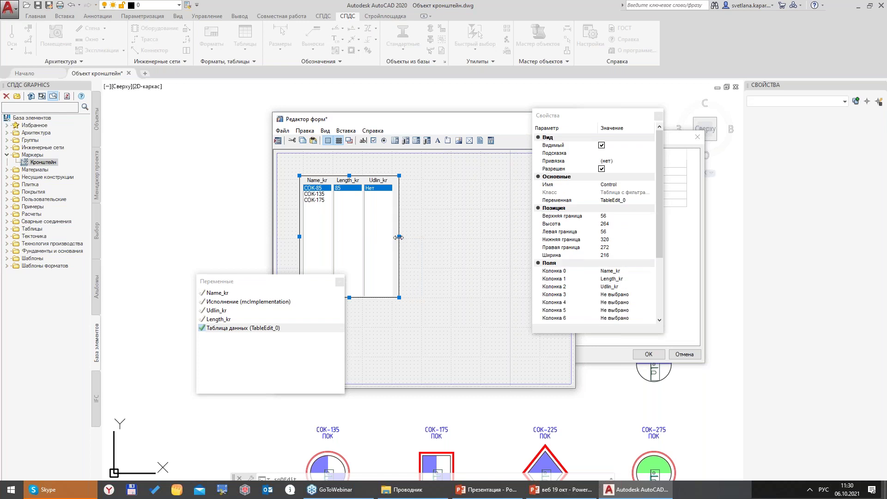
left_click_drag(350, 298, 352, 235)
left_click_drag(293, 279, 322, 287)
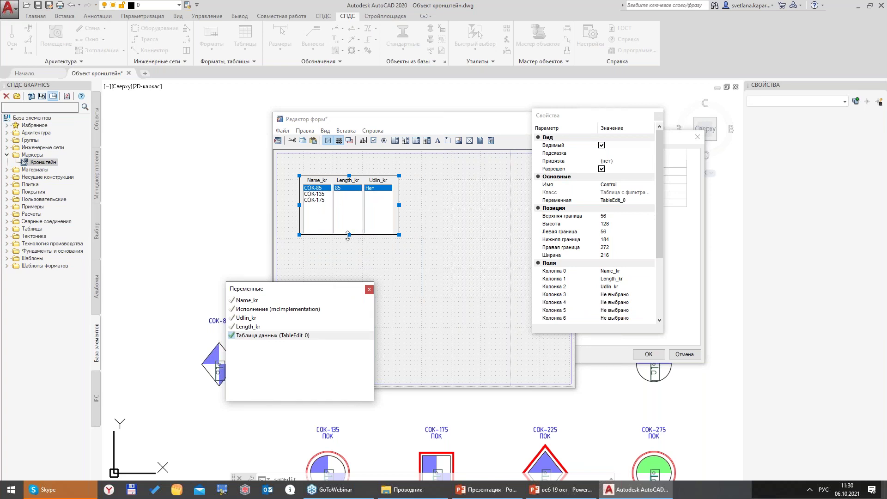
left_click_drag(349, 235, 360, 262)
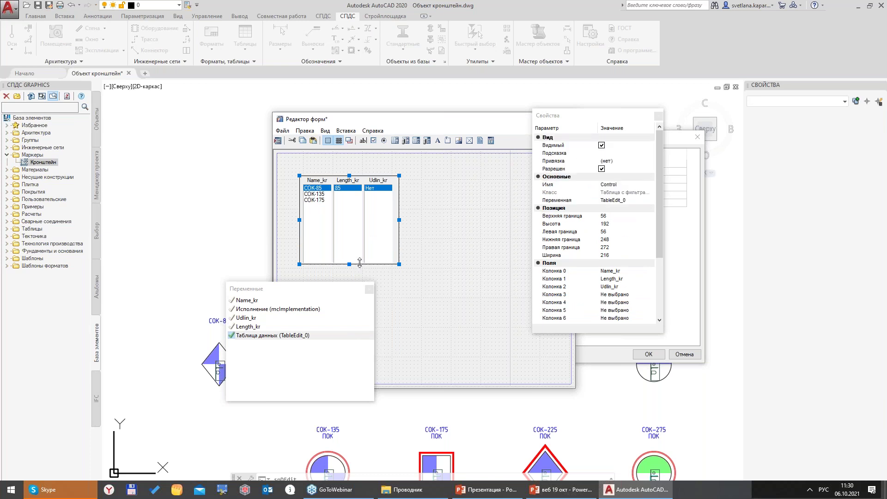
- Place a text control about 208 by 16 above the table and shift the table to about 48 left, 64 top
left_click(438, 141)
left_click(300, 162)
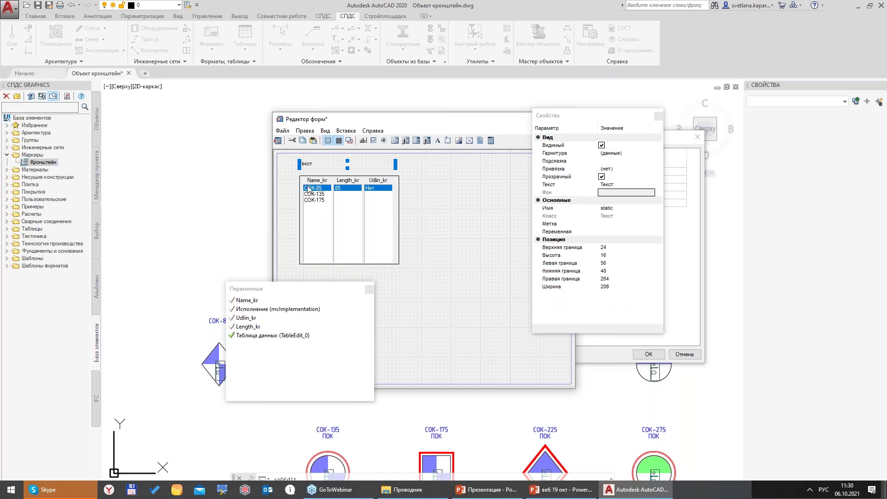
left_click_drag(326, 180, 330, 184)
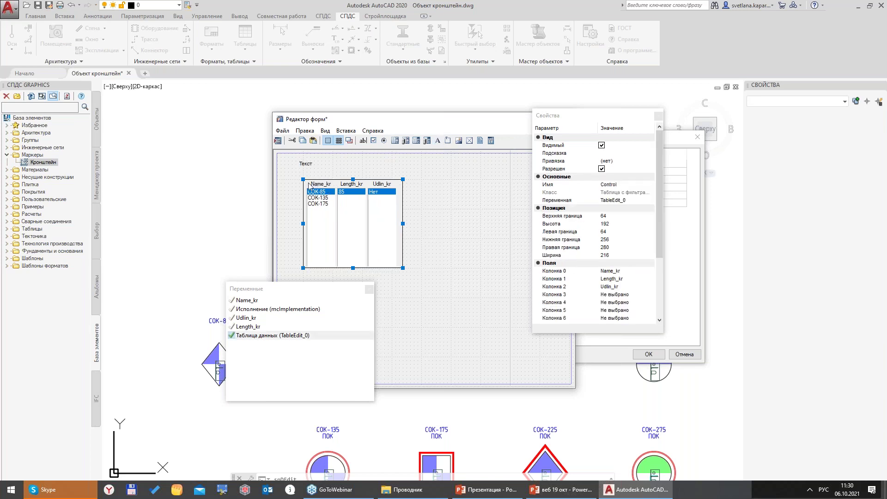
left_click_drag(320, 188, 317, 189)
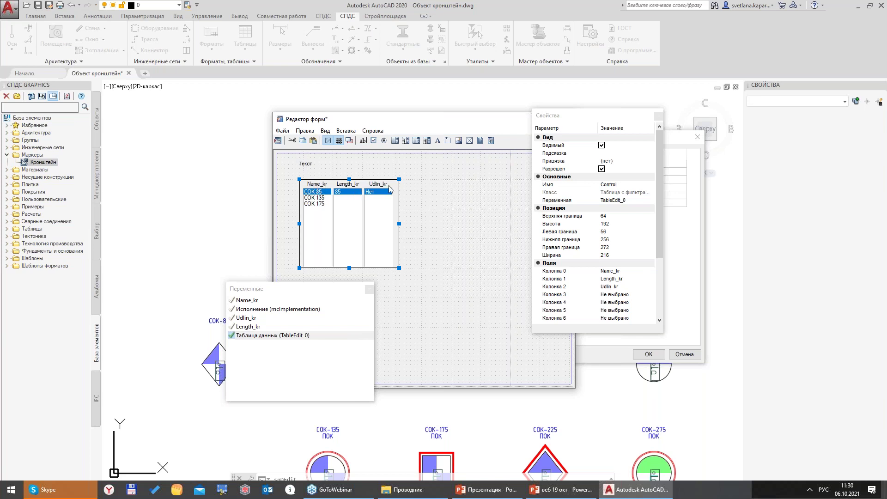
left_click_drag(387, 189, 383, 189)
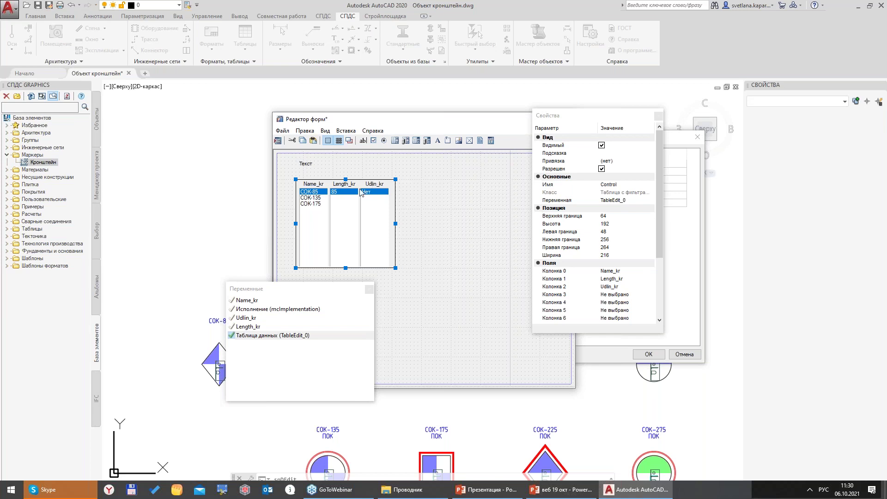
- Set the text control's caption to Здесь выбираем and position it at about 64 left, 32 top above the table
left_click(309, 163)
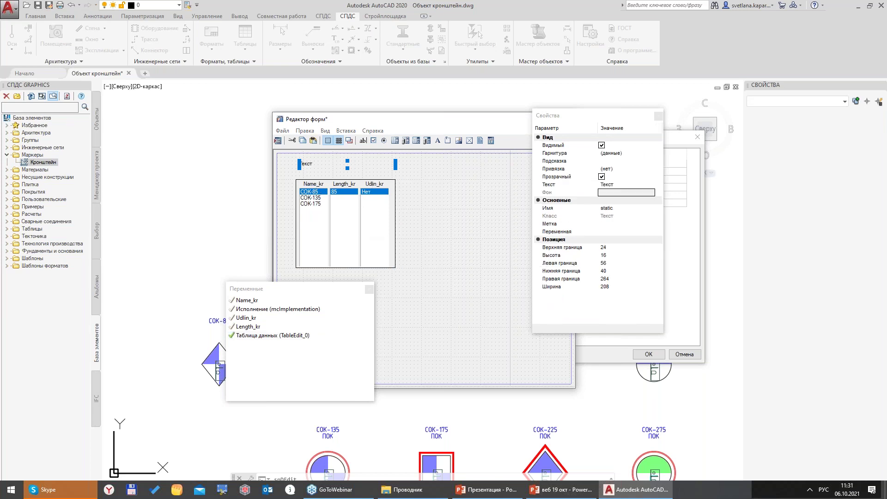
left_click(612, 190)
left_click(610, 184)
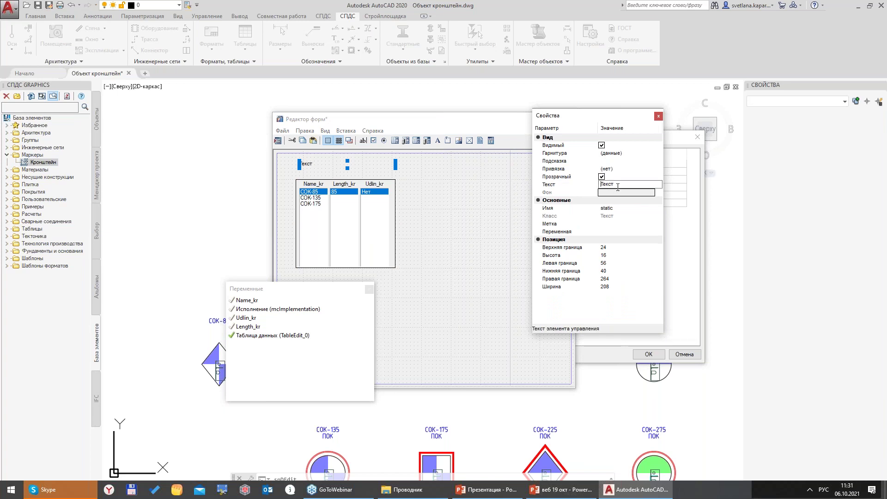
type("Здесь выбираем")
left_click(570, 192)
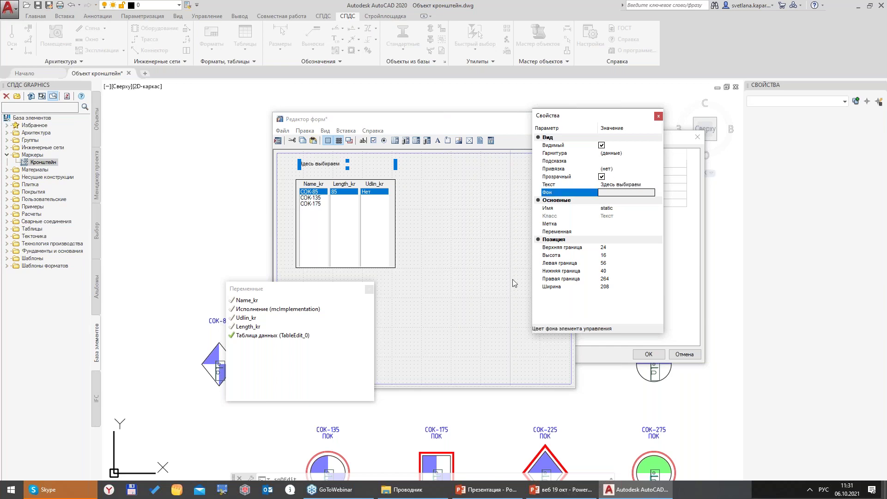
left_click(397, 170)
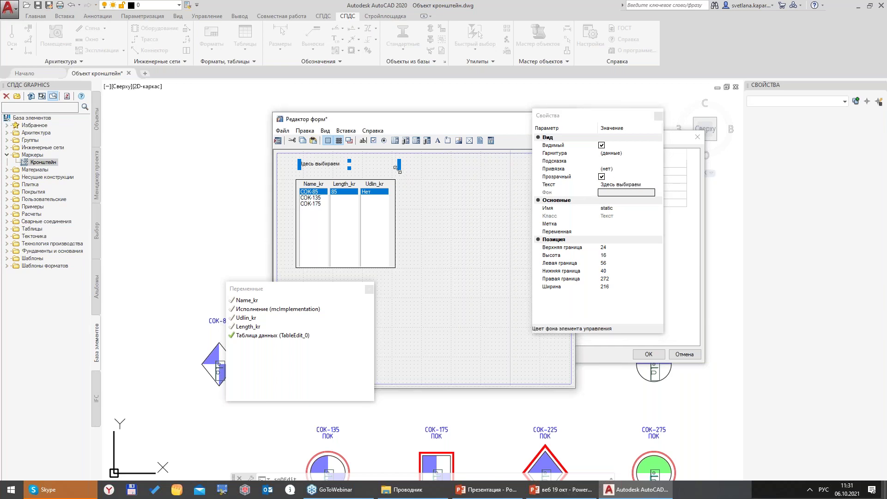
left_click_drag(340, 167, 344, 171)
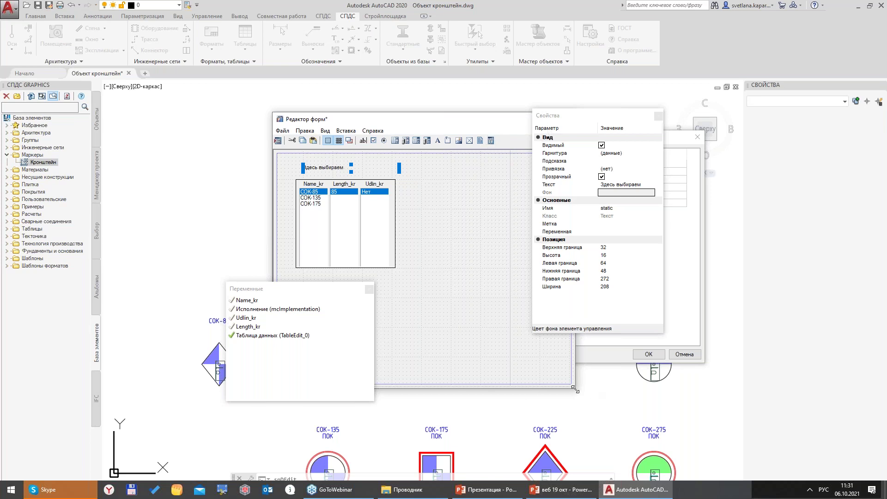
- Shrink the form to about 432 by 304 around its controls and move the variables window off the form editor
left_click_drag(575, 388, 472, 316)
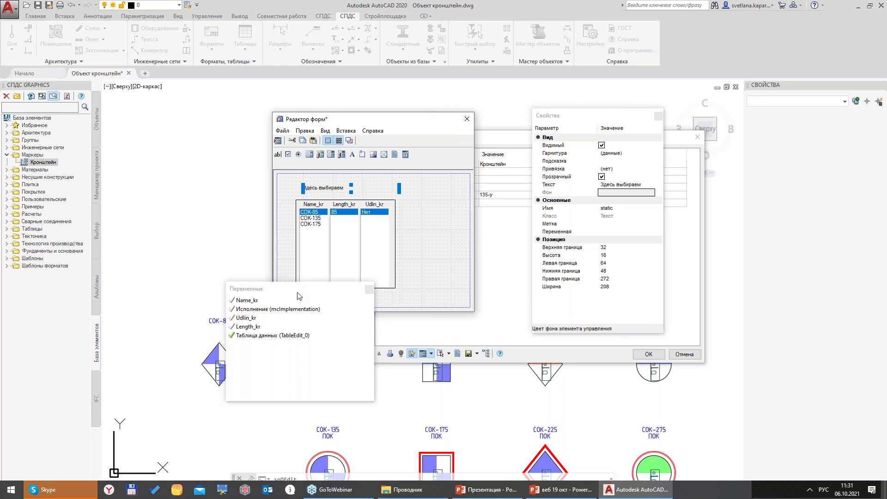
left_click_drag(301, 289, 161, 195)
left_click(418, 253)
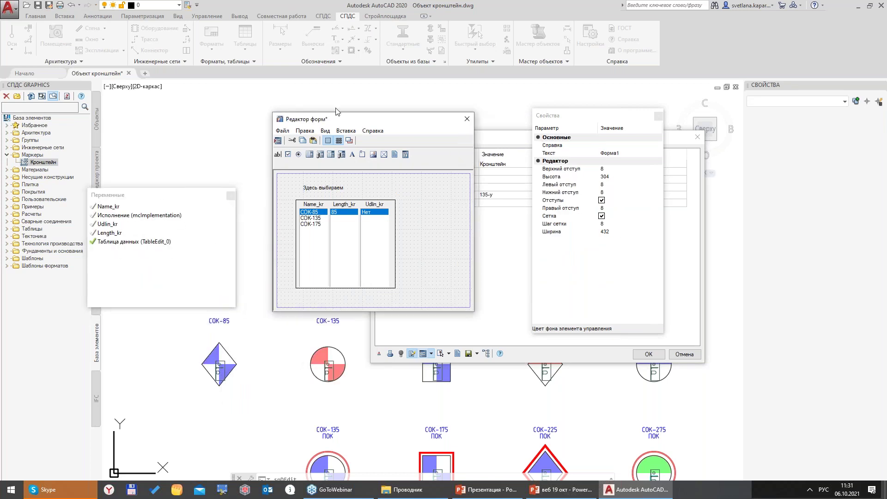
- Run the form in test mode, try the СОК-85, СОК-135 and СОК-175 rows, and accept the test form
left_click(282, 131)
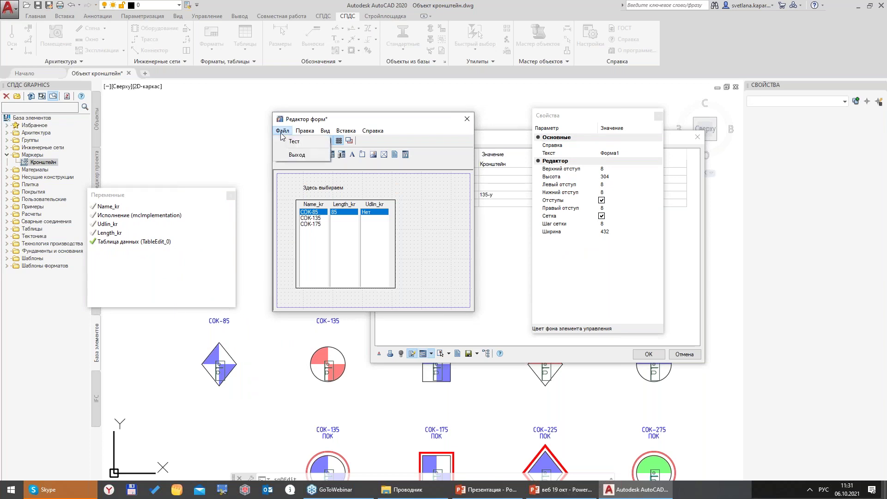
left_click(283, 142)
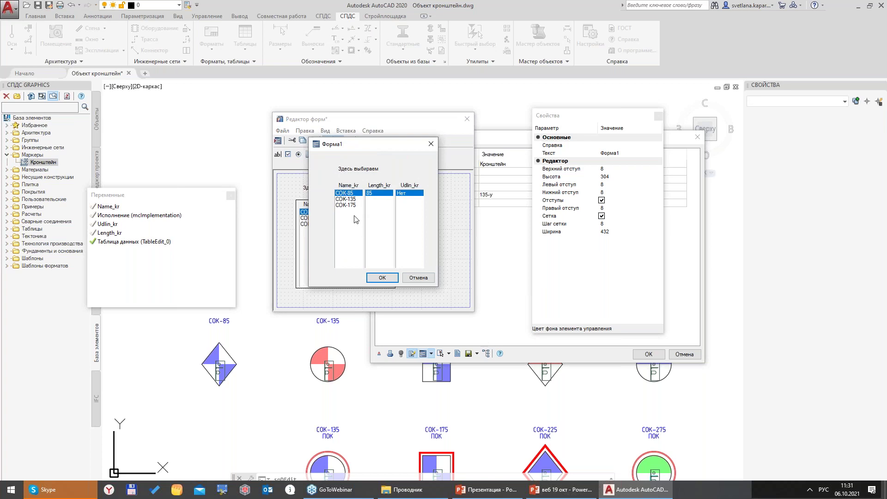
left_click(354, 200)
left_click(353, 194)
left_click(354, 199)
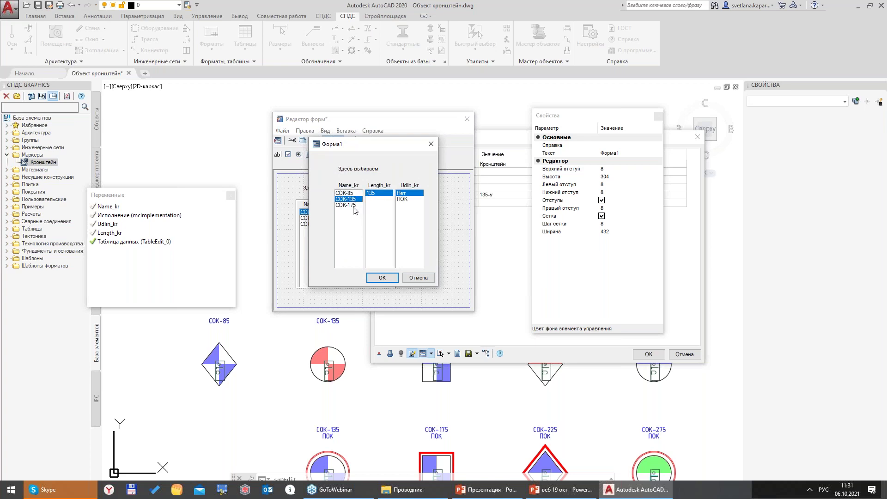
left_click(353, 206)
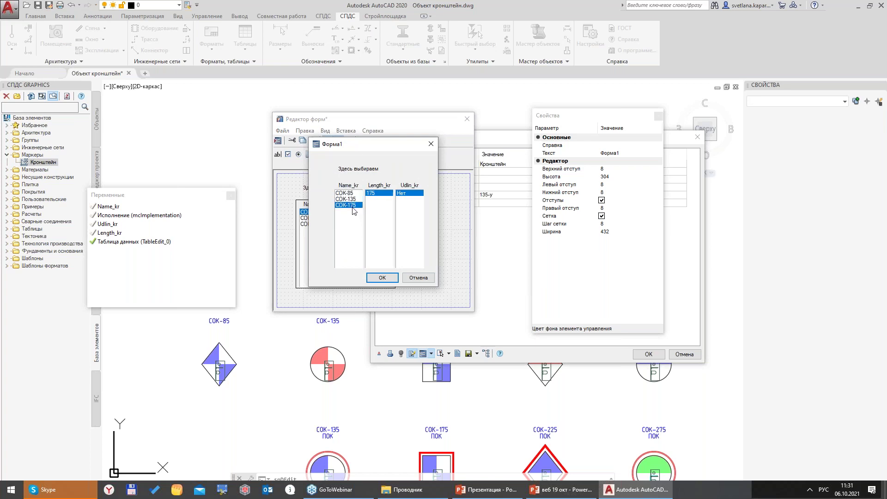
key("Up")
left_click(383, 278)
- Close the form editor, then save the Кронштейн marker to the database and update its instances, accepting the marker dialog
left_click(467, 119)
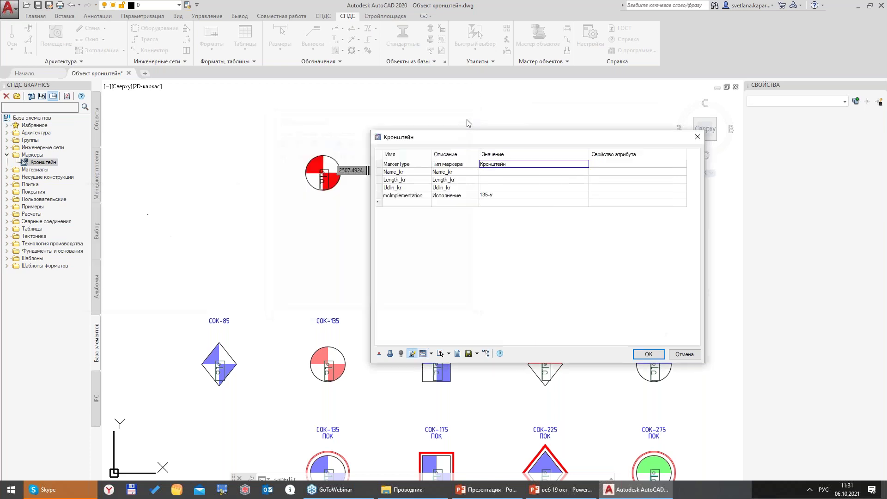
left_click(469, 354)
left_click(486, 354)
left_click_drag(518, 143, 439, 158)
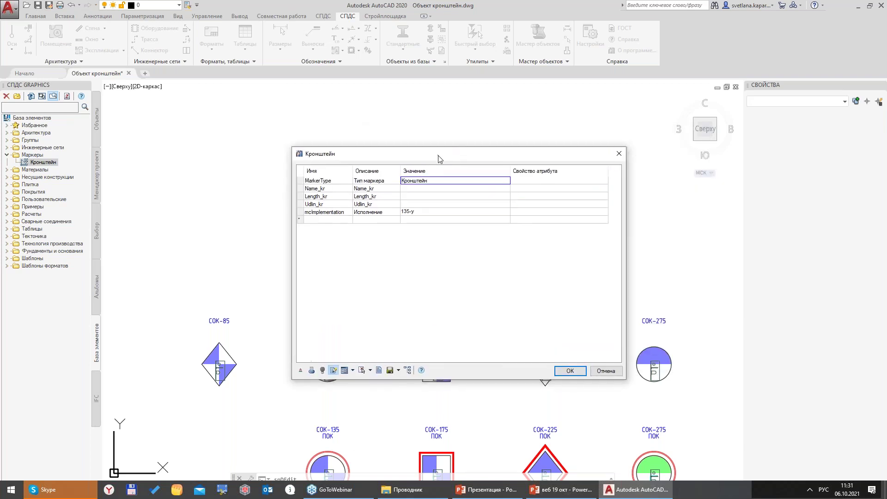
left_click(407, 371)
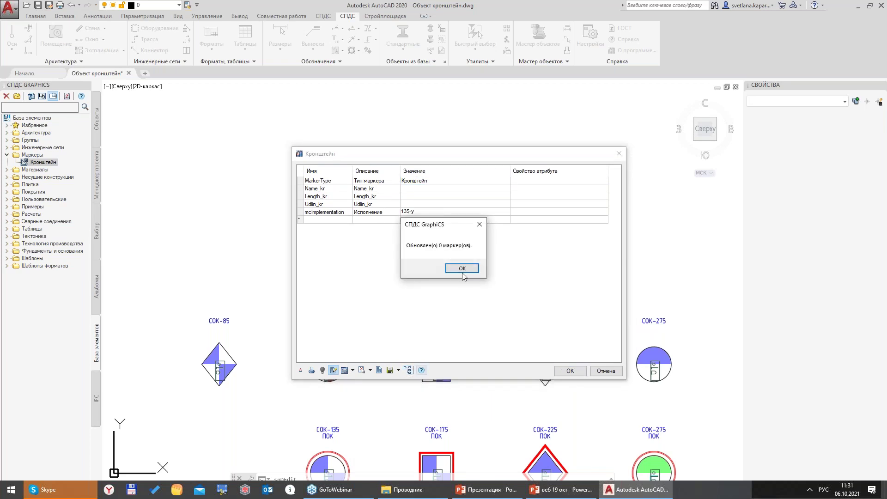
left_click(463, 273)
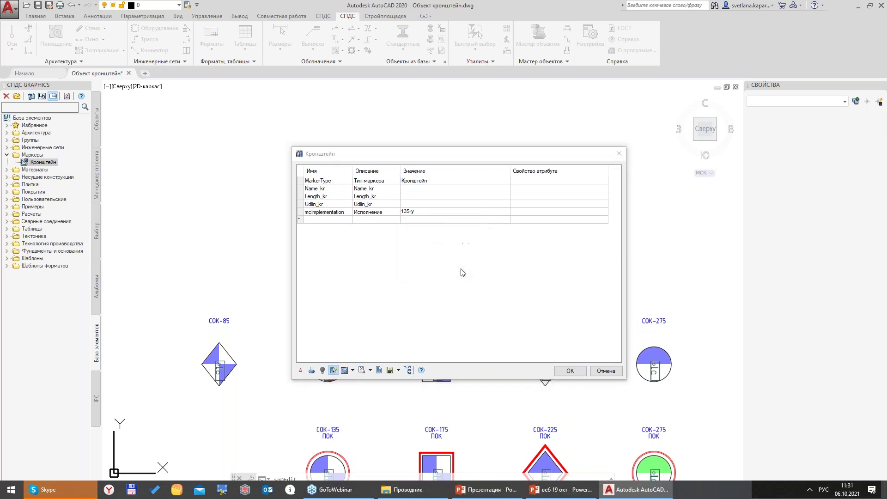
left_click(570, 372)
- Dismiss the message window, open the diamond bracket marker's selection form in the drawing and make its dialog smaller
scroll(395, 214, "up", 4)
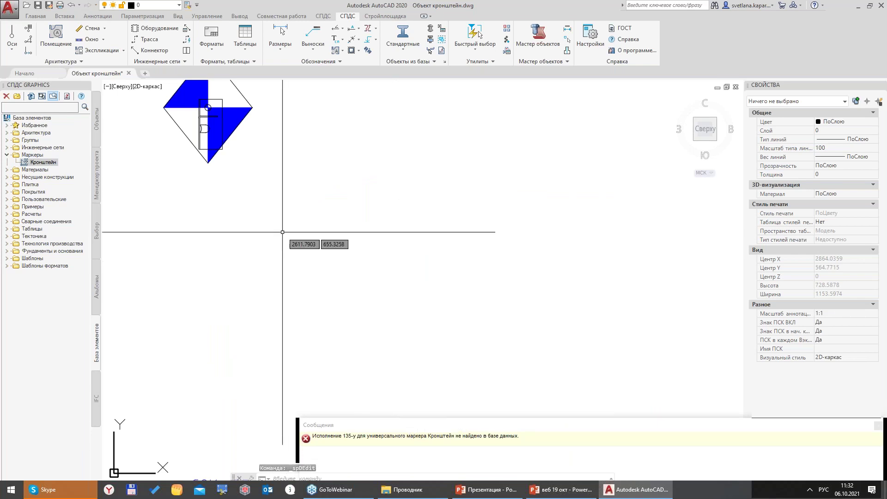
left_click_drag(361, 424, 501, 314)
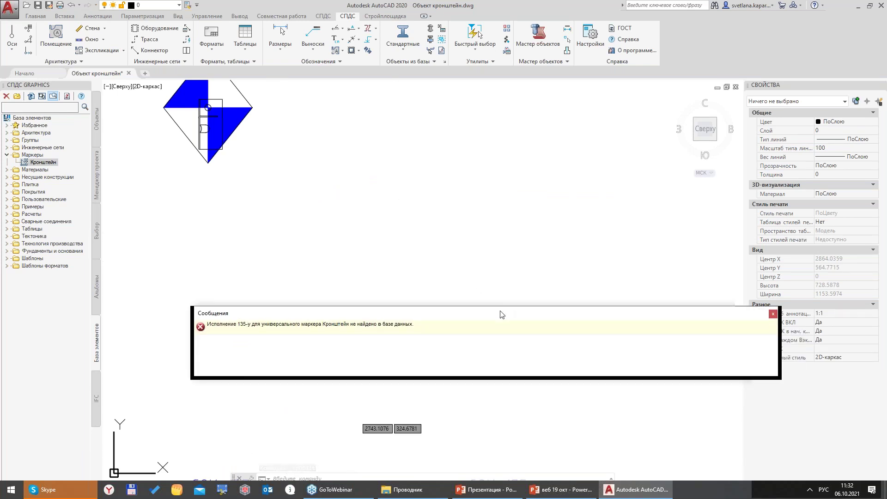
left_click(625, 320)
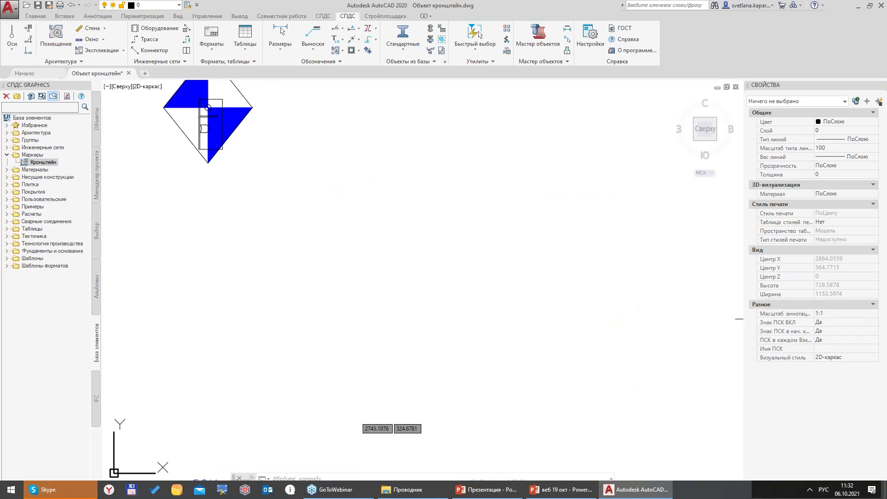
scroll(353, 198, "down", 5)
scroll(355, 214, "up", 4)
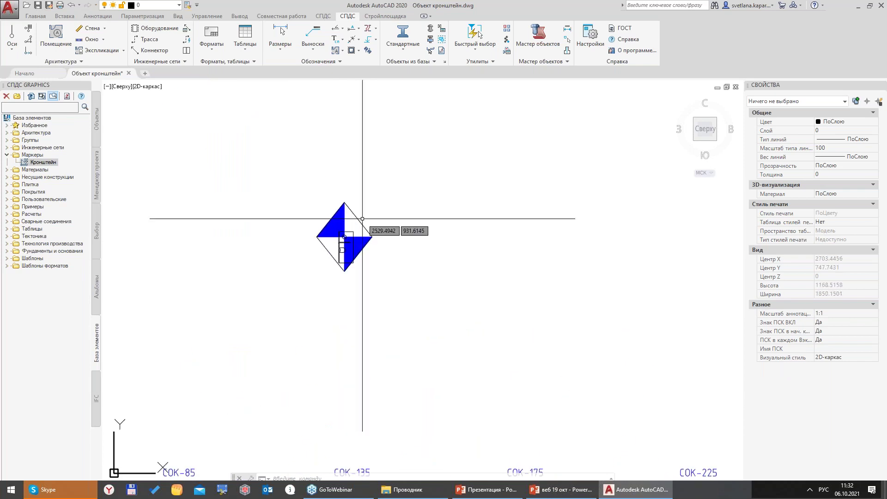
double_click(359, 221)
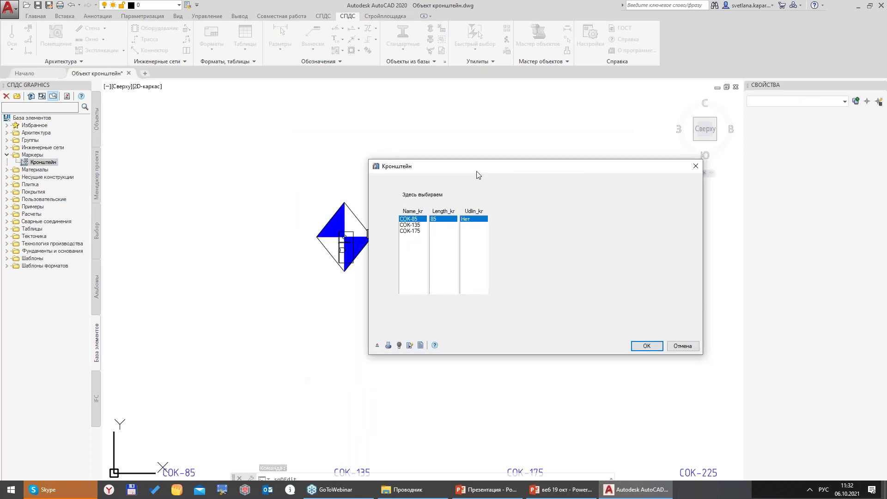
left_click_drag(701, 354, 623, 339)
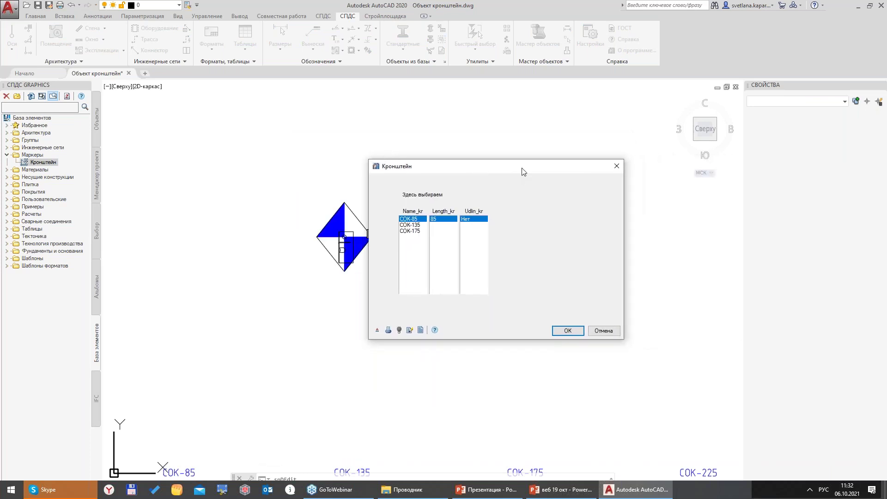
- Set the diamond bracket marker to СОК-135 with the ПОК extension in its selection form and accept the form
left_click_drag(493, 173, 517, 183)
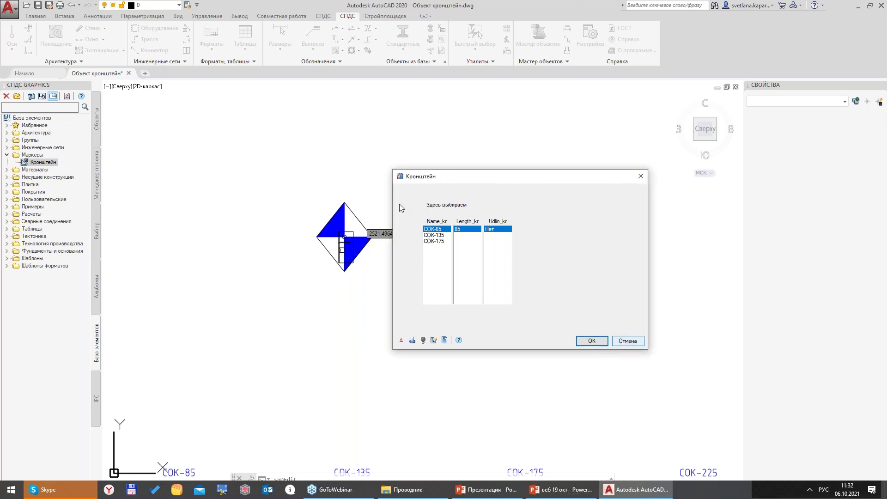
left_click(433, 235)
left_click(433, 241)
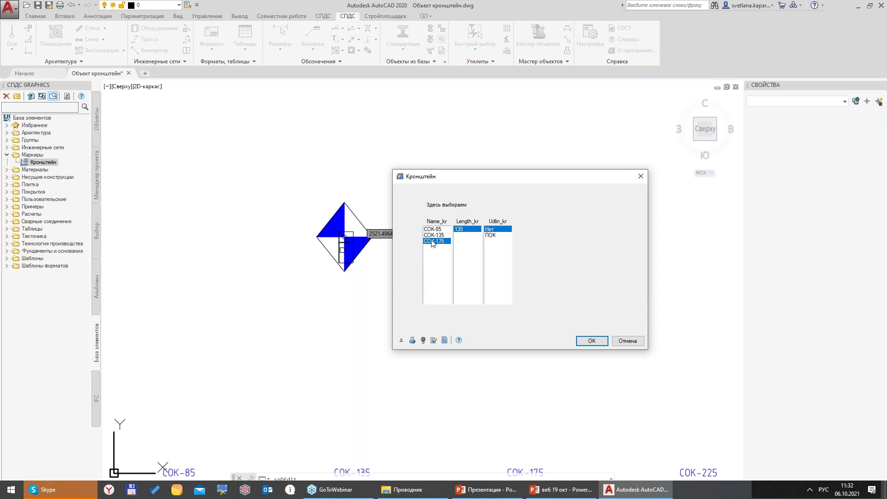
left_click(434, 235)
left_click(494, 235)
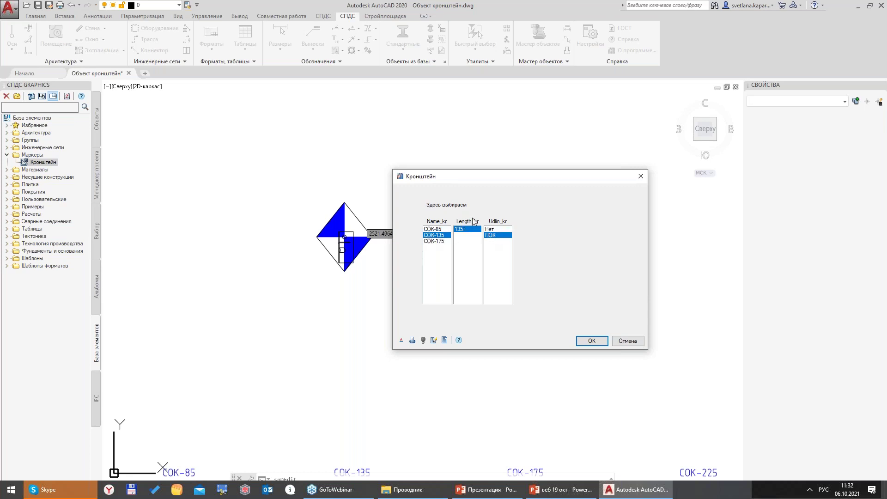
left_click(588, 341)
scroll(409, 235, "down", 5)
left_click(402, 254)
middle_click_drag(427, 271, 432, 222)
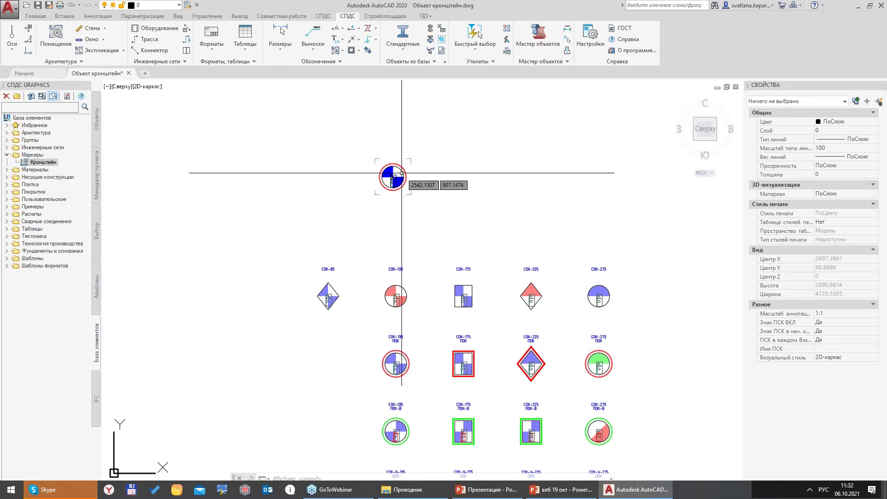
- Insert another Кронштейн marker from the database above the first one as СОК-135 with ПОК, and end the insertion
double_click(45, 162)
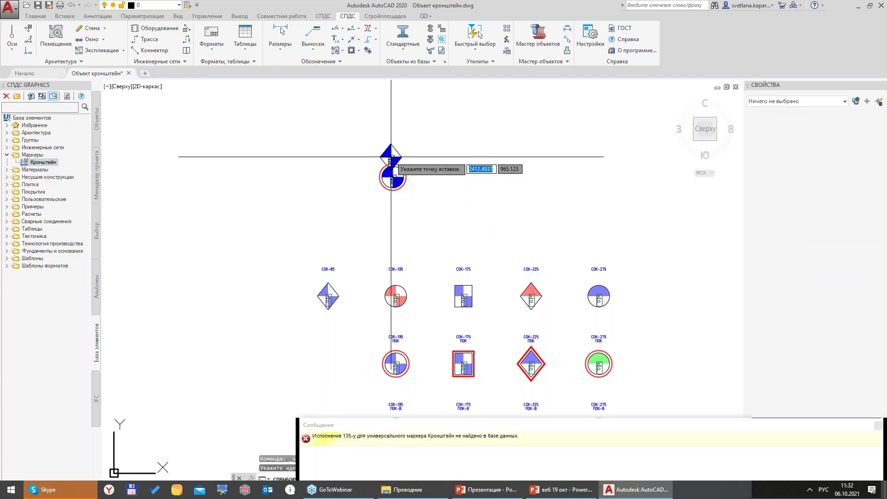
left_click(427, 121)
left_click(436, 241)
left_click(435, 235)
left_click(494, 235)
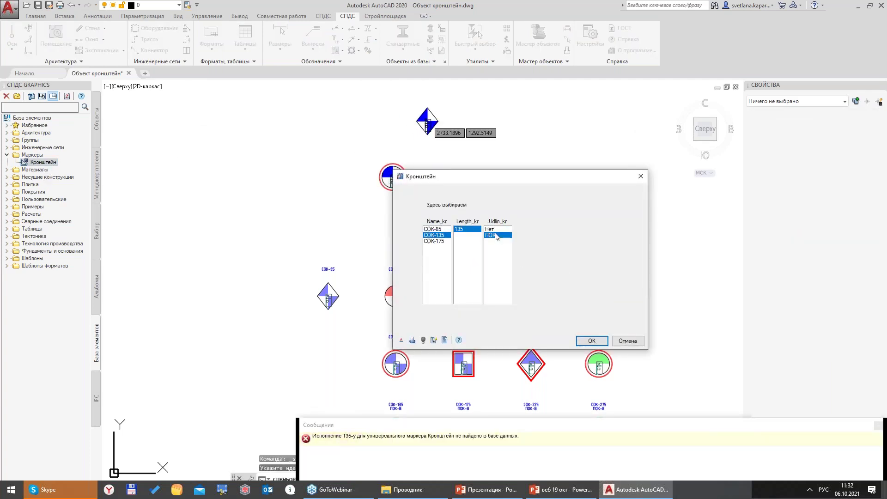
left_click(604, 343)
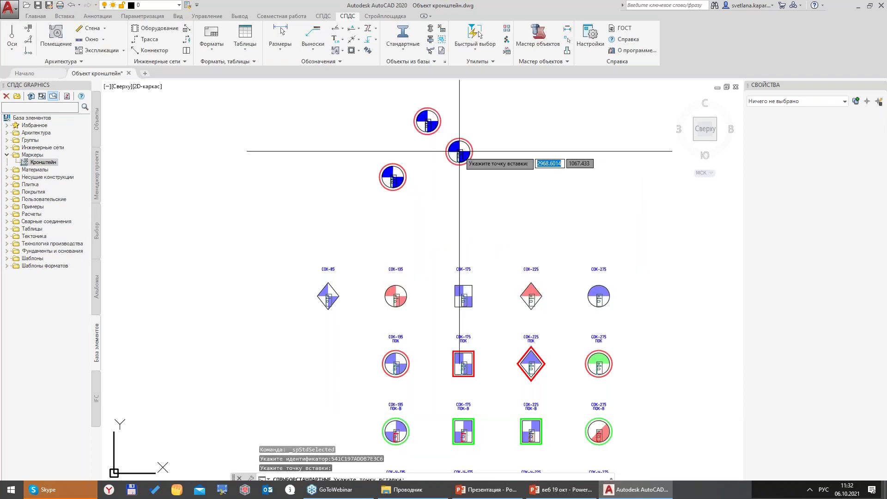
left_click(427, 123)
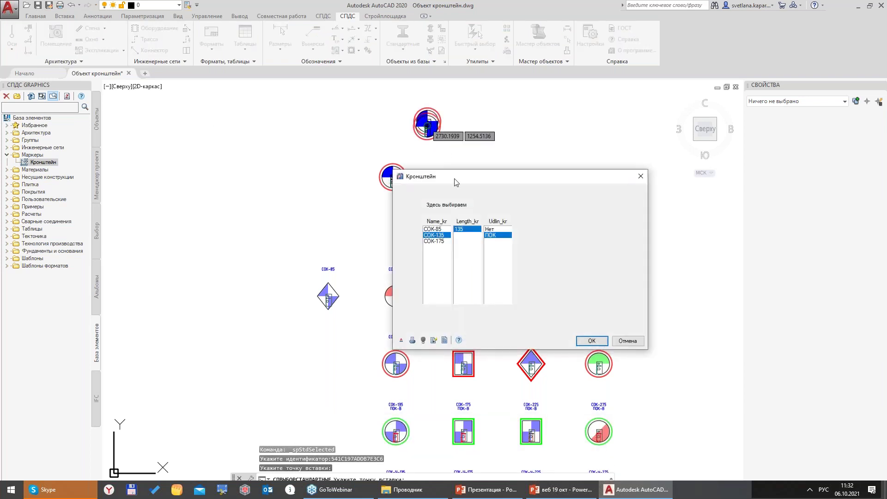
key("Escape")
- Copy the two red-ringed circle markers and paste them to the left of the originals
left_click(425, 187)
left_click(366, 99)
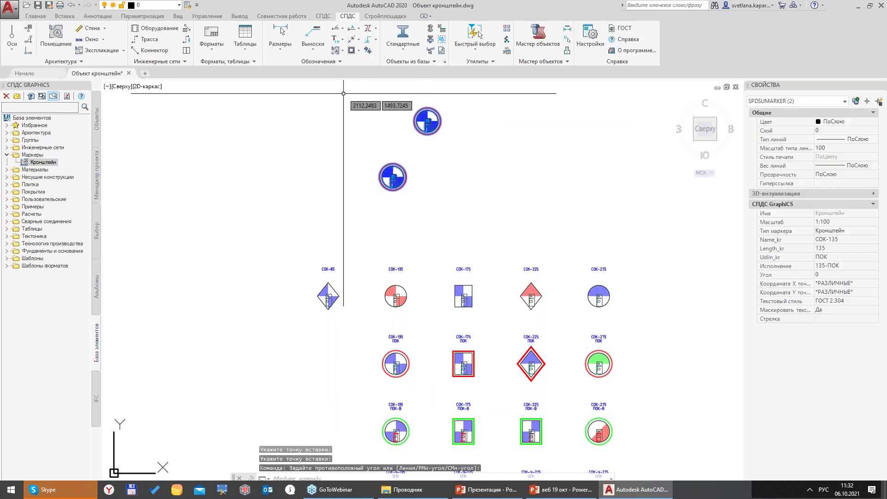
key("ctrl+v")
left_click(251, 175)
key("Escape")
- Change both pasted markers to СОК-175 with Нет for the extension, and switch the lower one to СОК-85
double_click(393, 177)
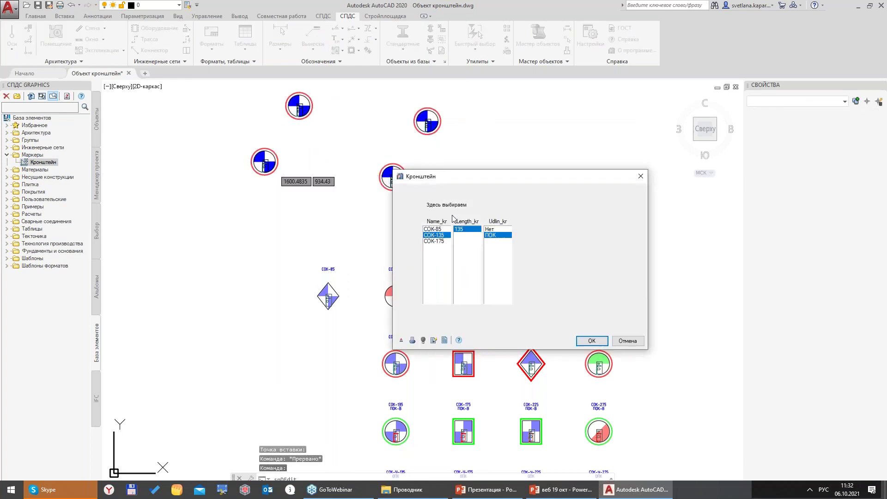
left_click(437, 241)
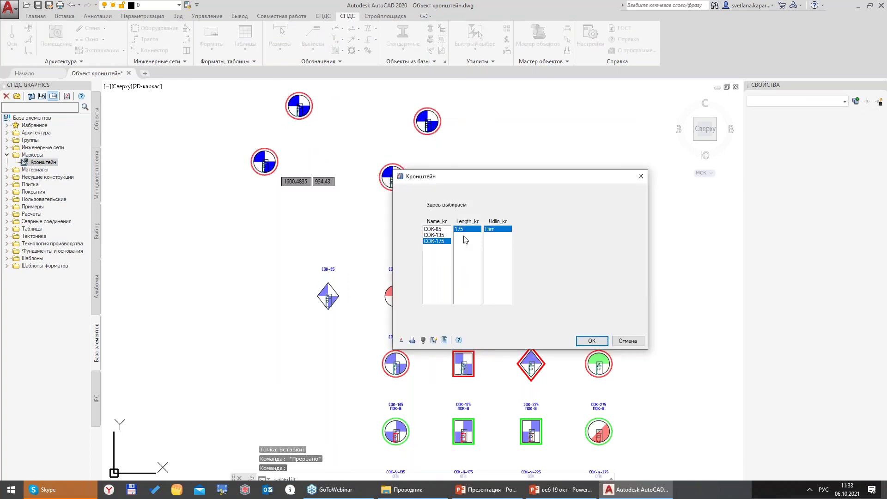
left_click(592, 341)
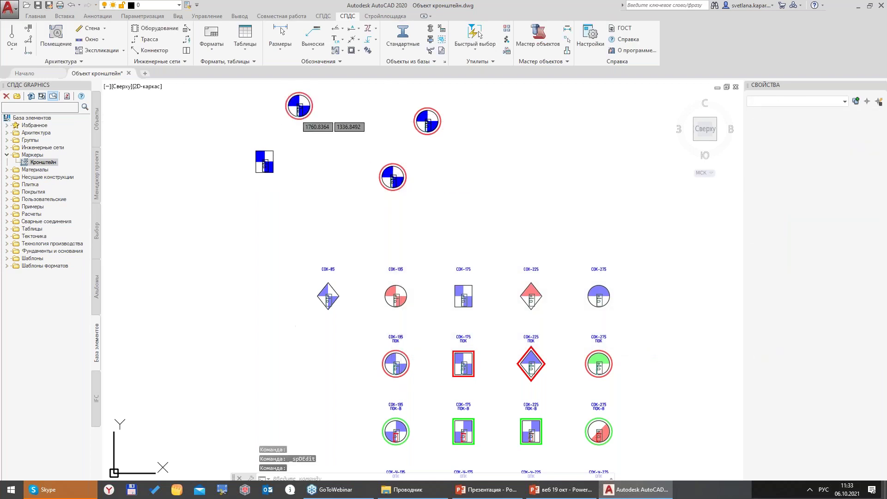
double_click(393, 177)
left_click(437, 241)
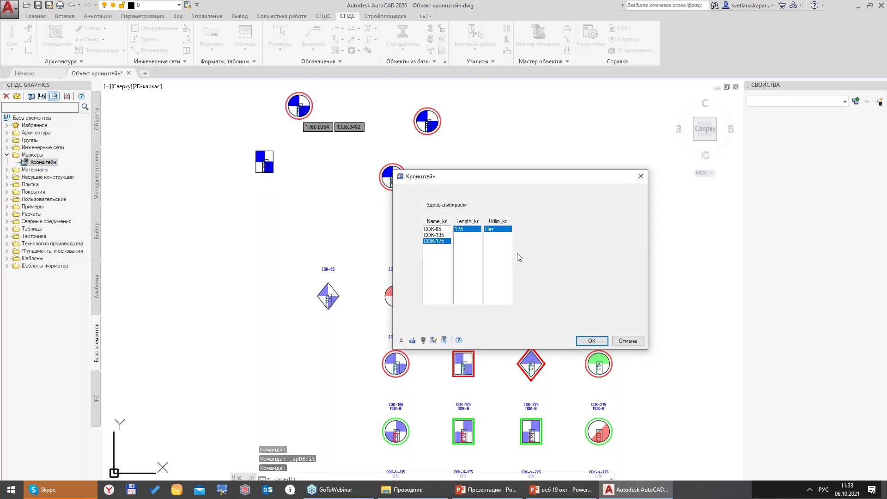
left_click(592, 341)
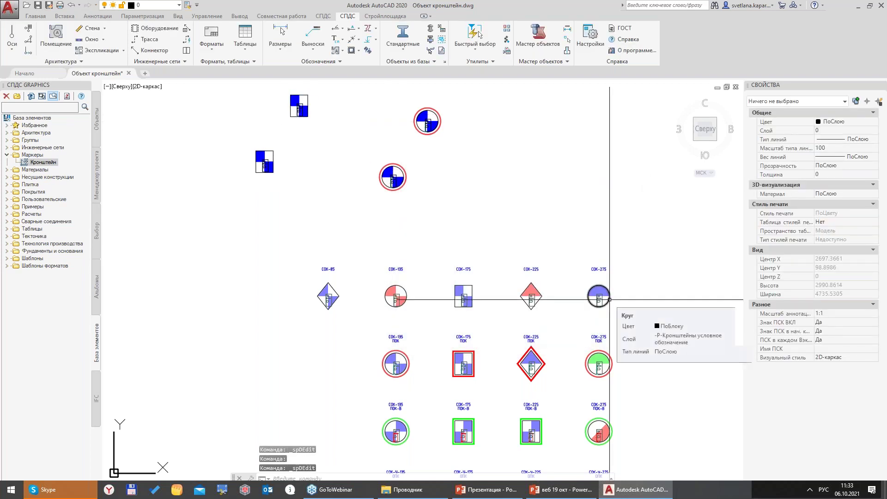
double_click(263, 162)
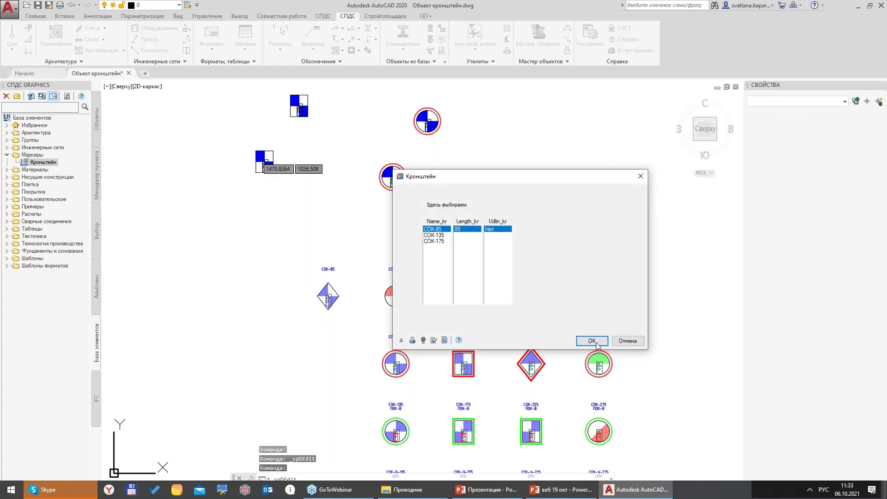
left_click(592, 340)
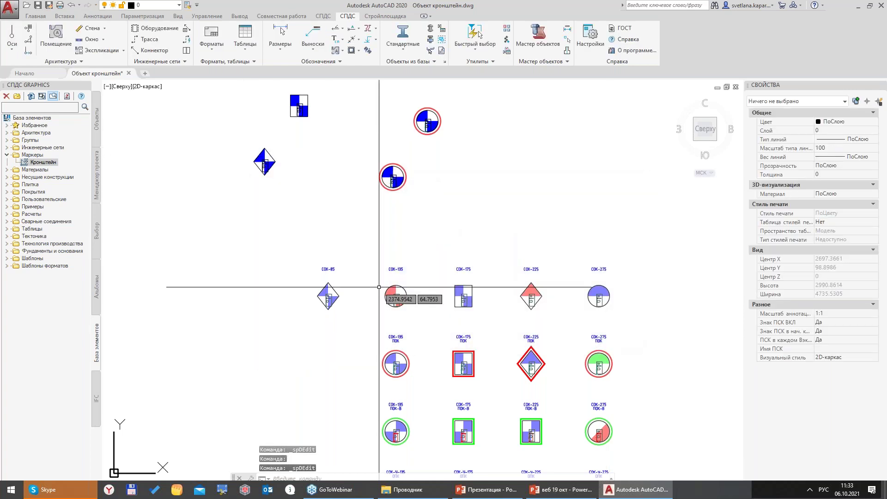
- Open the lower circle marker's selection form, move it clear of the marker and switch it to the attribute table
middle_click_drag(396, 297, 347, 317)
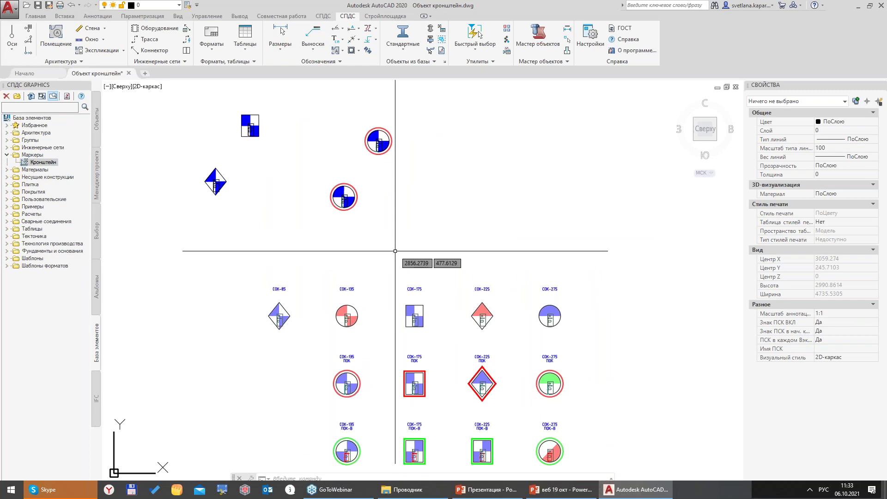
middle_click_drag(422, 408, 447, 380)
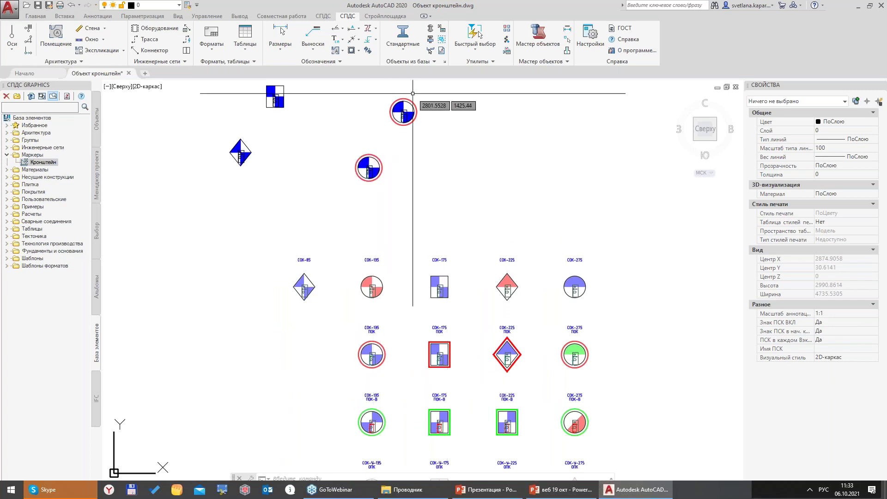
double_click(380, 164)
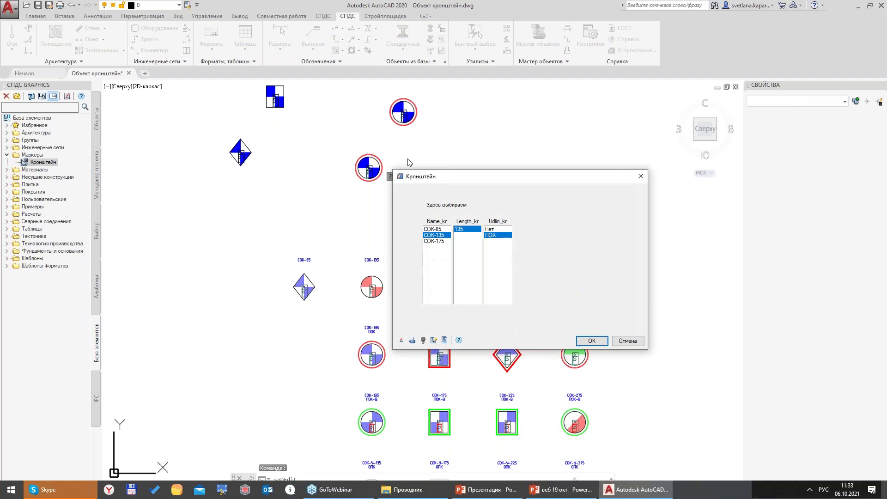
left_click_drag(455, 183, 488, 154)
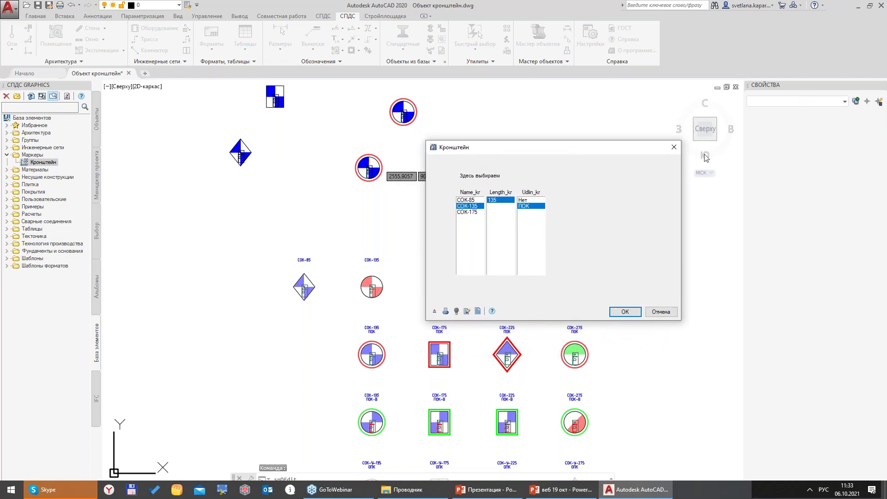
left_click(468, 312)
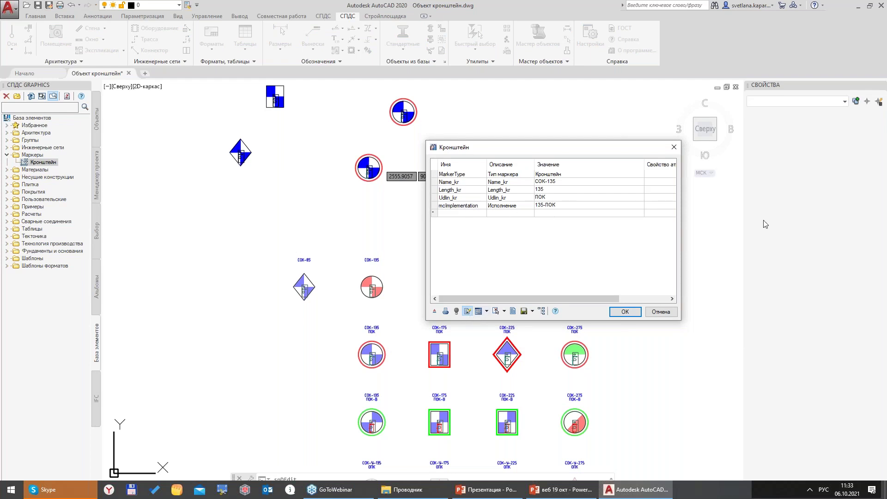
left_click(487, 311)
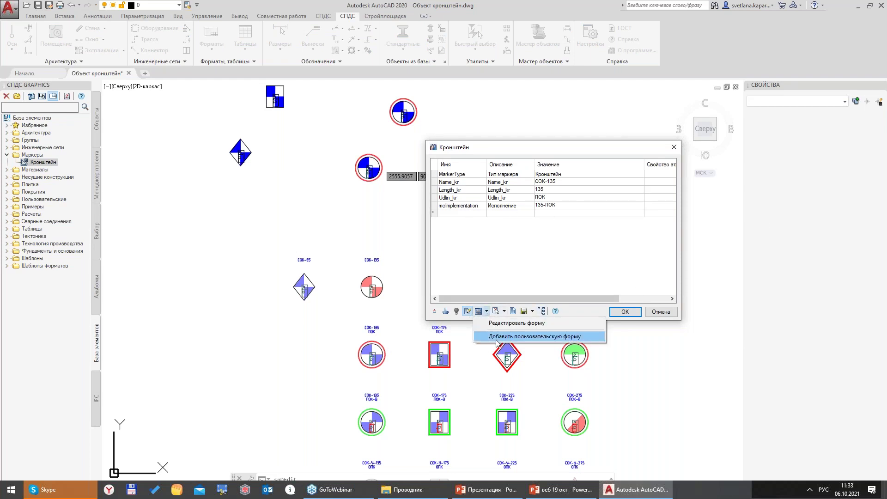
left_click(504, 322)
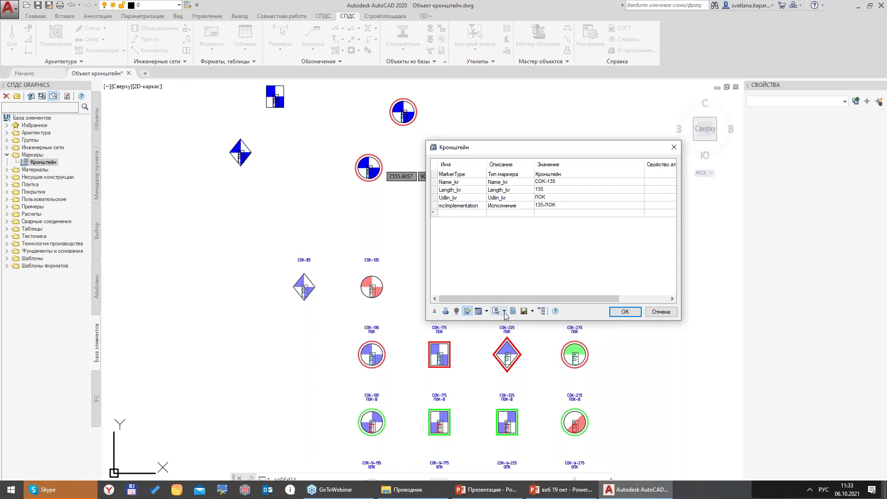
- Add a new implementation named 175-ПОК to the Кронштейн marker
left_click(504, 312)
mouse_move(525, 356)
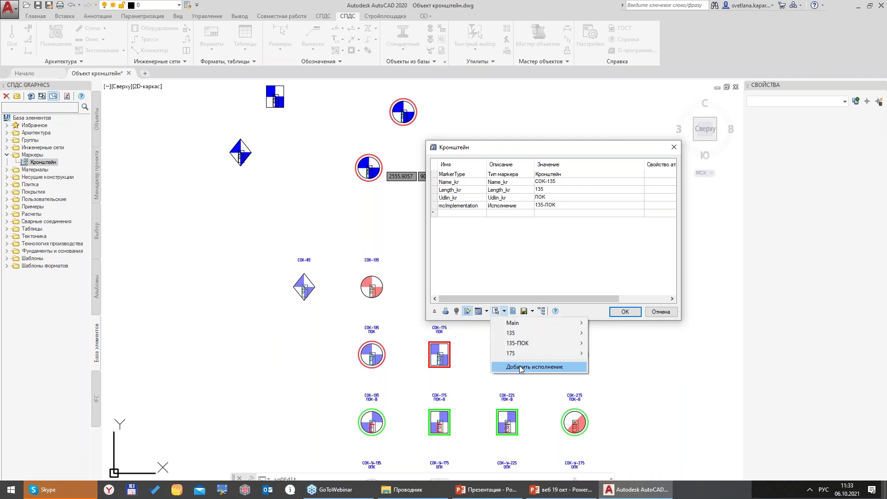
left_click(521, 367)
type("175")
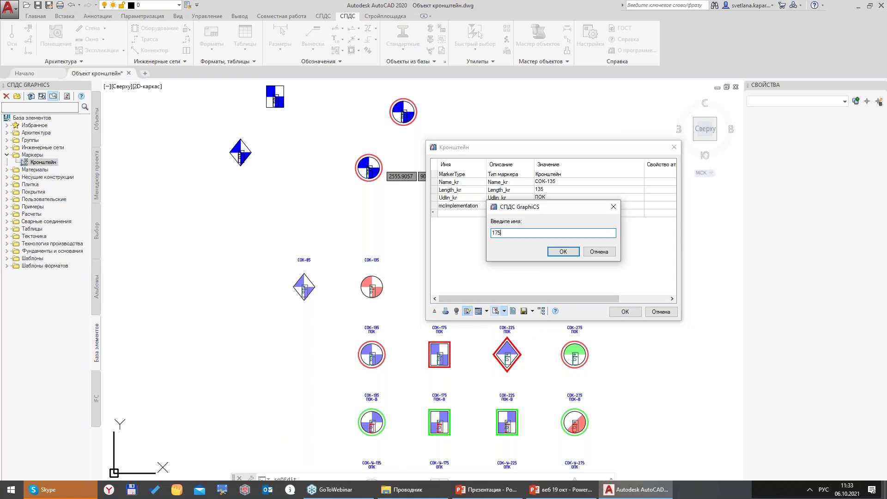
key("Return")
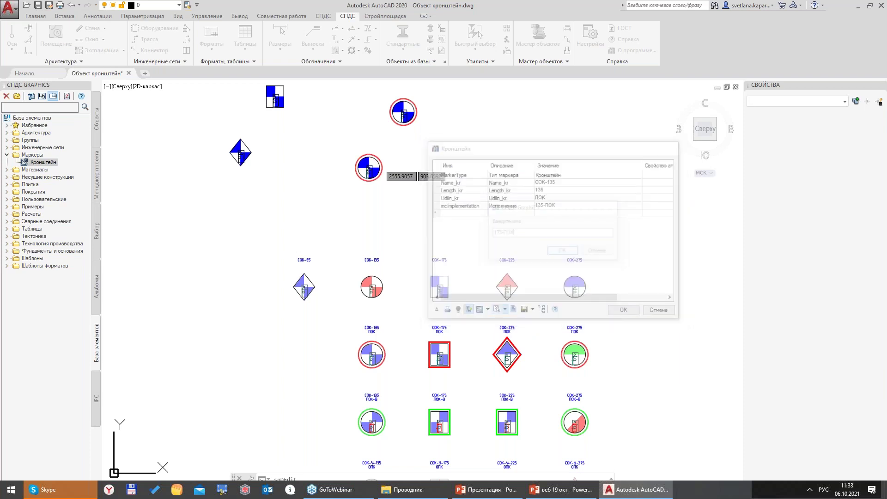
- Use the red-framed square СОК-175 ПОК symbol as the implementation's graphics, with the insertion point at the square's centre
left_click(536, 266)
scroll(497, 319, "up", 2)
left_click(383, 355)
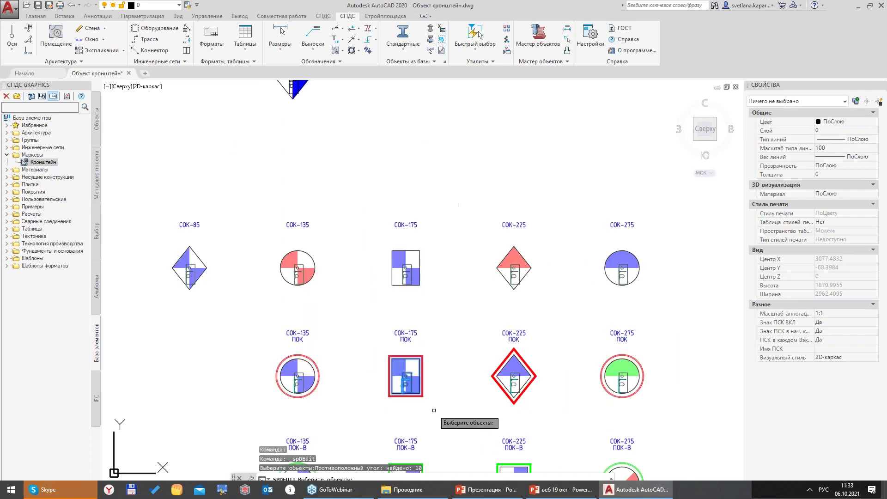
key("Return")
scroll(406, 393, "up", 2)
scroll(416, 363, "up", 3)
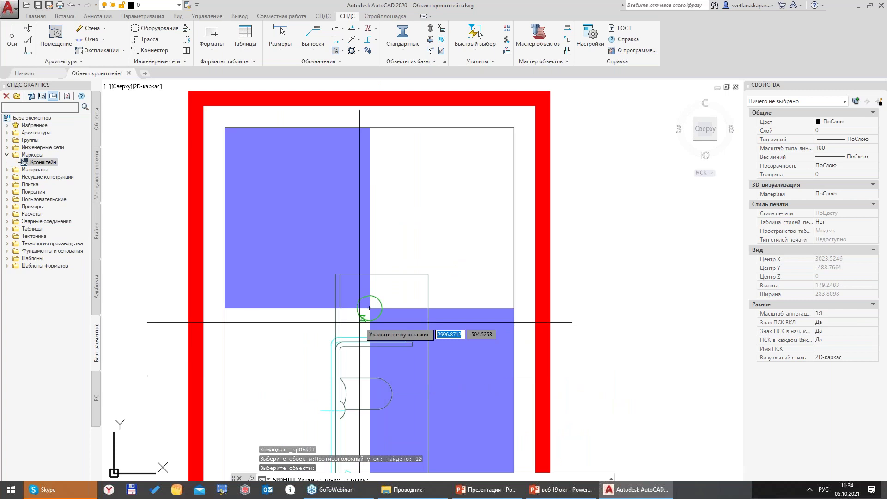
left_click(369, 308)
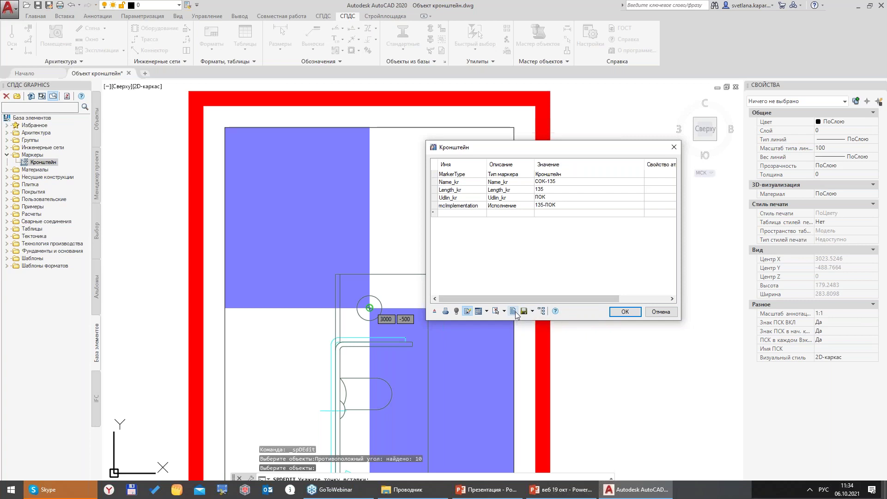
- Add a parameter table row with Name_kr СОК-175, Length_kr 175, Udlin_kr ПОК and implementation 175-ПОК
left_click(513, 311)
left_click(298, 322)
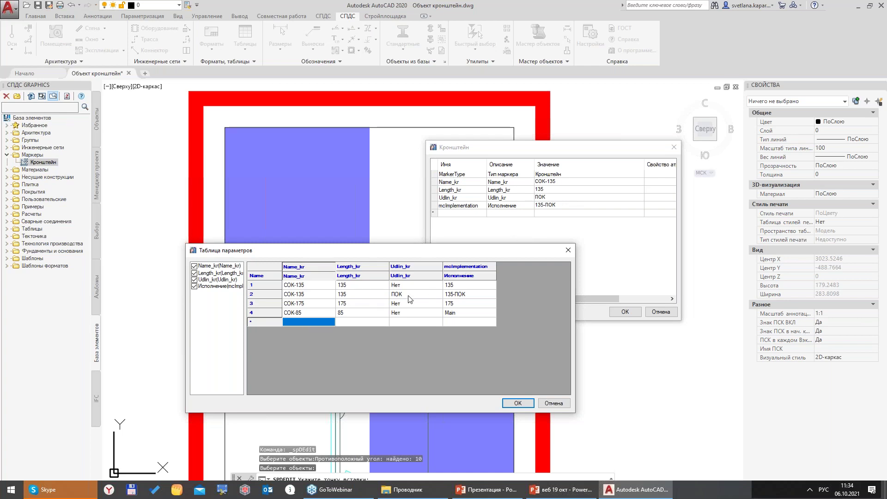
type("СОК-175")
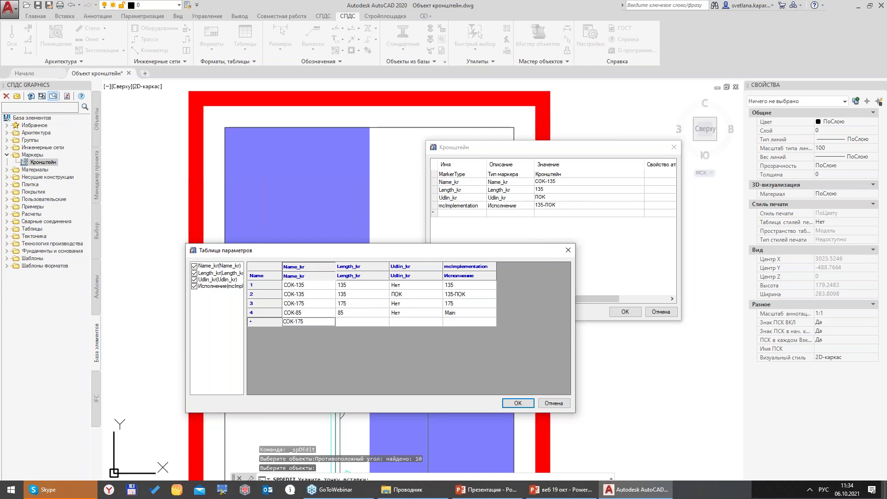
key("Tab")
type("1")
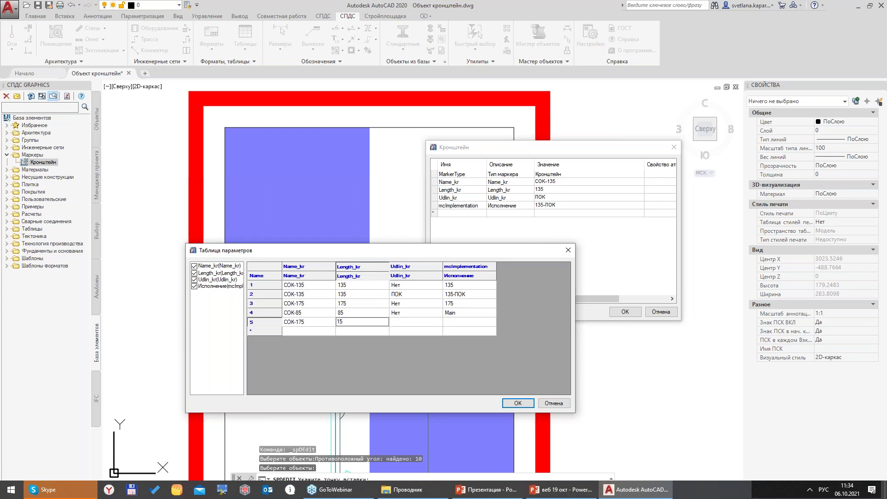
key("Tab")
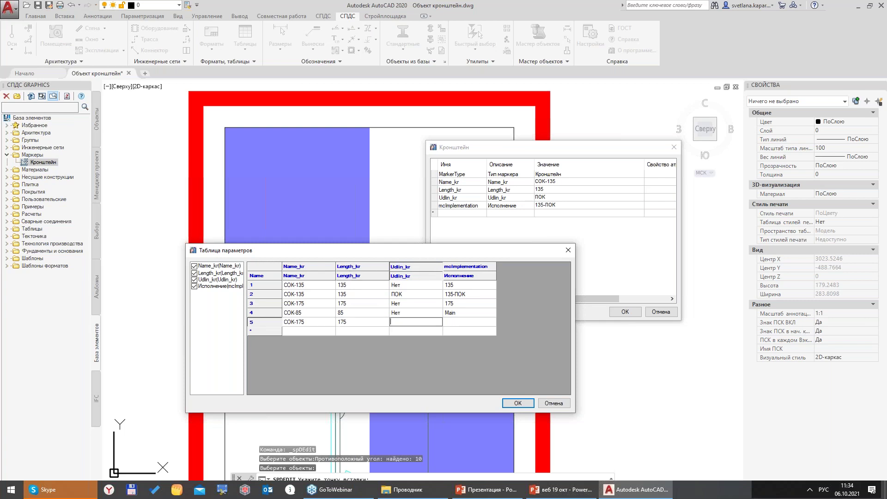
type("ПОК")
key("Tab")
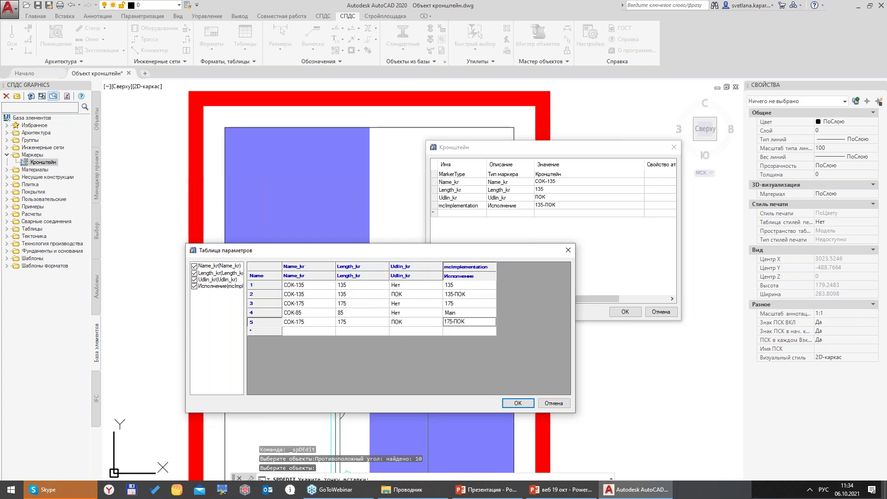
key("Return")
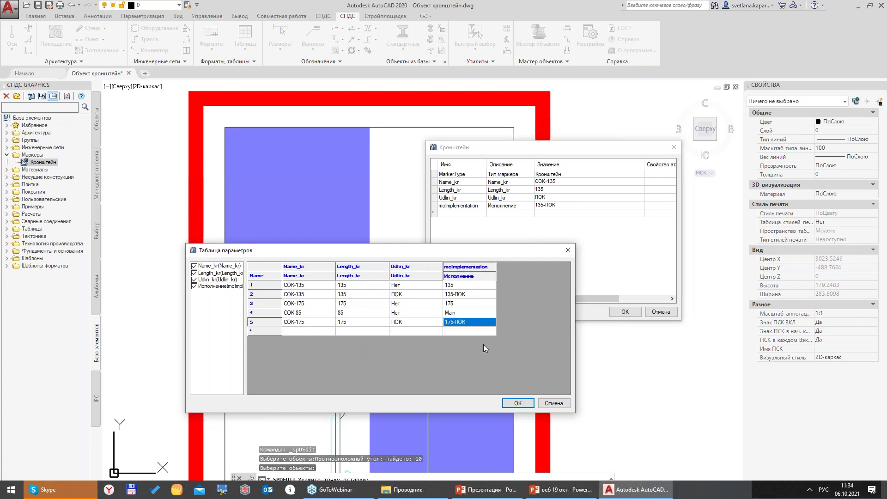
- Accept the parameter table, update all placed Кронштейн markers from the definition, and confirm the marker's attribute table
left_click(516, 404)
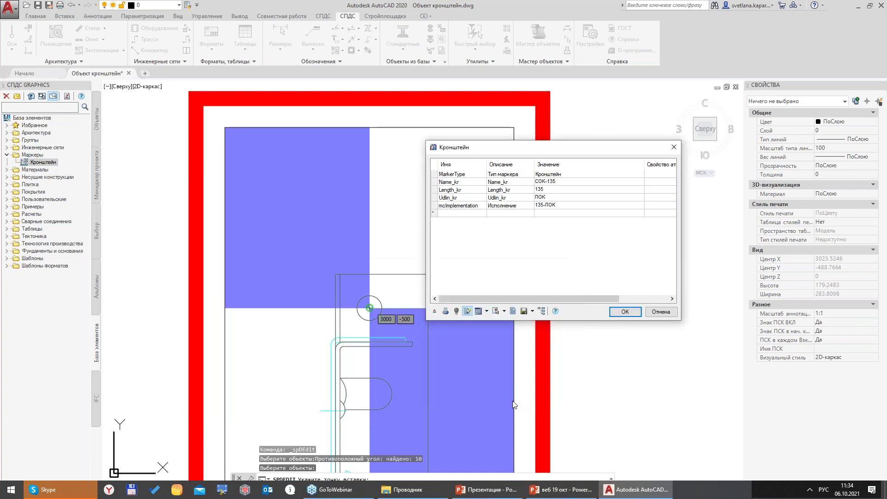
left_click(525, 312)
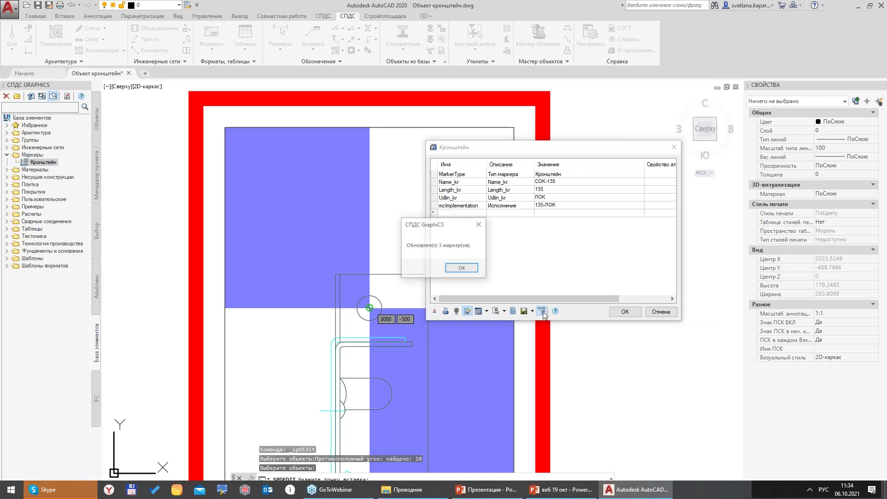
left_click(462, 268)
left_click(624, 312)
- Switch the upper-right diamond marker in the drawing to СОК-175, length 175, with Udlin_kr ПОК
scroll(536, 255, "down", 10)
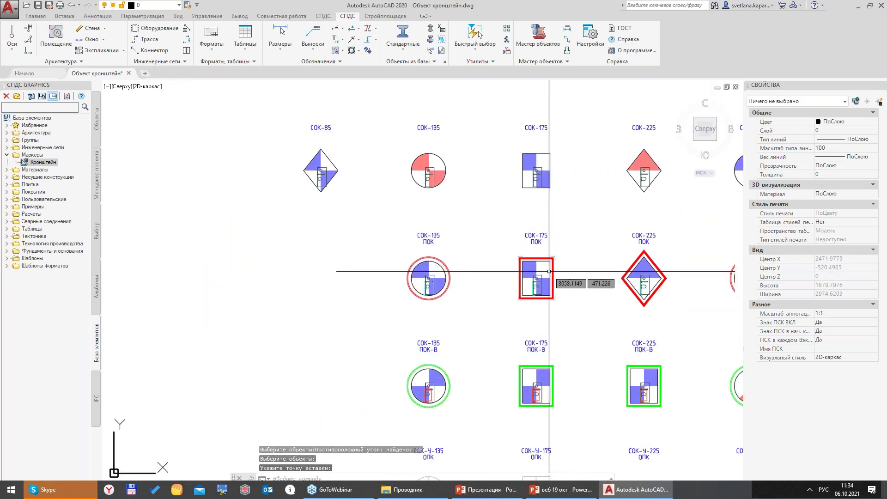
scroll(535, 255, "up", 6)
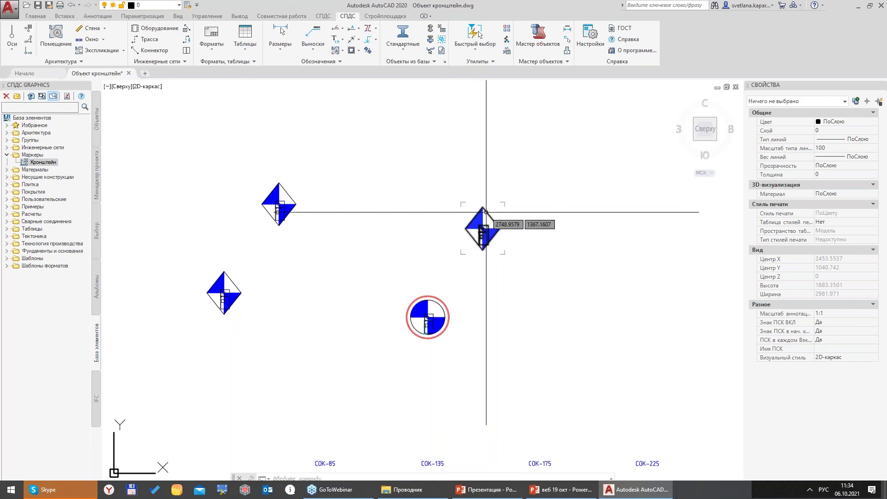
double_click(486, 212)
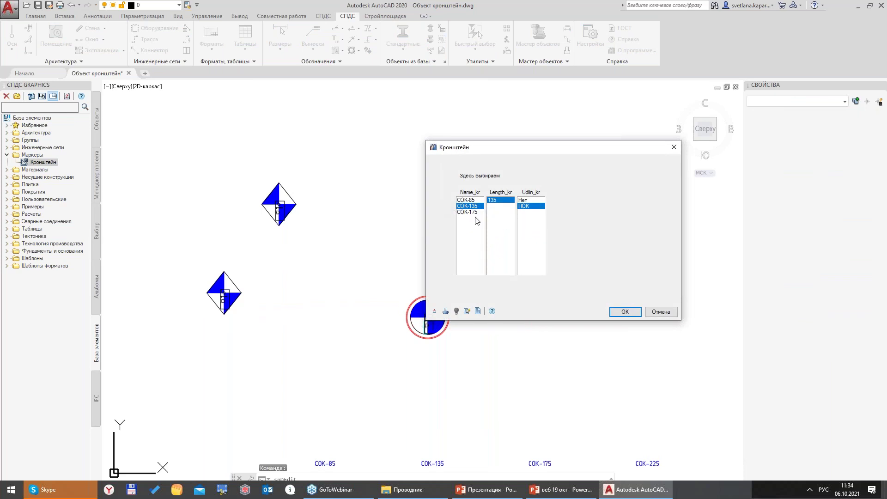
left_click(475, 213)
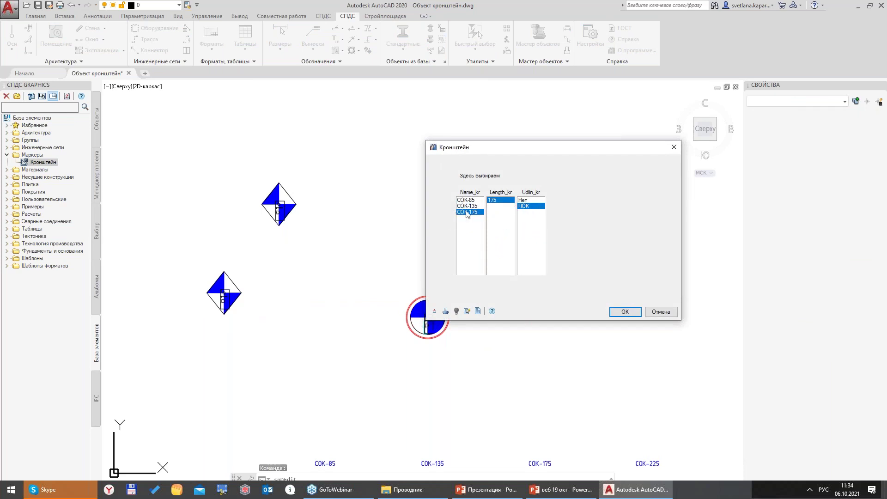
mouse_move(481, 153)
left_mouse_down()
mouse_move(590, 94)
mouse_move(379, 109)
left_mouse_up()
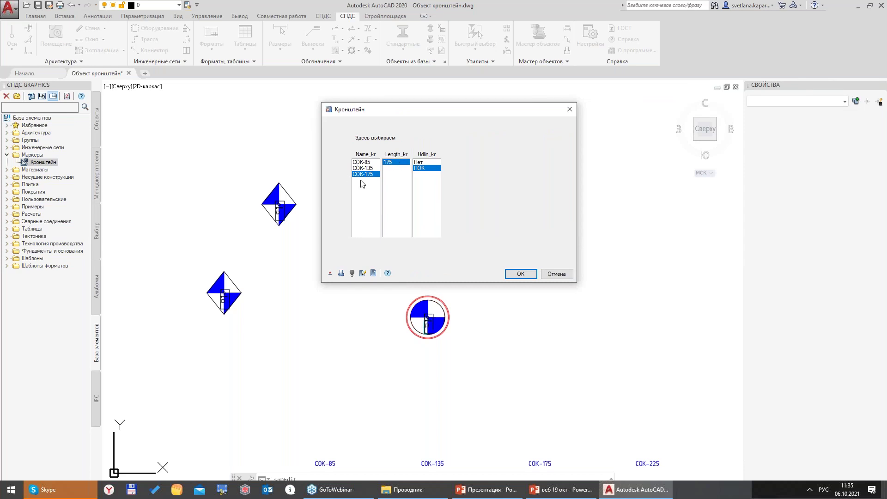
left_click(419, 162)
left_click(428, 168)
left_click(513, 274)
scroll(500, 187, "down", 2)
scroll(494, 372, "up", 2)
mouse_move(493, 373)
middle_mouse_down()
mouse_move(466, 224)
mouse_move(536, 444)
middle_mouse_up()
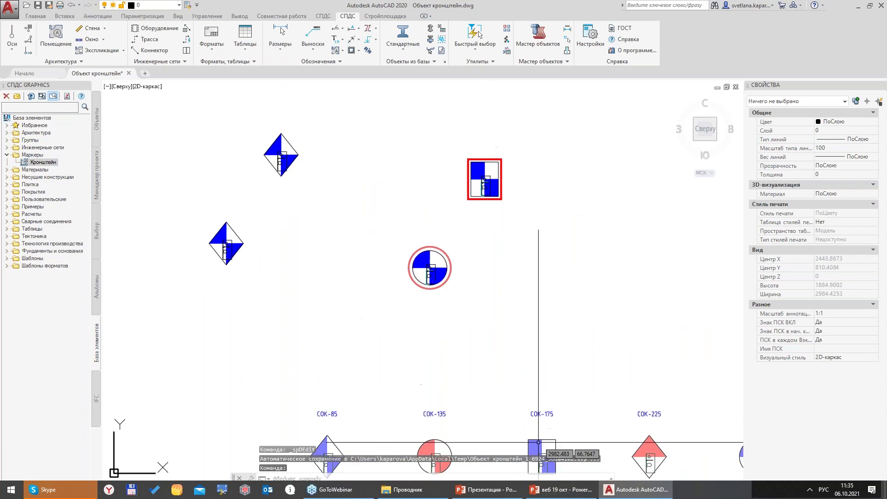
key("Escape")
- Switch the upper-left diamond marker to СОК-135, length 135, with Udlin_kr ПОК
double_click(294, 147)
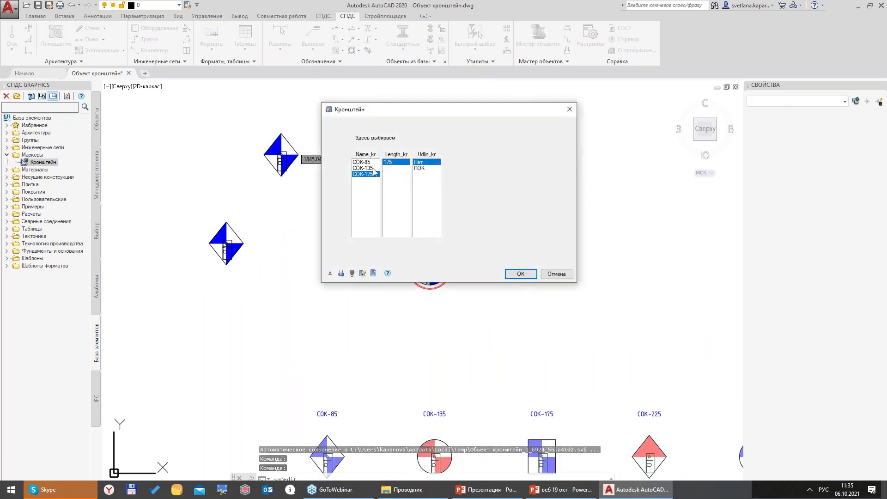
left_click(520, 273)
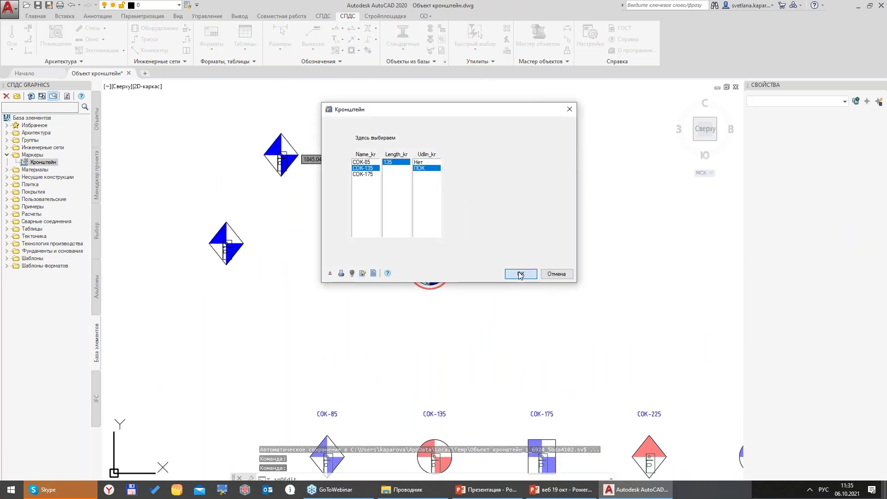
middle_click_drag(503, 256, 502, 254)
scroll(565, 307, "down", 1)
scroll(459, 247, "up", 1)
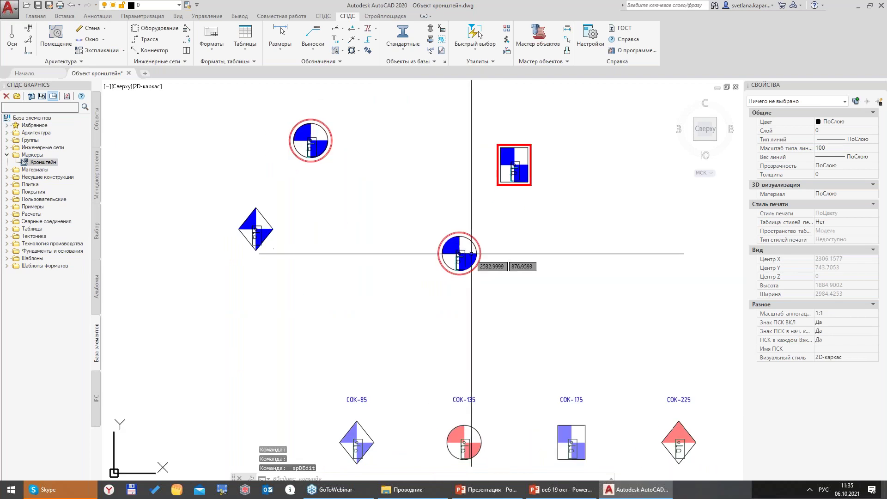
- Set Udlin_kr to Нет for the lower red-ringed circle marker
double_click(459, 250)
left_click(420, 162)
left_click(520, 274)
scroll(598, 301, "down", 1)
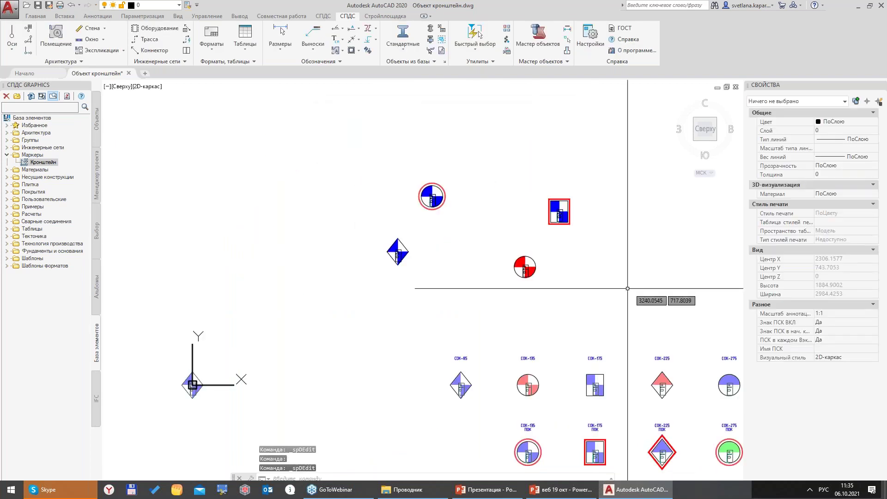
scroll(529, 262, "down", 1)
scroll(529, 262, "up", 2)
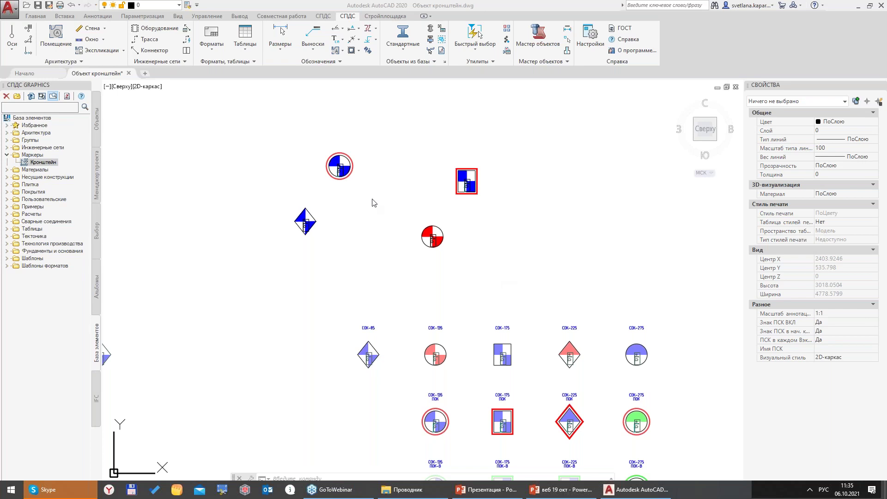
- Review the name, length and extension choices in the red circle marker's selection form and close it without changes
left_click(378, 4)
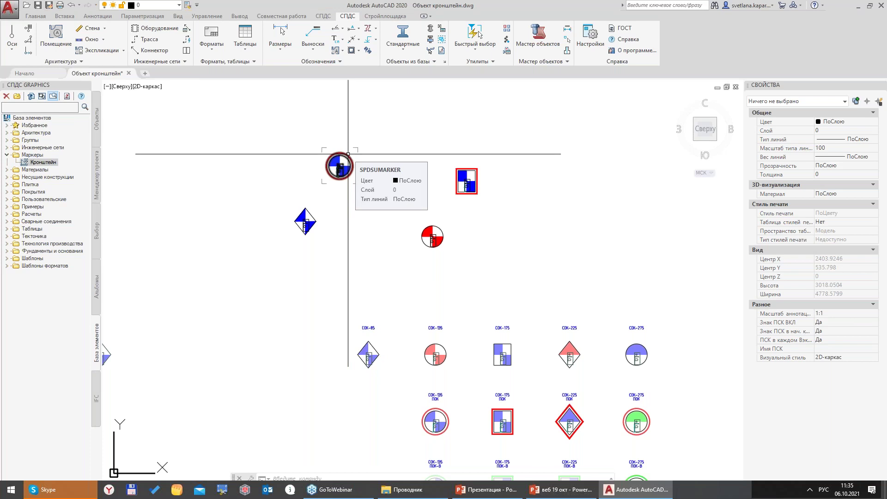
middle_click_drag(491, 193, 396, 177)
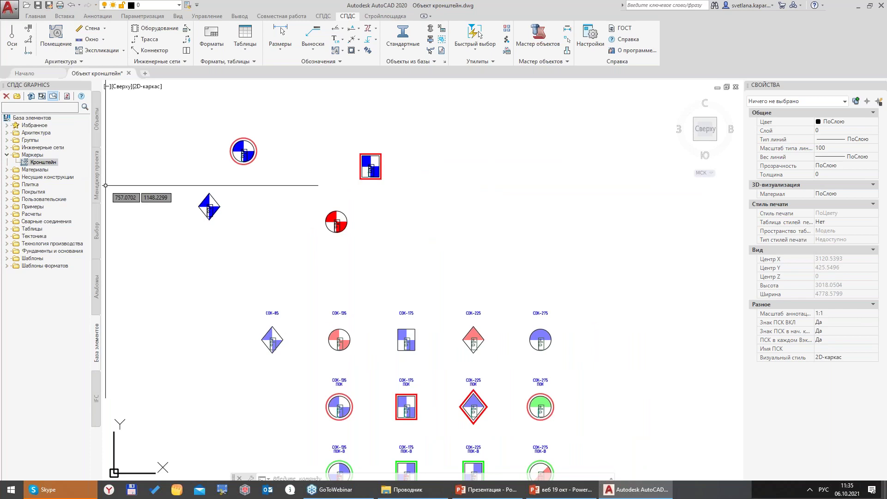
double_click(336, 223)
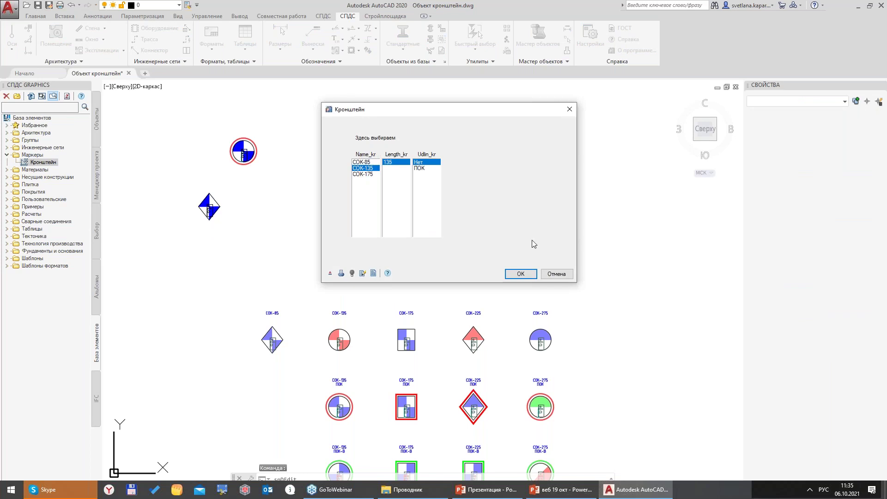
left_click(557, 274)
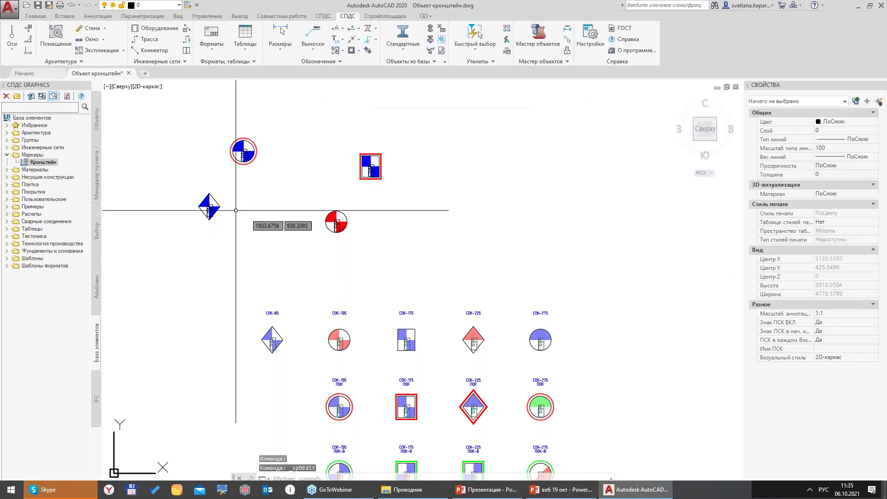
left_click(219, 201)
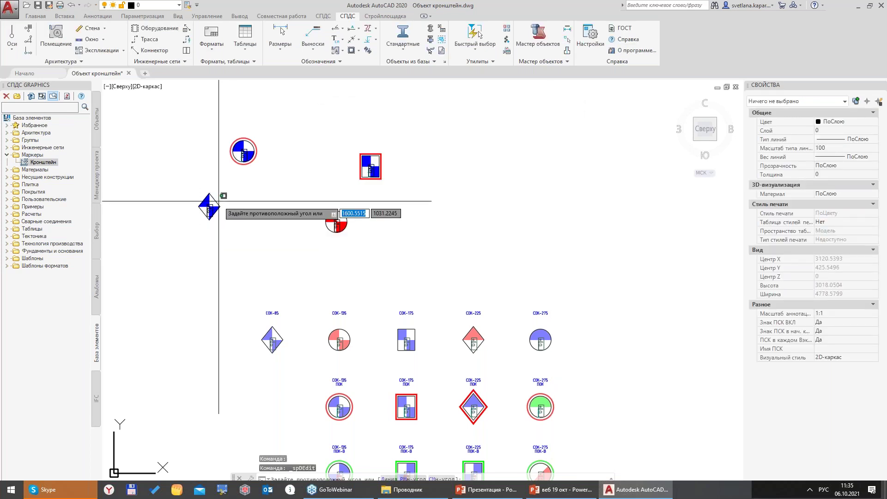